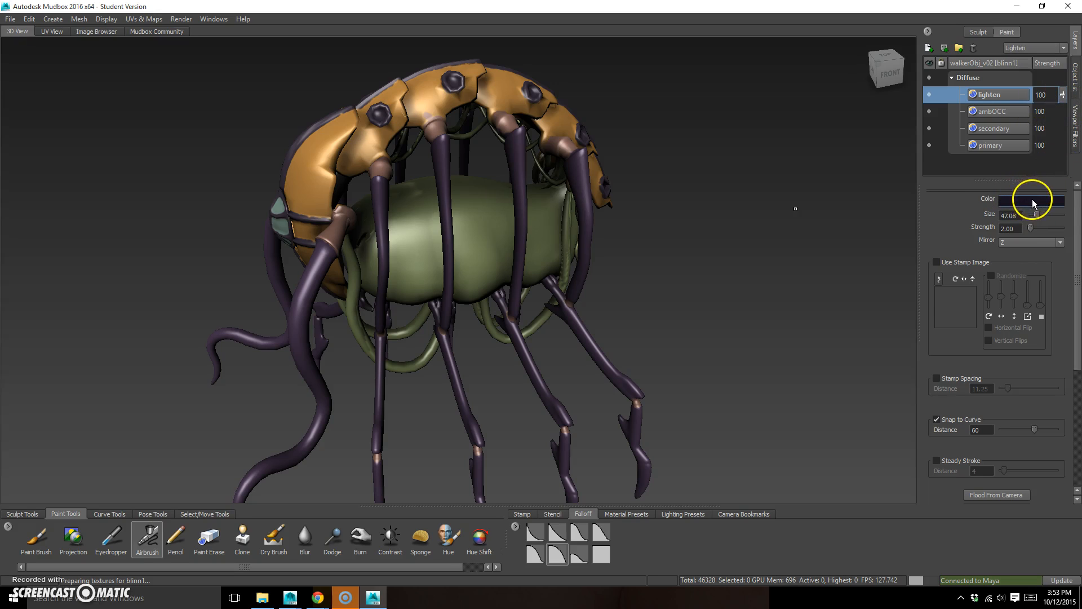
Change the Airbrush colour to a pale cream yellow
click(1031, 201)
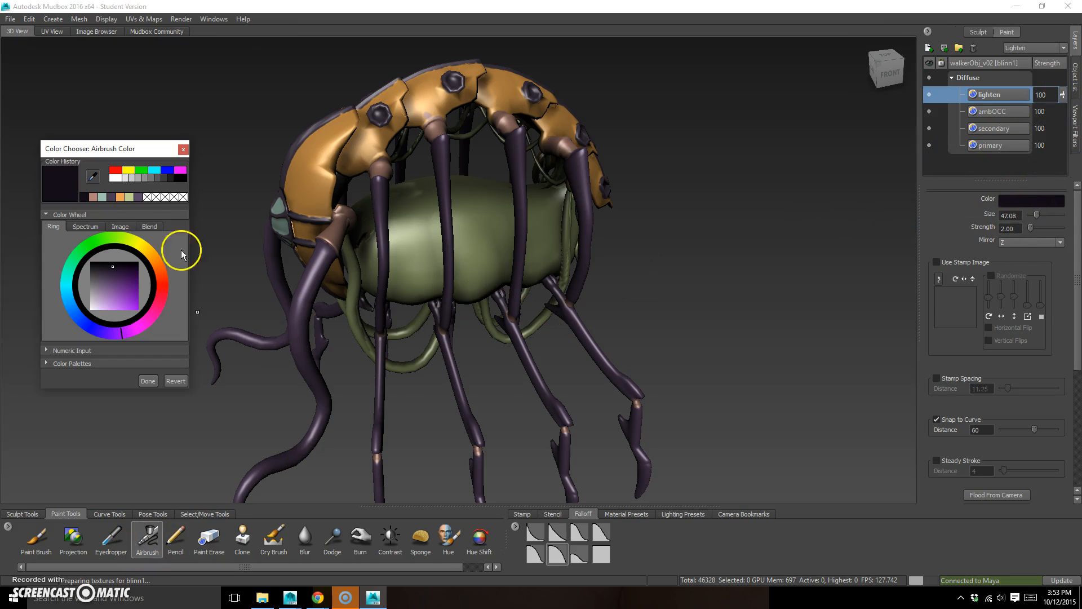
click(141, 247)
drag(100, 302, 98, 307)
click(145, 381)
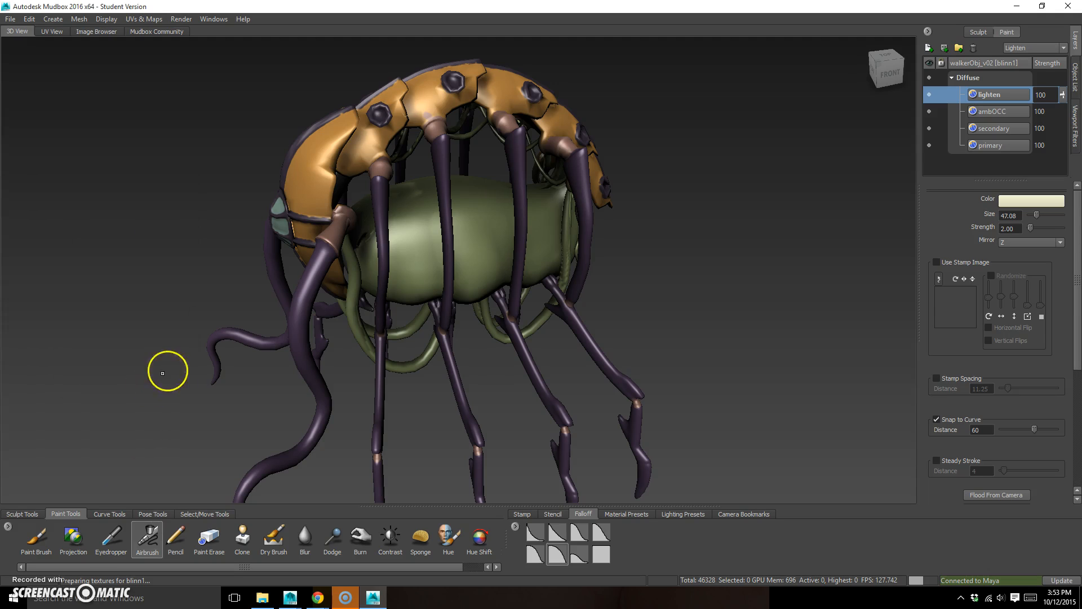
Airbrush soft cream highlights onto the large orange shell plate above the eyes, varying the brush size between about 101 and 66
alt+drag(661, 258, 703, 280)
alt+right_drag(622, 260, 690, 267)
alt+middle_drag(656, 266, 794, 258)
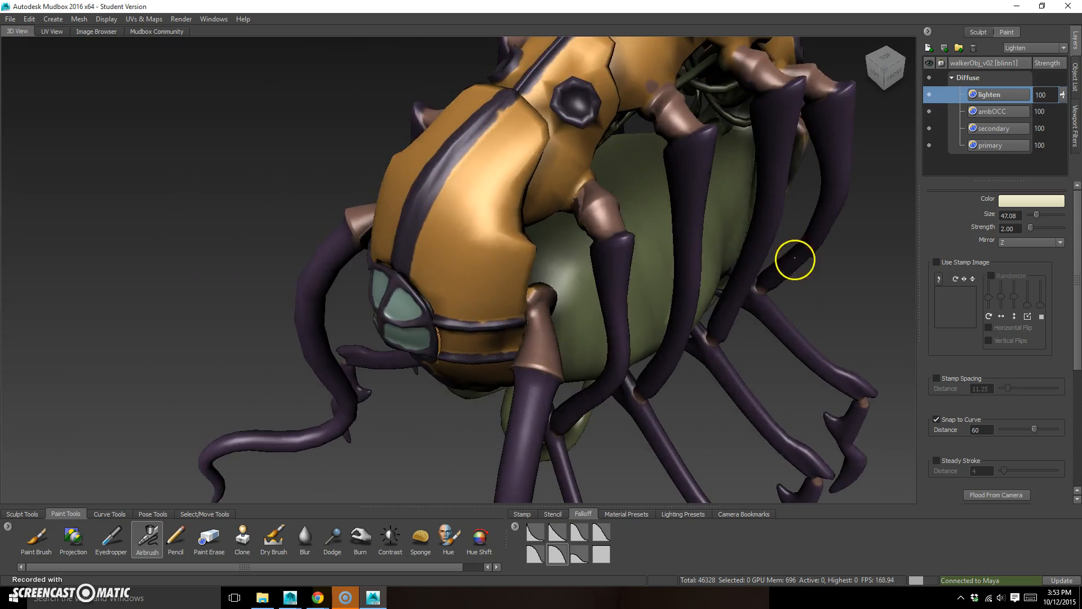
alt+drag(792, 258, 766, 237)
alt+drag(611, 280, 483, 264)
drag(415, 163, 425, 141)
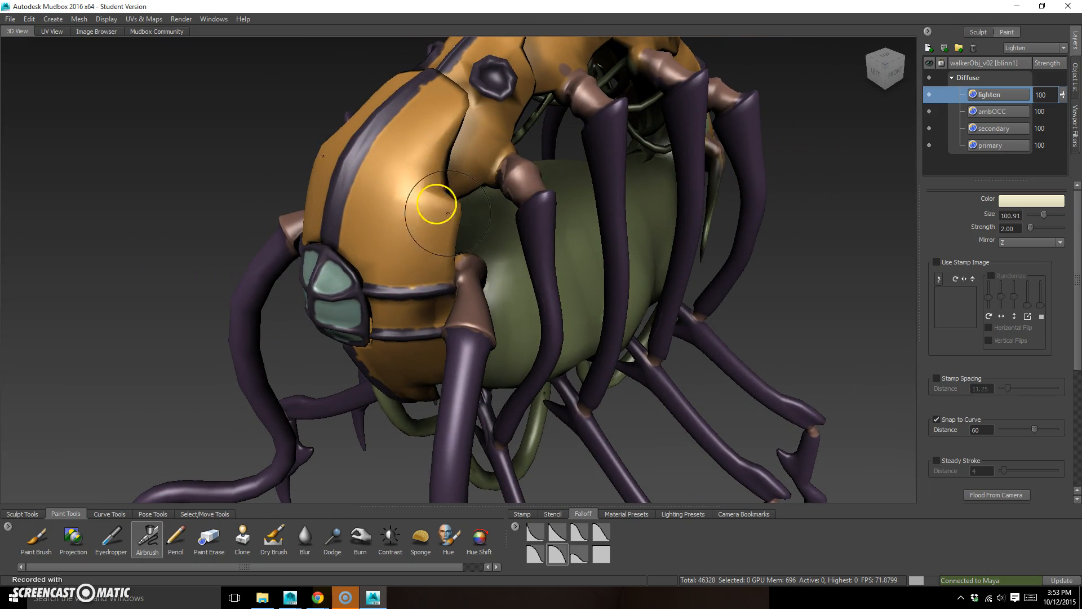
mouse_move(383, 183)
mouse_down()
mouse_move(360, 230)
mouse_move(386, 219)
mouse_move(449, 259)
mouse_up()
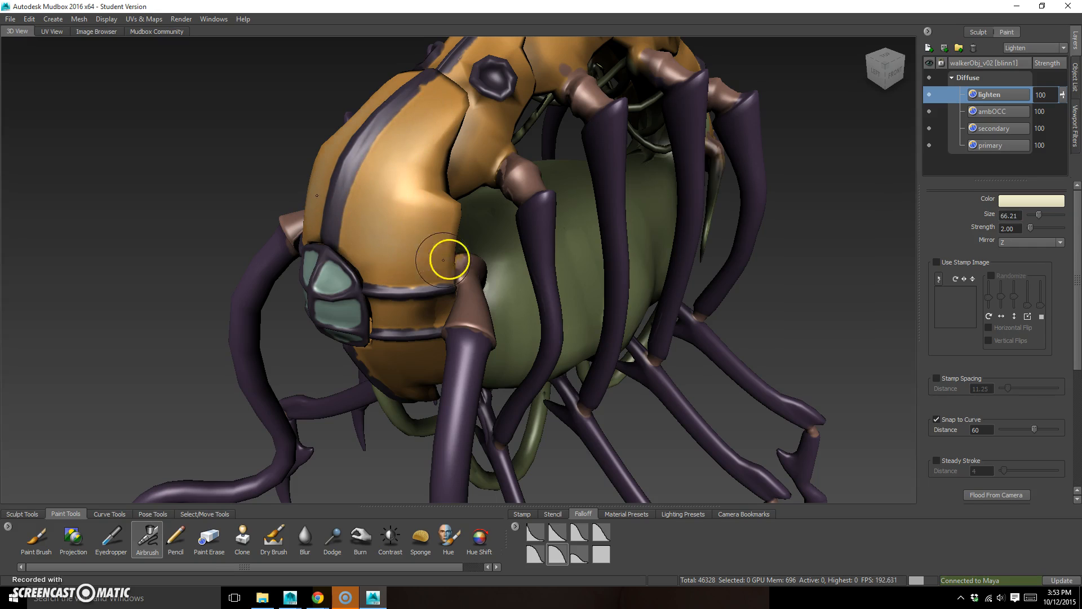
Lighten the purple stripe down the middle of the front shell plate with a small brush of about 21
drag(372, 144, 371, 136)
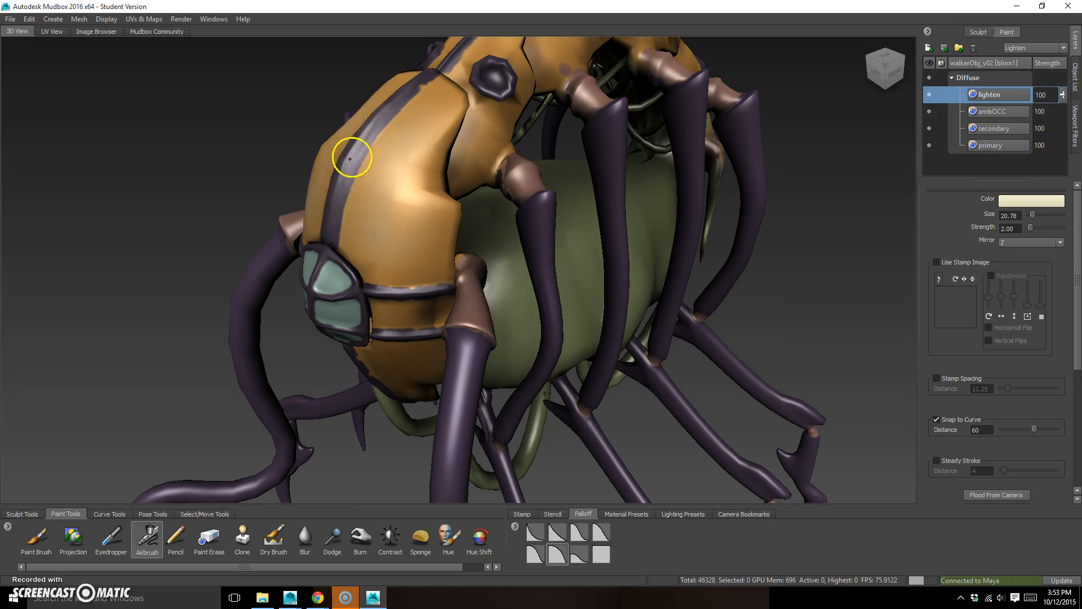
drag(328, 242, 331, 229)
drag(491, 140, 495, 135)
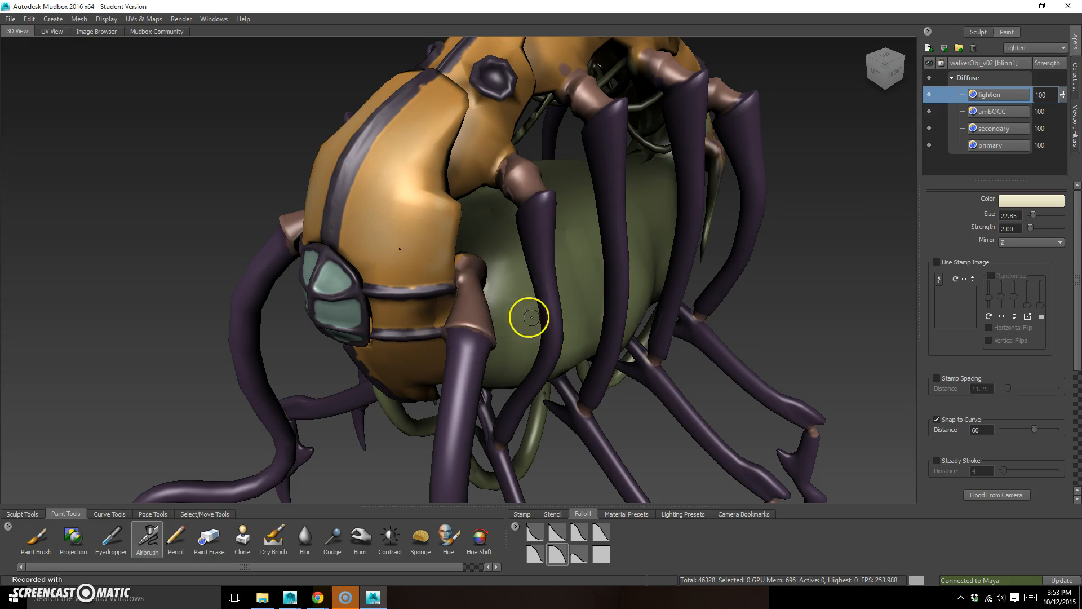
Airbrush highlights along the upper legs and their knee joints with a brush size of about 45
mouse_move(488, 306)
alt+mouse_down()
mouse_move(454, 282)
mouse_move(484, 220)
mouse_move(416, 329)
mouse_move(498, 364)
mouse_move(478, 341)
alt+mouse_up()
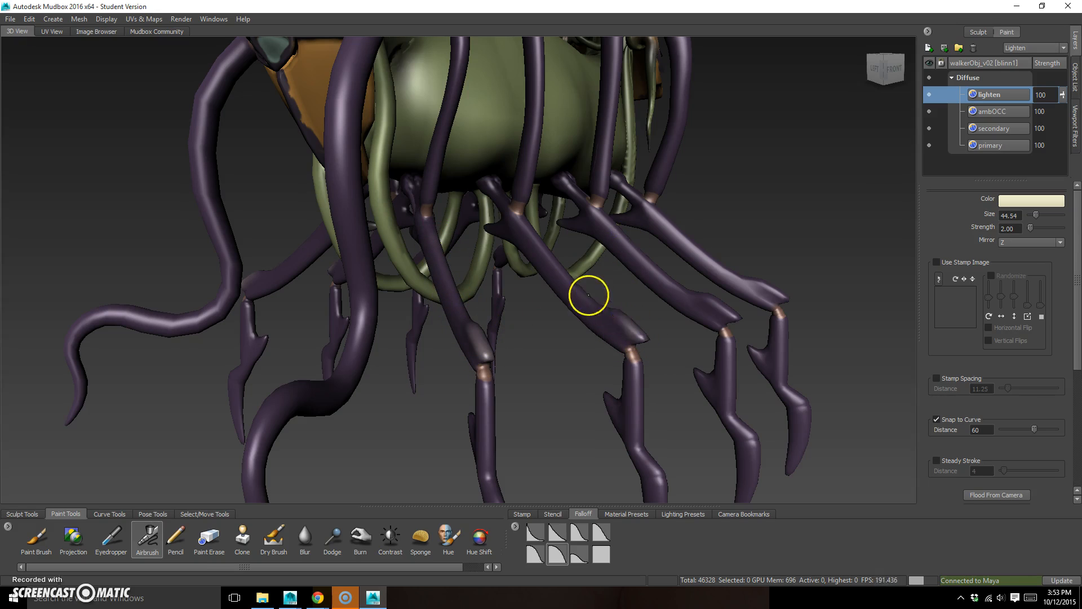
mouse_move(558, 324)
alt+mouse_down()
mouse_move(533, 392)
mouse_move(527, 316)
alt+mouse_up()
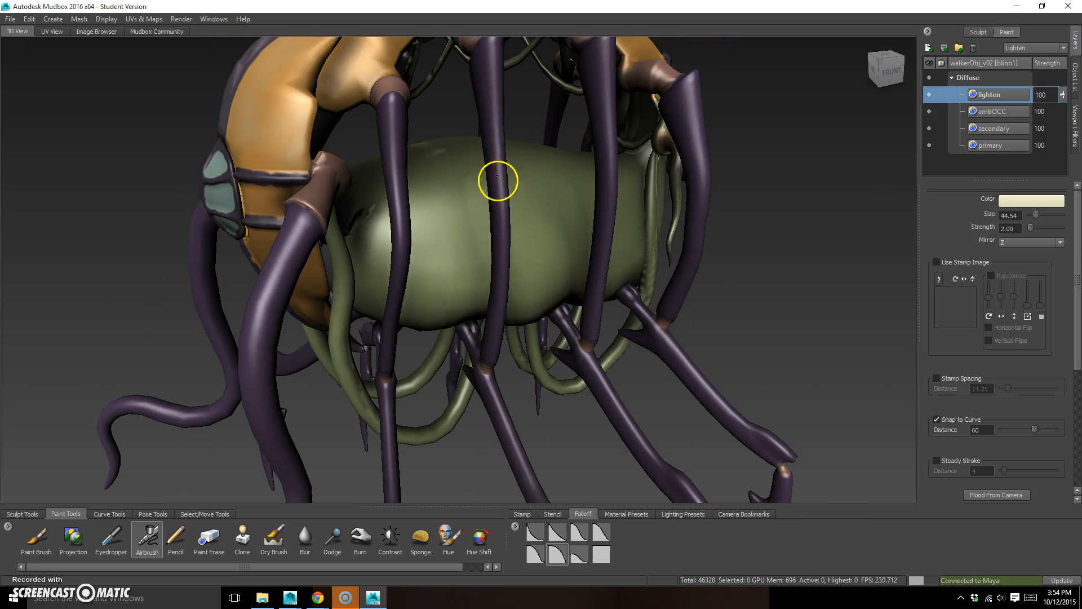
alt+drag(488, 352, 517, 145)
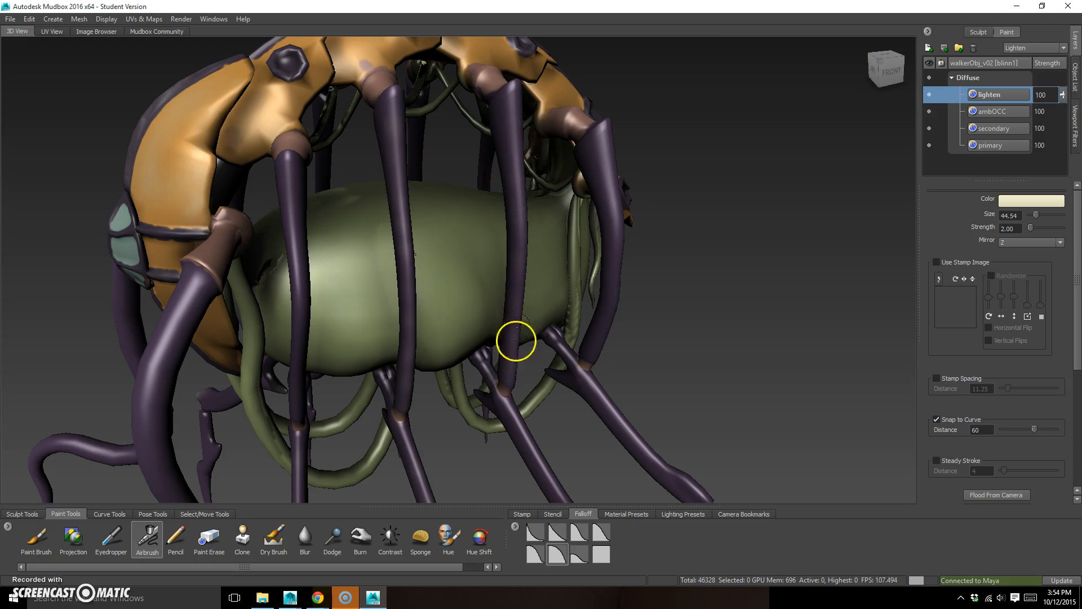
alt+drag(618, 307, 496, 214)
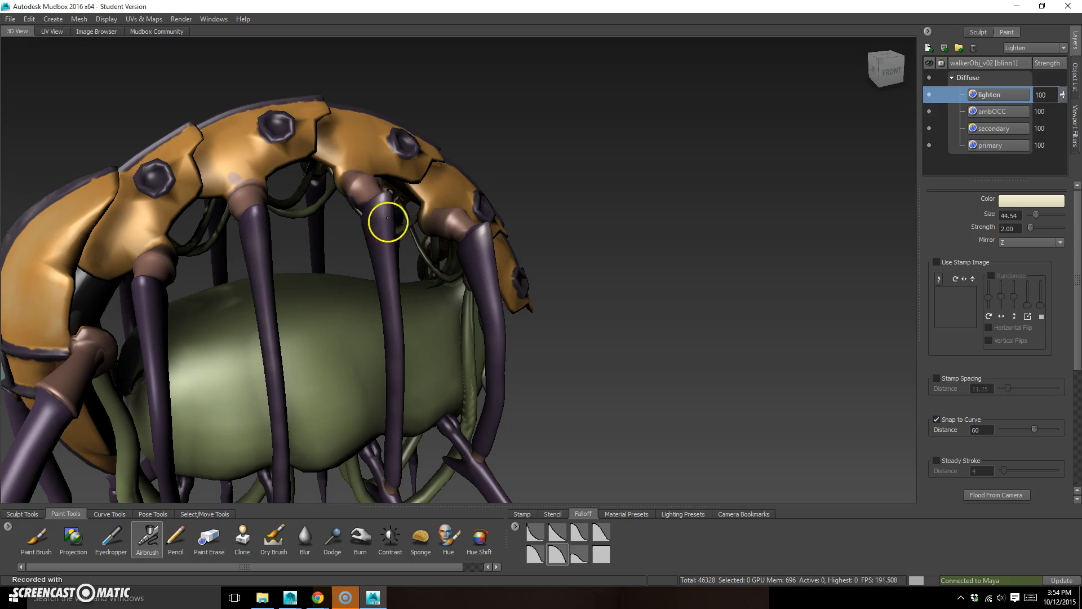
alt+drag(460, 271, 552, 256)
drag(234, 235, 240, 248)
alt+drag(611, 292, 559, 313)
Lighten the lower leg segments, their pointed spurs and the areas around the ankle joints
alt+drag(534, 374, 398, 415)
alt+drag(432, 303, 620, 364)
alt+middle_drag(721, 467, 568, 314)
alt+drag(461, 244, 485, 299)
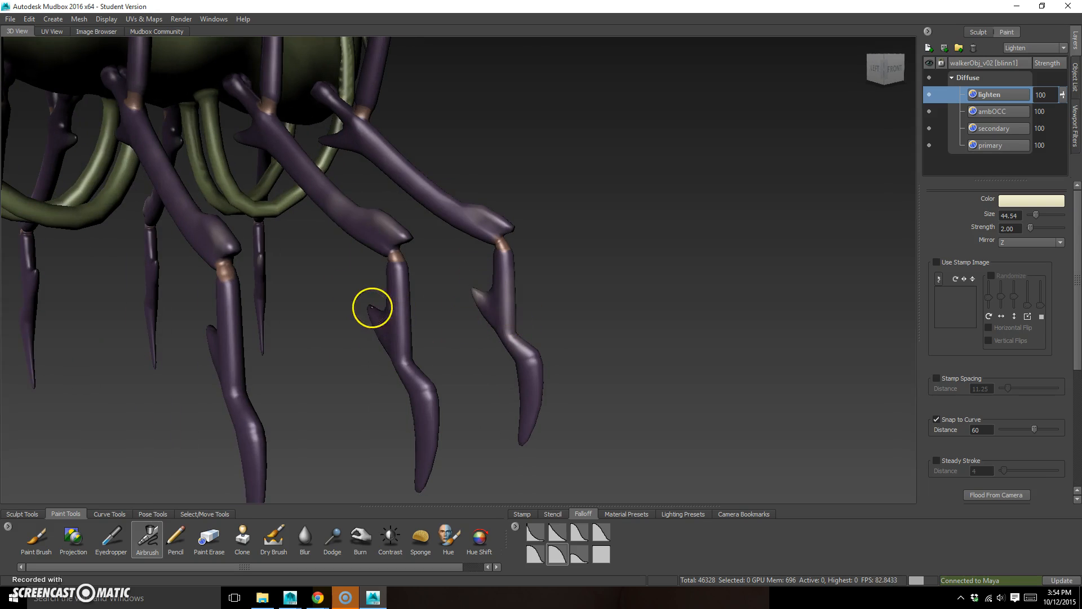
alt+drag(370, 310, 263, 338)
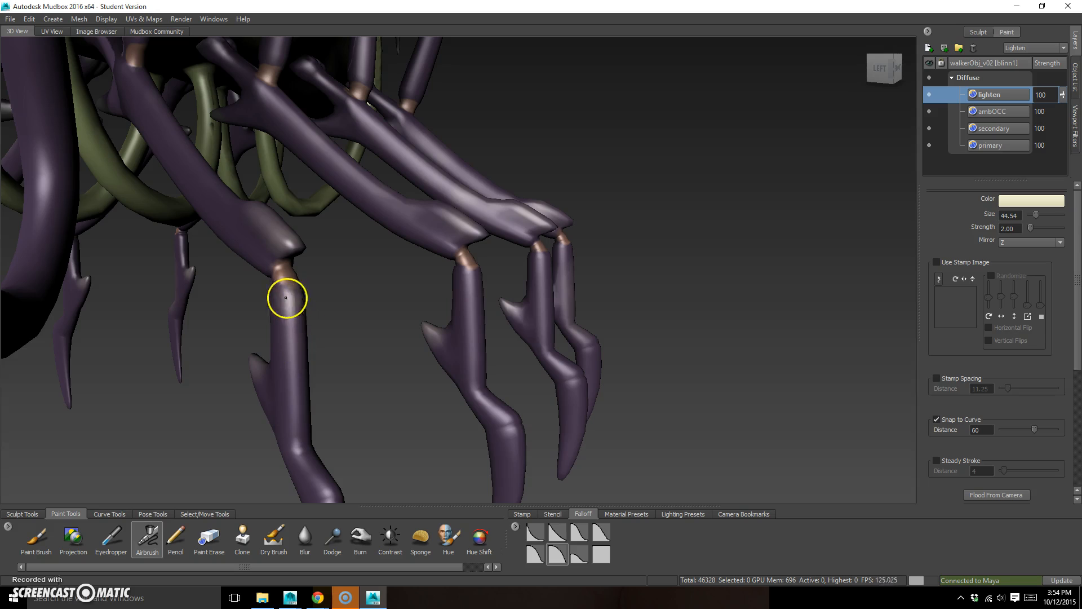
alt+drag(478, 309, 442, 322)
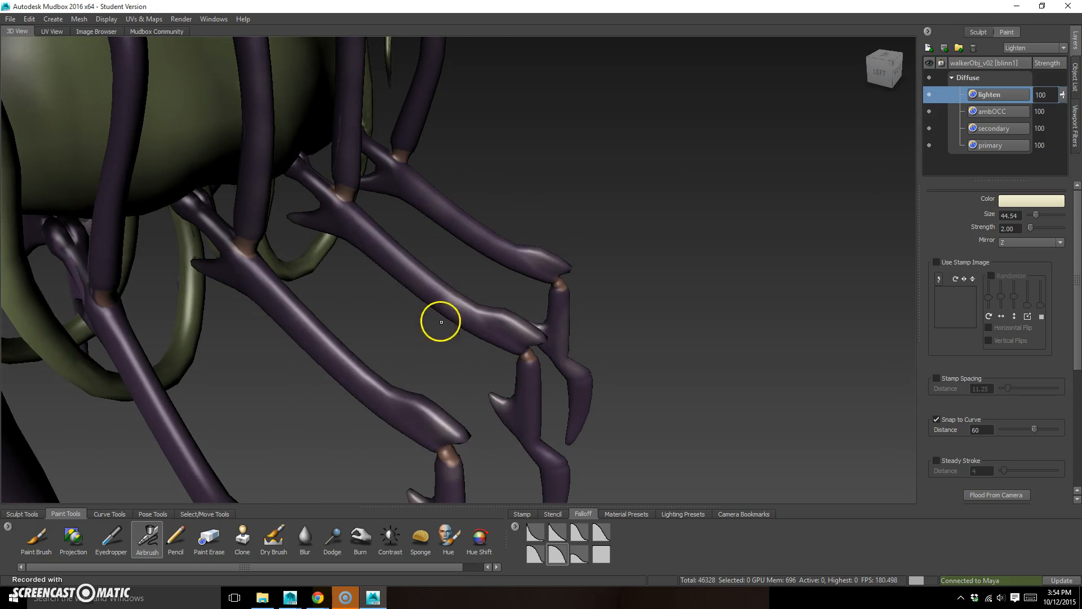
alt+middle_drag(350, 400, 399, 300)
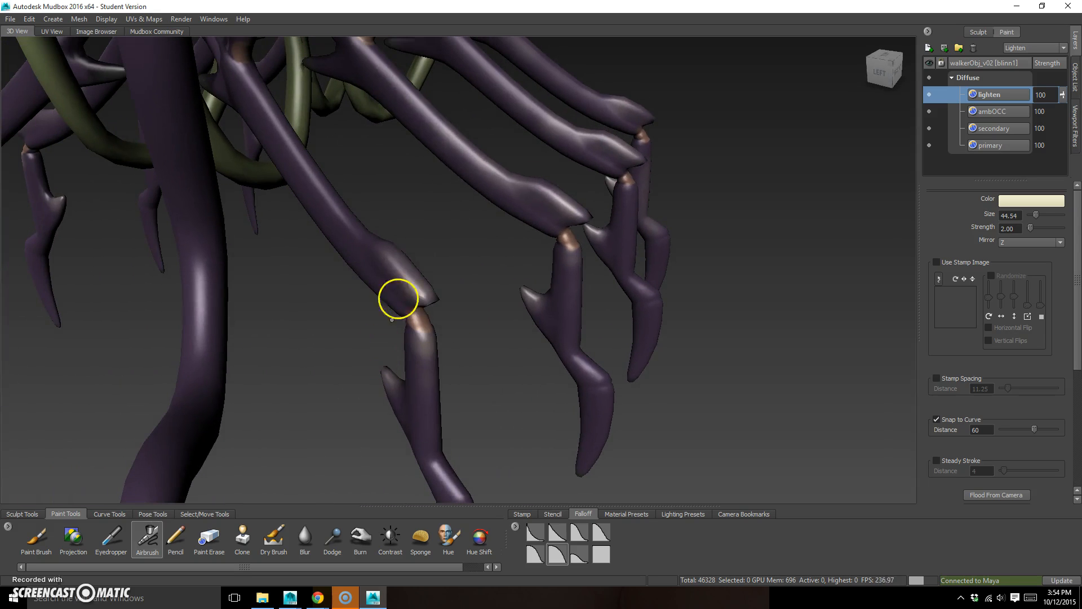
Airbrush highlights onto the long front tentacles with a brush size of about 72
alt+right_drag(377, 297, 220, 399)
alt+drag(389, 416, 299, 394)
alt+right_drag(299, 394, 156, 358)
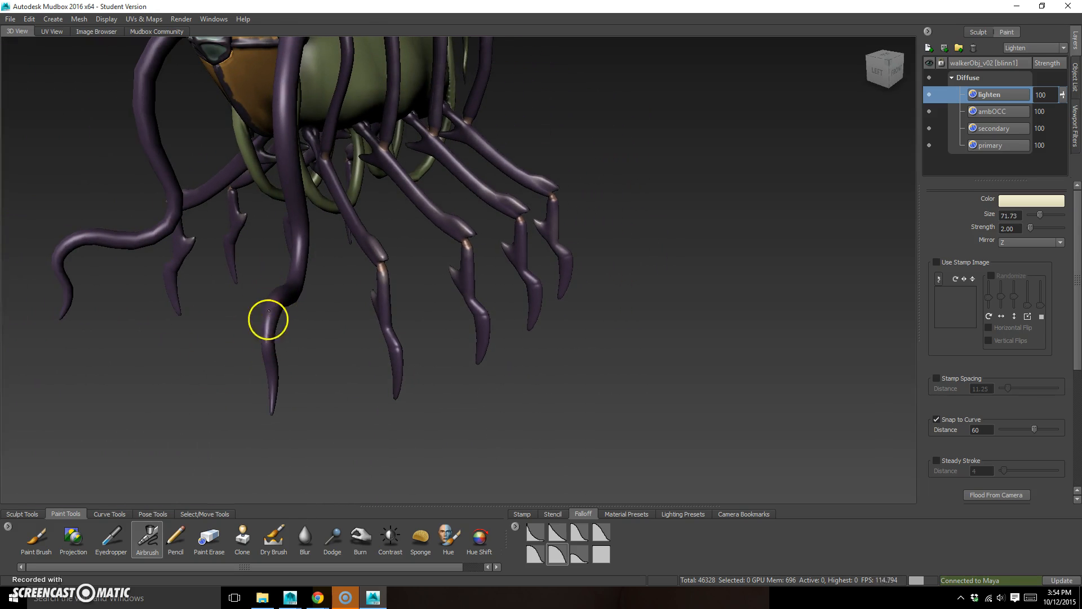
alt+drag(331, 345, 326, 296)
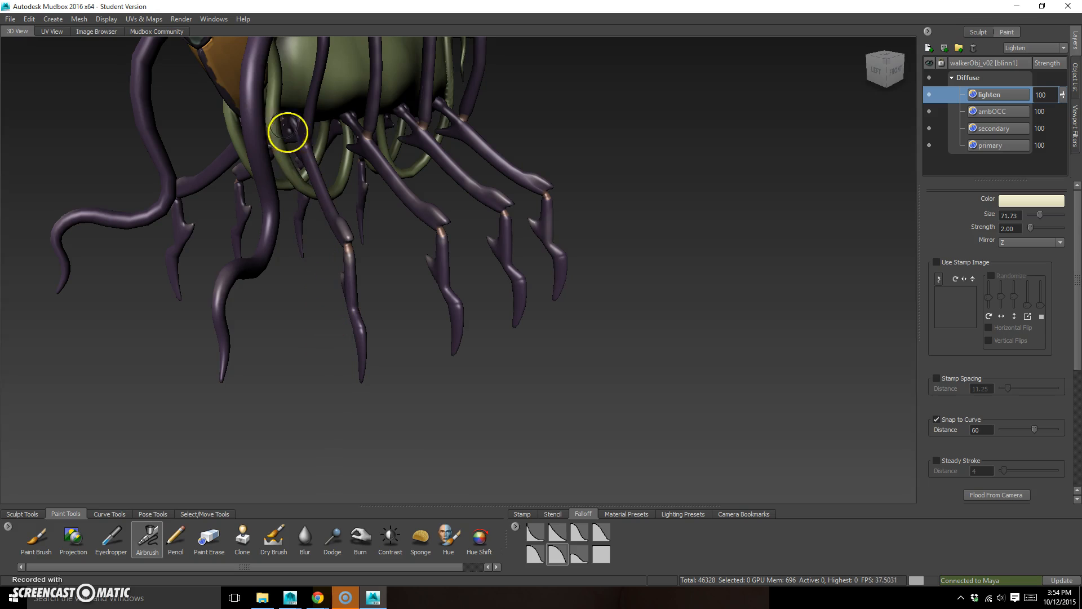
Lighten the raised front edges of the orange shell plates along the back with a brush size of about 58
mouse_move(321, 332)
alt+mouse_down()
mouse_move(336, 387)
mouse_move(401, 408)
mouse_move(388, 187)
mouse_move(411, 309)
mouse_move(363, 411)
mouse_move(372, 389)
mouse_move(348, 284)
mouse_move(628, 278)
mouse_move(603, 307)
mouse_move(411, 238)
alt+mouse_up()
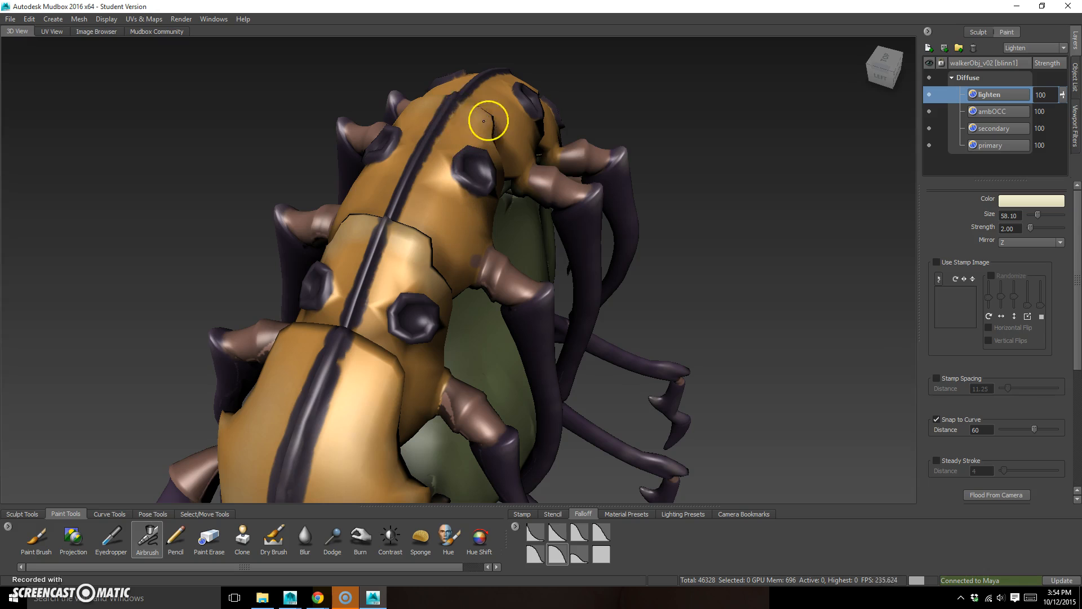
mouse_move(684, 289)
alt+mouse_down()
mouse_move(689, 306)
mouse_move(665, 299)
alt+mouse_up()
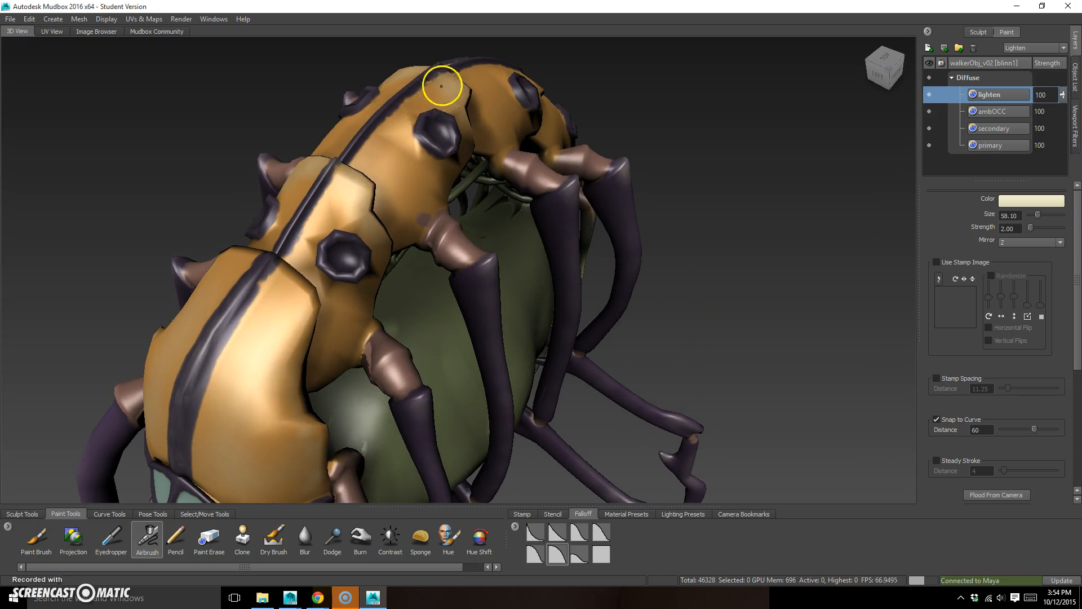
alt+middle_drag(631, 228, 557, 305)
mouse_move(558, 304)
alt+mouse_down()
mouse_move(480, 341)
mouse_move(304, 262)
mouse_move(400, 335)
mouse_move(382, 245)
alt+mouse_up()
alt+drag(458, 348, 447, 307)
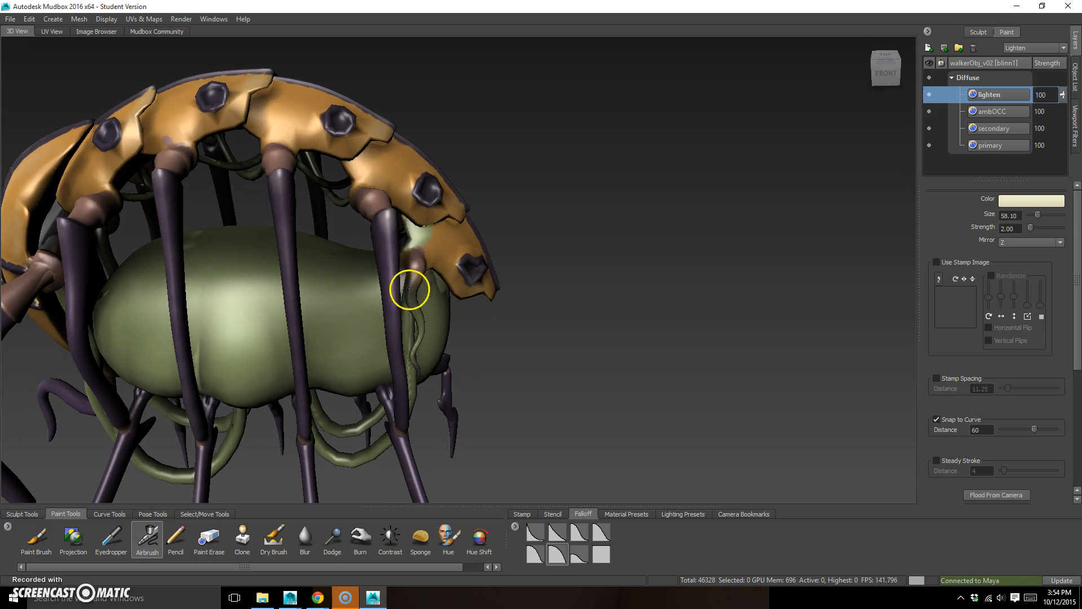
Enlarge the brush to about 120 and highlight the green tubes hanging beneath the body
mouse_move(548, 382)
alt+mouse_down()
mouse_move(532, 409)
mouse_move(603, 379)
mouse_move(423, 211)
mouse_move(425, 239)
alt+mouse_up()
key(b)
mouse_move(429, 182)
mouse_down()
mouse_move(437, 174)
mouse_move(340, 242)
mouse_move(314, 186)
mouse_move(563, 225)
mouse_move(534, 203)
mouse_move(563, 275)
mouse_move(647, 311)
mouse_move(603, 311)
mouse_move(541, 341)
mouse_up()
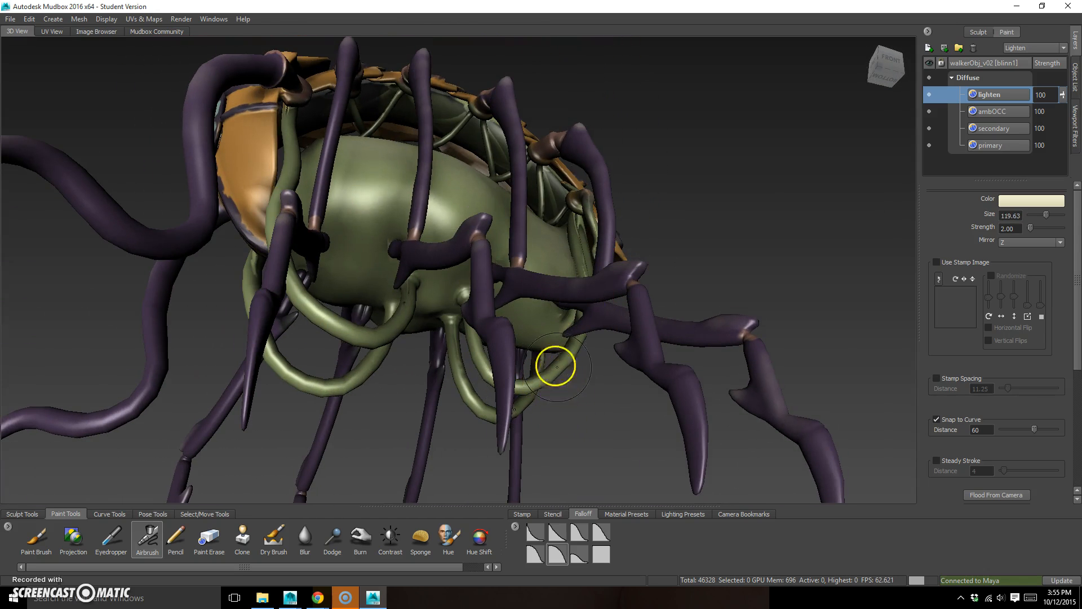
alt+drag(590, 408, 567, 364)
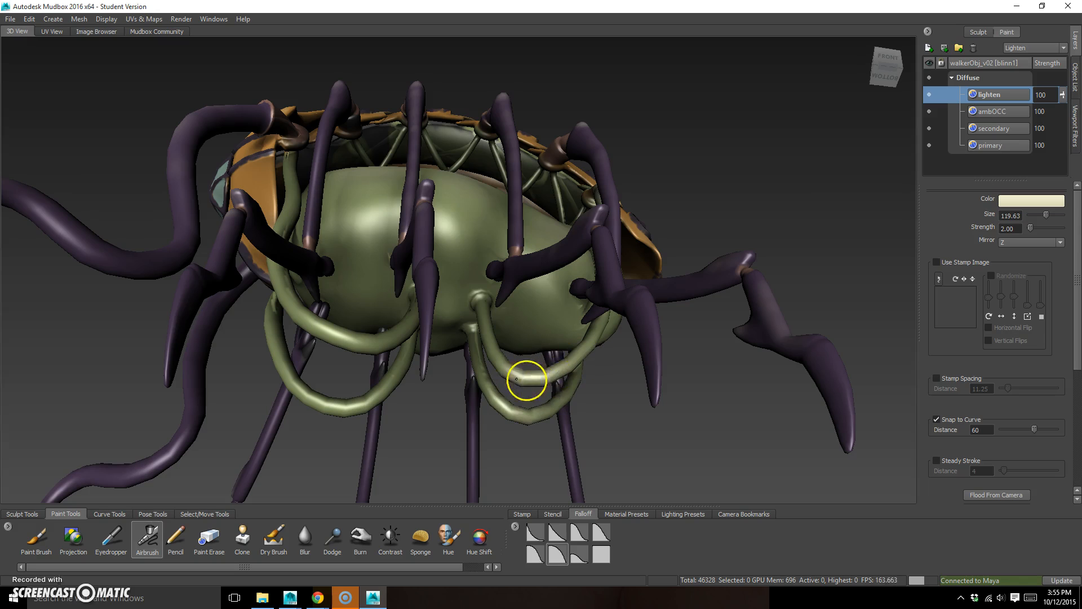
drag(524, 414, 527, 421)
mouse_move(336, 394)
mouse_down()
mouse_move(315, 400)
mouse_move(373, 404)
mouse_up()
mouse_move(382, 332)
mouse_down()
mouse_move(351, 339)
mouse_move(456, 434)
mouse_move(348, 404)
mouse_move(408, 363)
mouse_move(463, 374)
mouse_move(467, 341)
mouse_move(452, 372)
mouse_move(382, 396)
mouse_move(452, 379)
mouse_move(398, 357)
mouse_move(434, 319)
mouse_up()
Create a 2048 paint layer named "texture" in the Diffuse channel, saved as 8-bit RGBA PNG
alt+drag(570, 331, 688, 282)
alt+drag(627, 324, 684, 322)
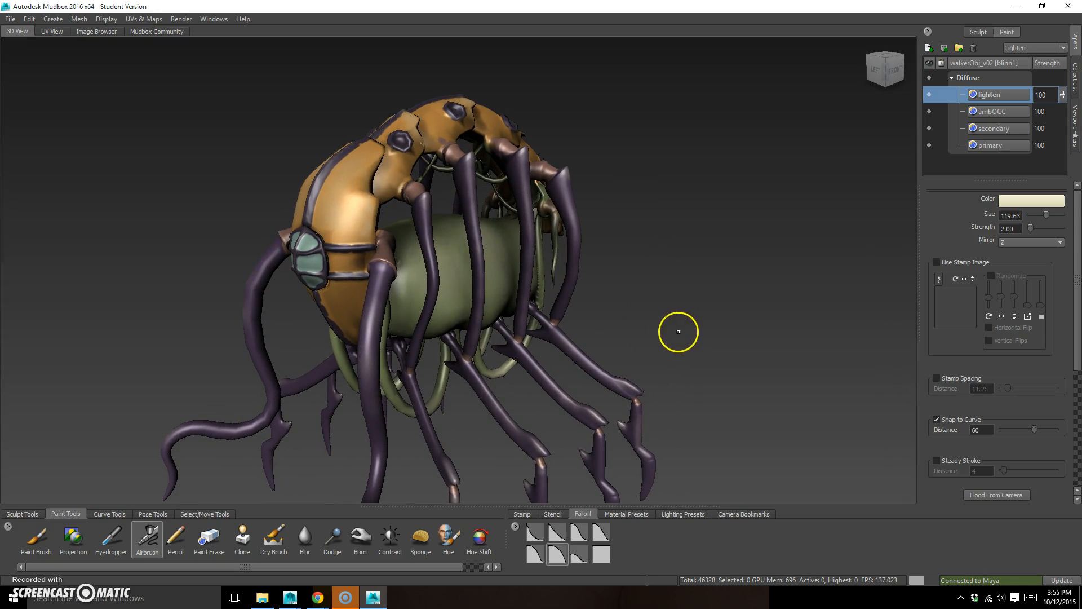
click(928, 47)
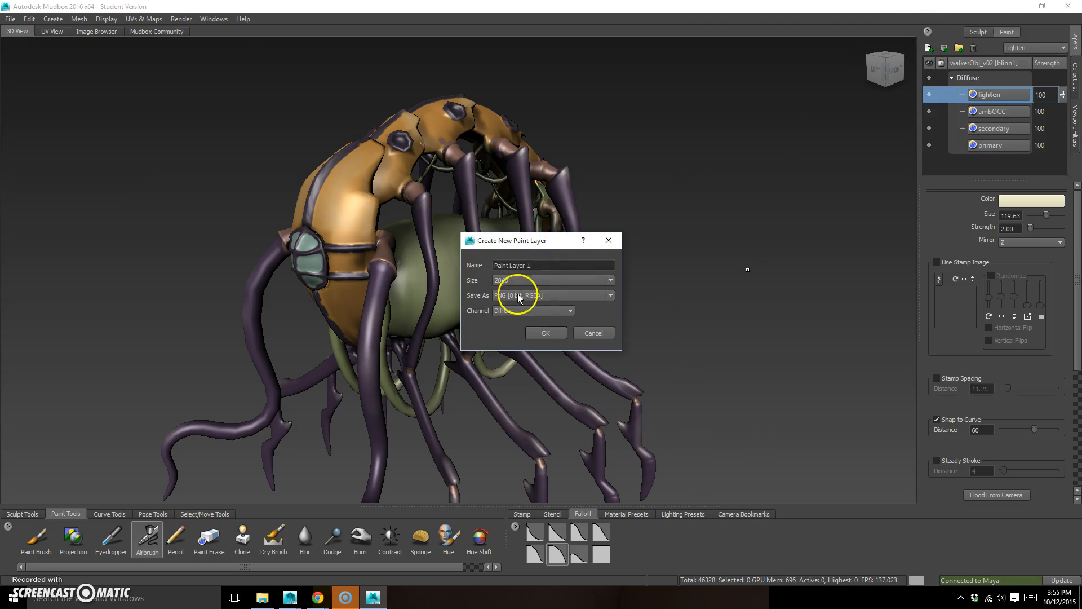
text(texture)
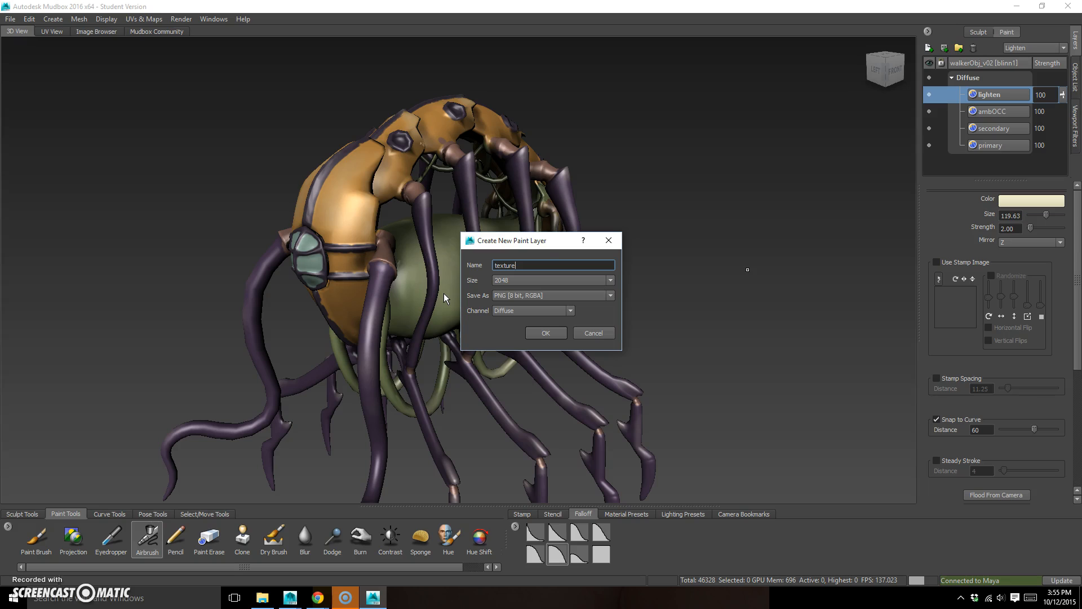
click(547, 332)
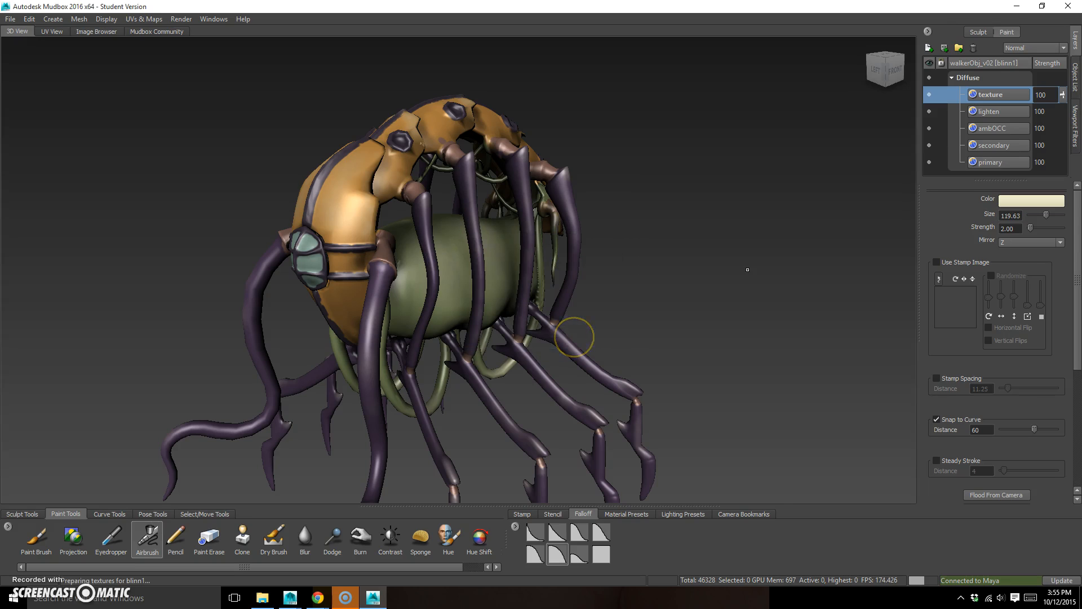
Create a 2048 paint layer named "bump" in the Bump Map channel, saved as 8-bit RGBA PNG
click(929, 47)
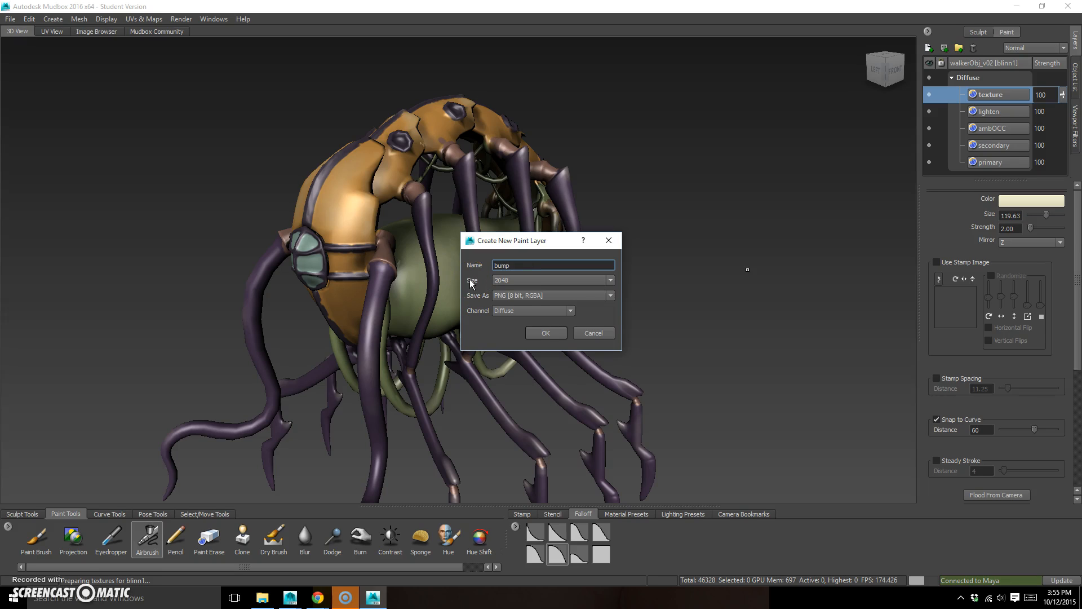
click(566, 311)
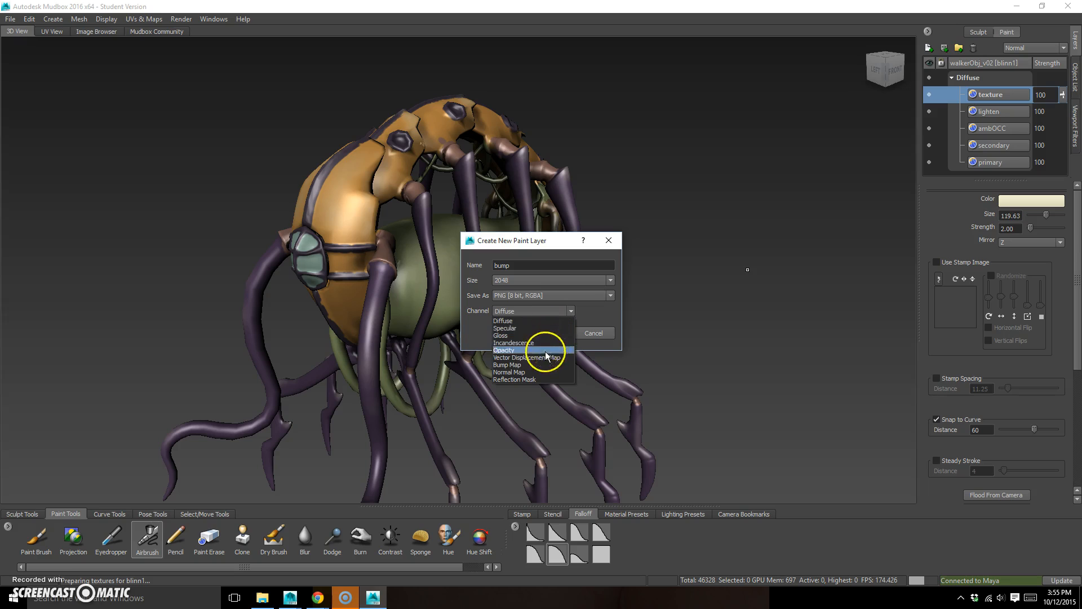
click(540, 365)
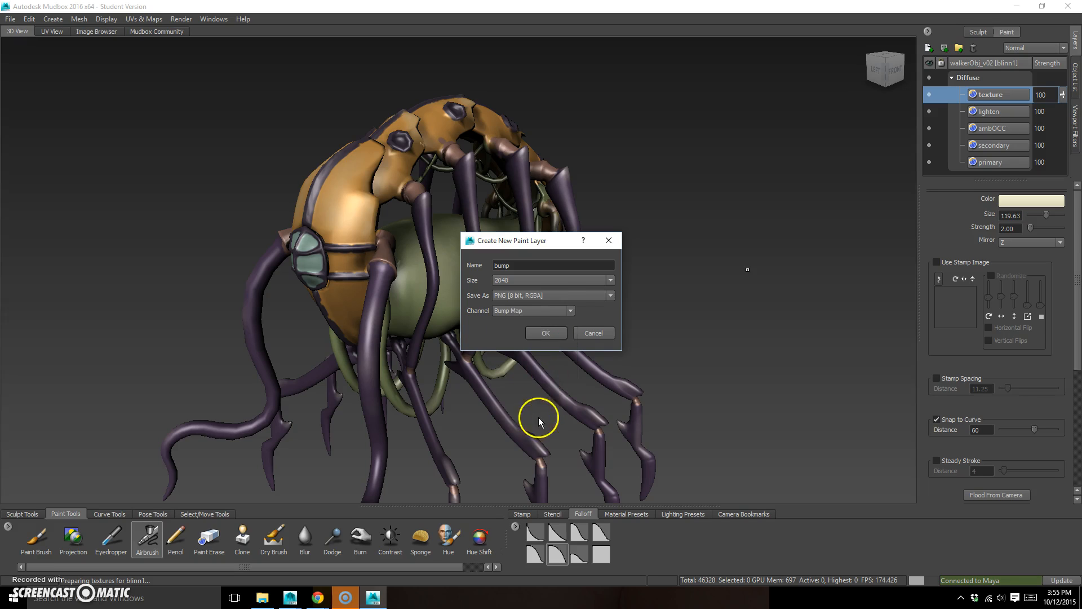
click(545, 333)
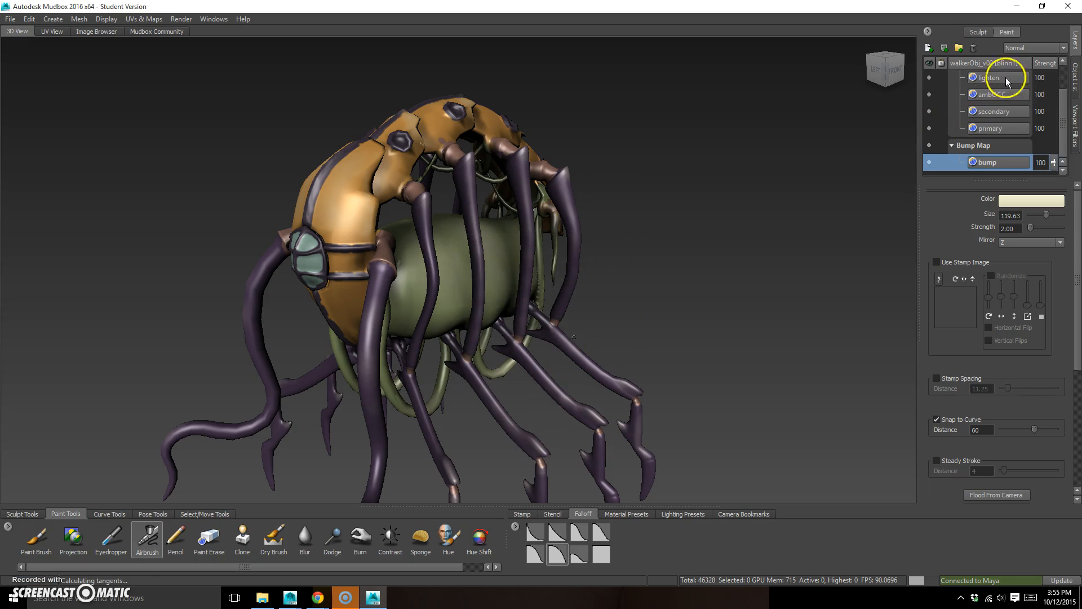
drag(1058, 101, 1052, 149)
Load the rgb_stoneWall stencil over the creature for painting on the bump layer
alt+drag(636, 272, 665, 289)
alt+middle_drag(557, 271, 592, 311)
alt+right_drag(591, 311, 748, 290)
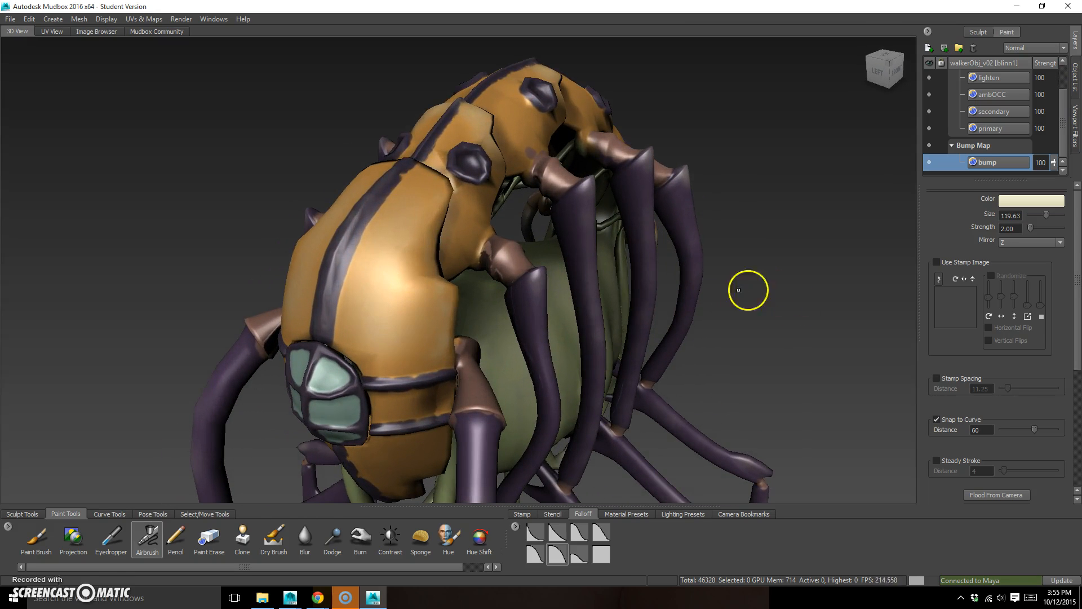
alt+drag(251, 438, 240, 428)
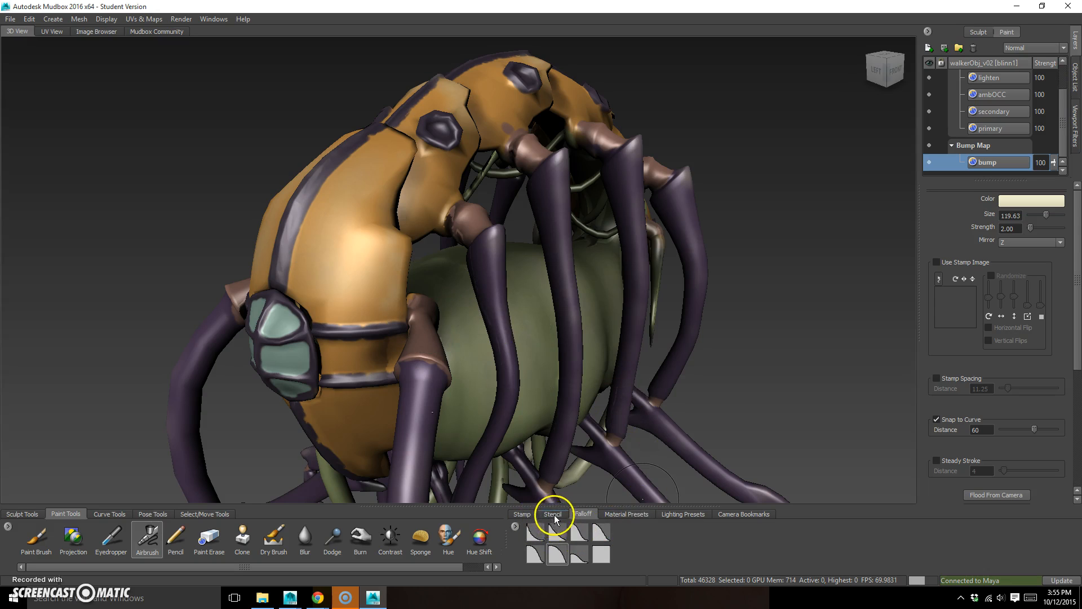
click(552, 513)
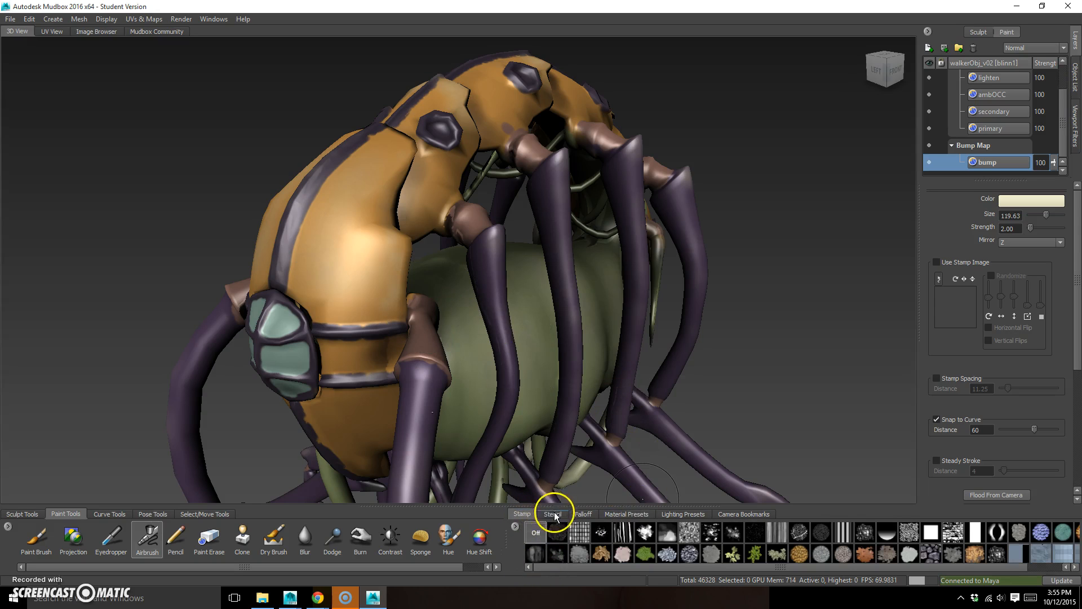
alt+drag(739, 420, 673, 344)
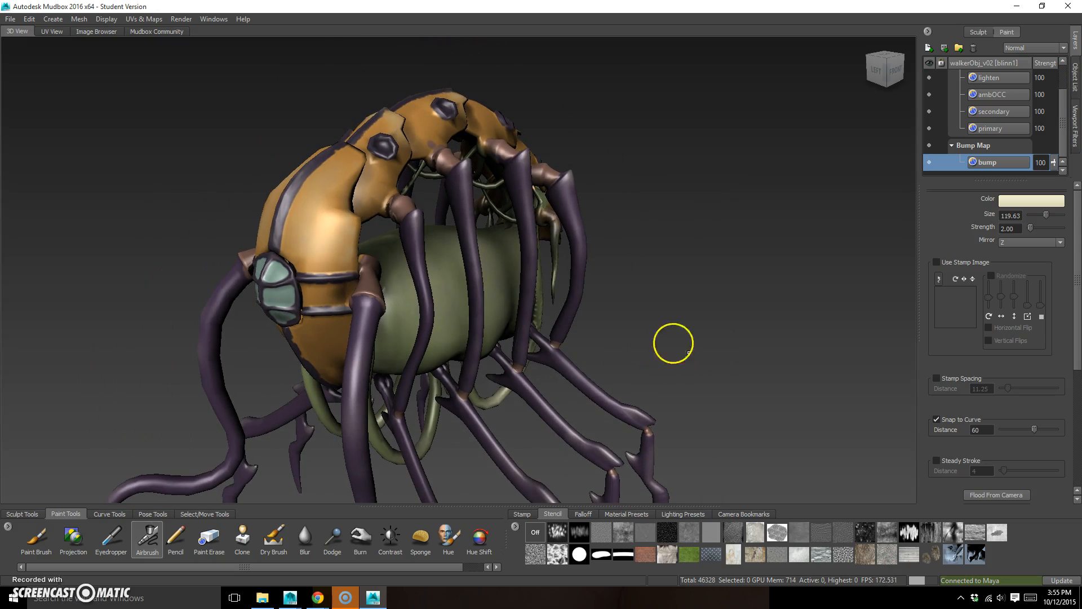
click(838, 557)
mouse_move(693, 361)
alt+mouse_down()
mouse_move(686, 335)
mouse_move(697, 343)
alt+mouse_up()
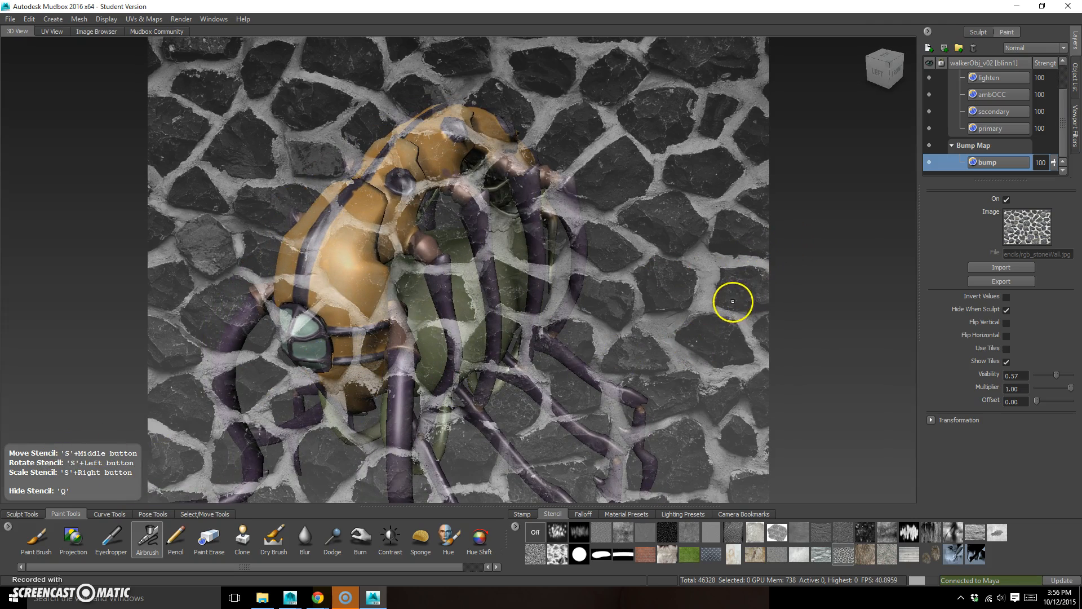
Scale the rgb_stoneWall stencil down and position it over the creature's body
middle_drag(731, 307, 690, 303)
right_drag(689, 302, 580, 248)
drag(647, 282, 690, 258)
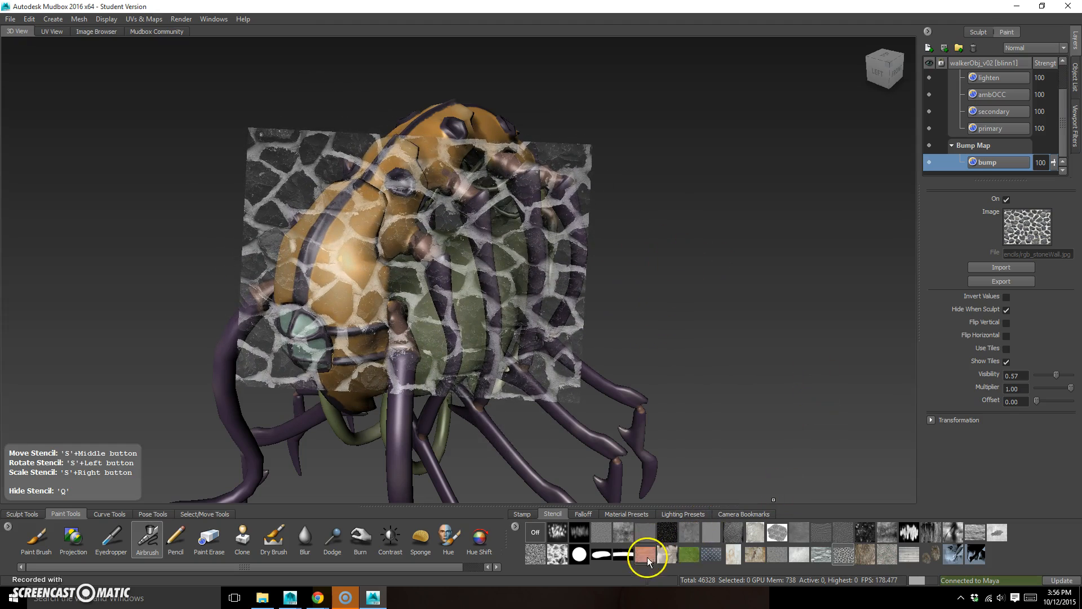
Switch to the rgb_metalSkid stencil and scale it down to cover the creature's front orange shell
click(711, 558)
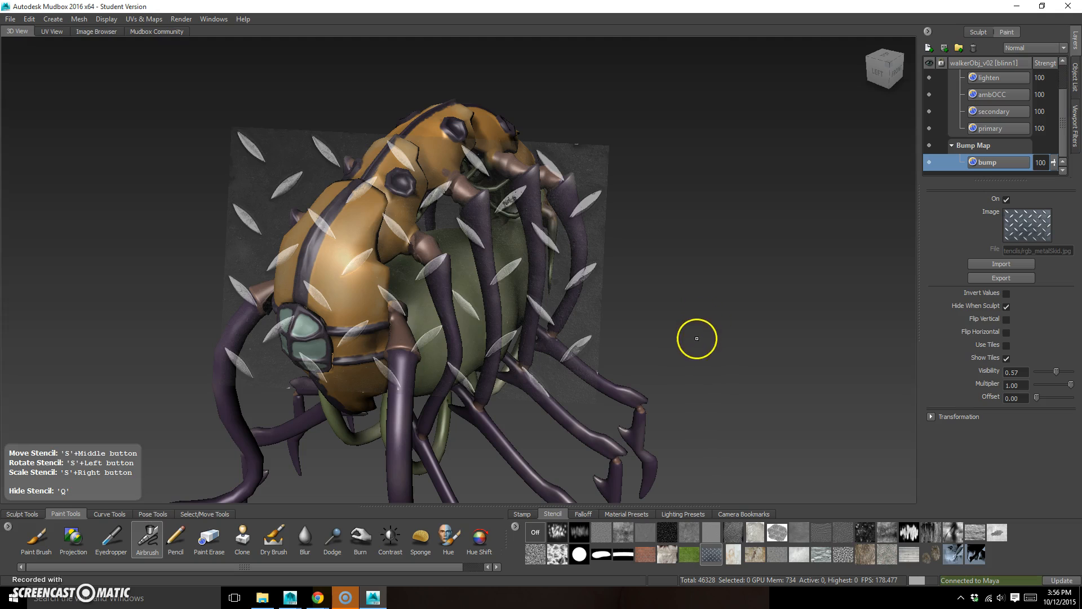
right_drag(588, 348, 403, 270)
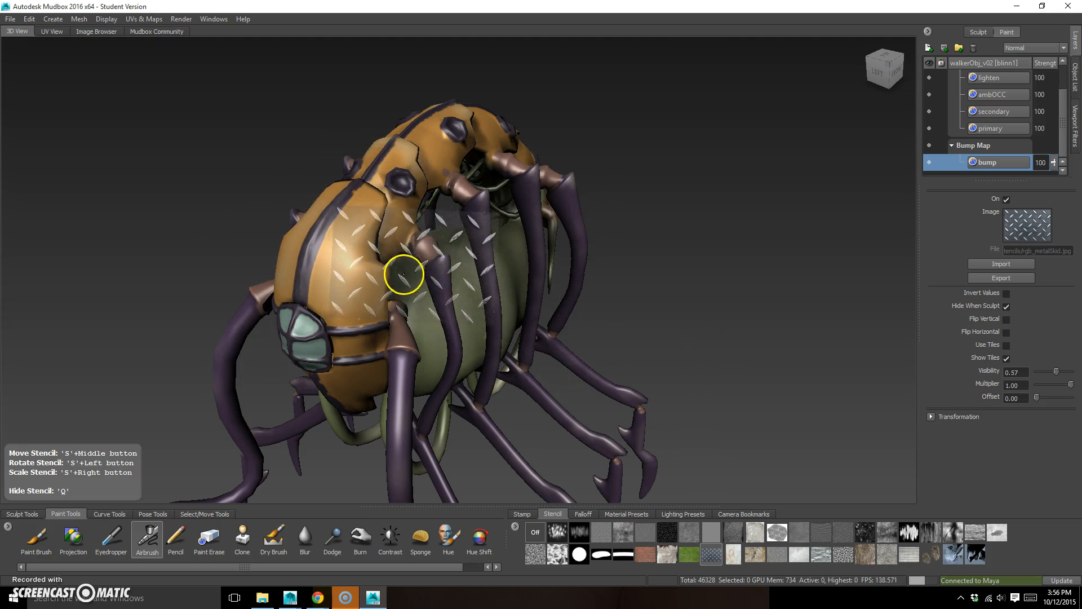
alt+middle_drag(634, 314, 671, 307)
alt+drag(671, 307, 679, 313)
alt+right_drag(640, 304, 677, 308)
alt+drag(677, 310, 726, 302)
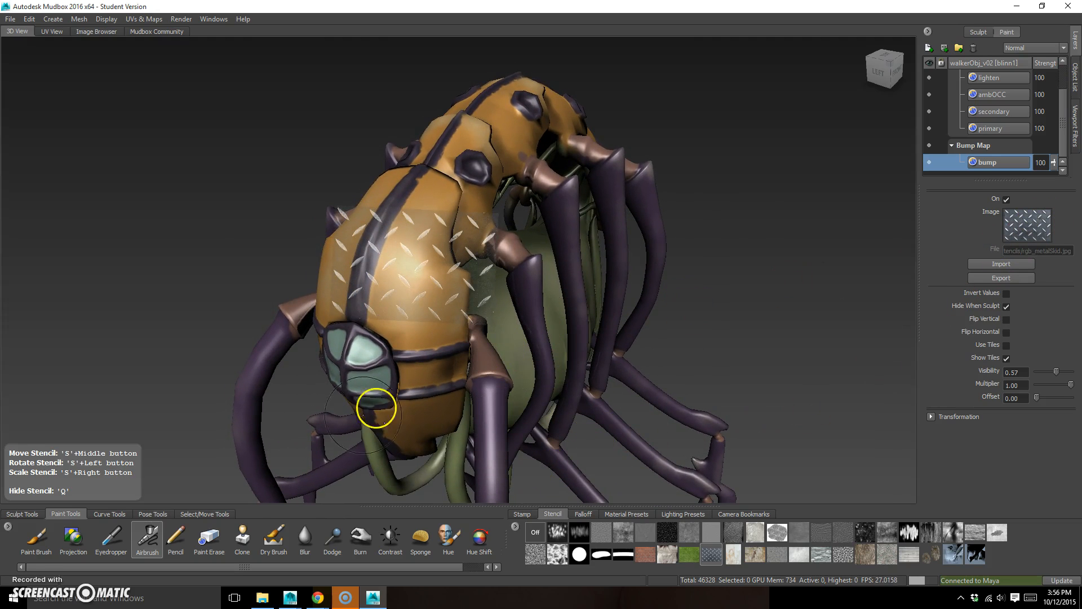
Choose the Paint Brush and set its colour to near white for painting through the metal stencil
click(34, 538)
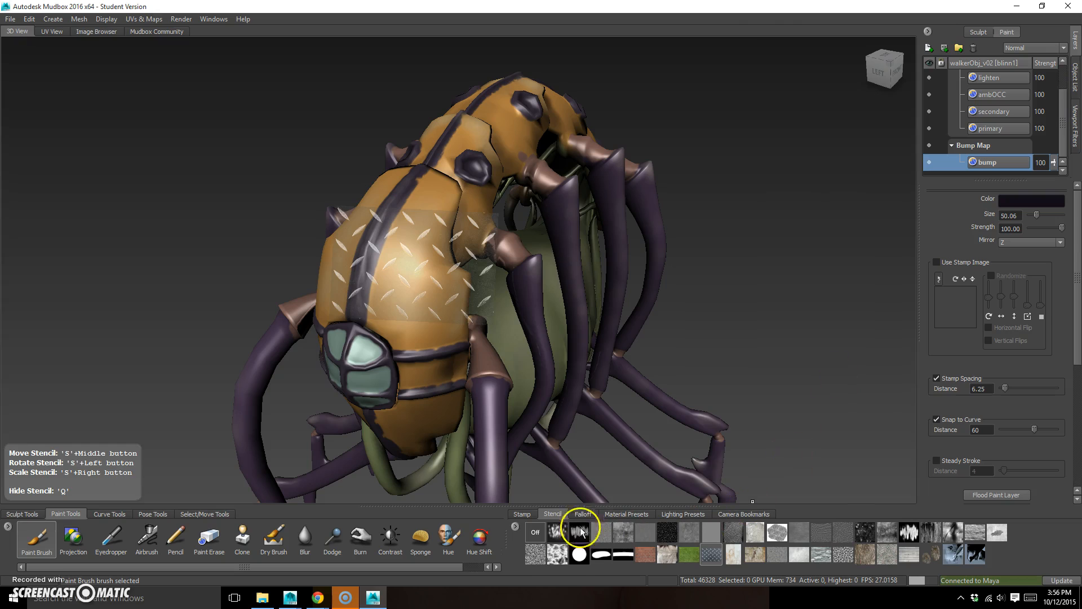
click(707, 555)
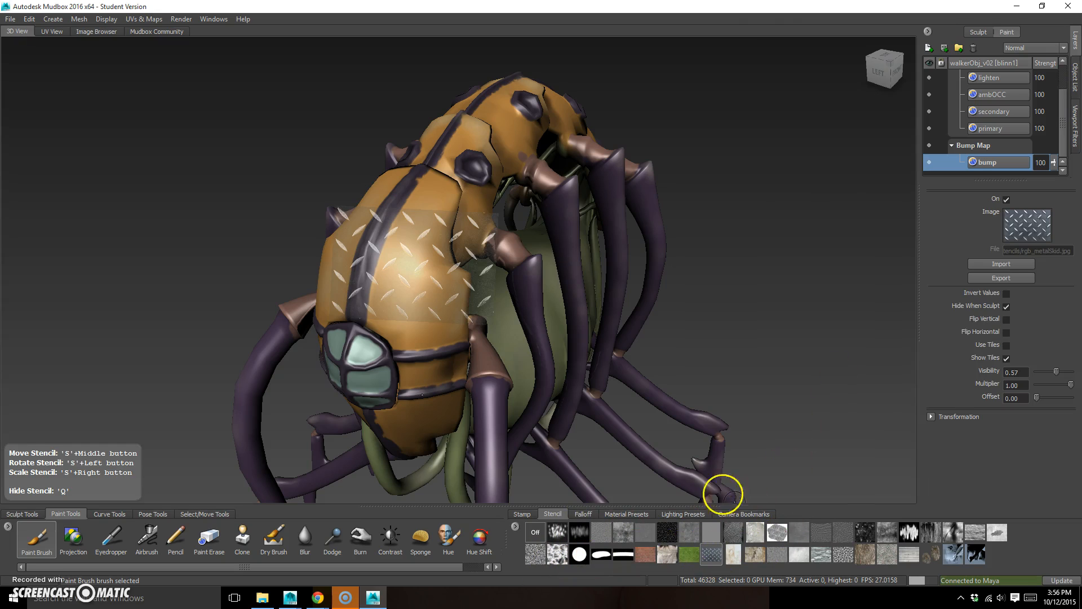
click(36, 535)
click(1031, 201)
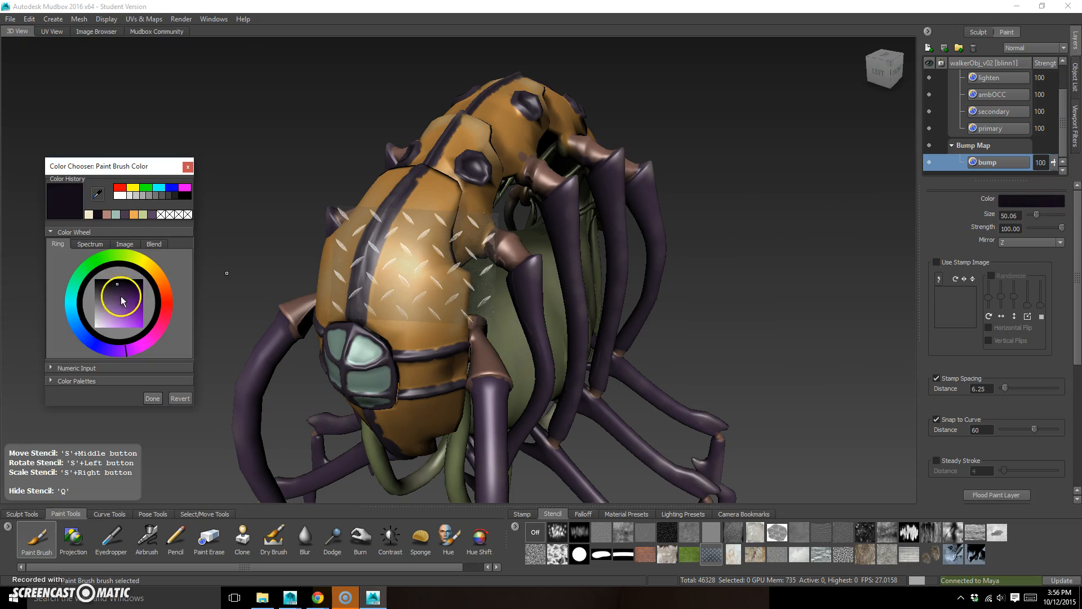
click(95, 328)
click(152, 398)
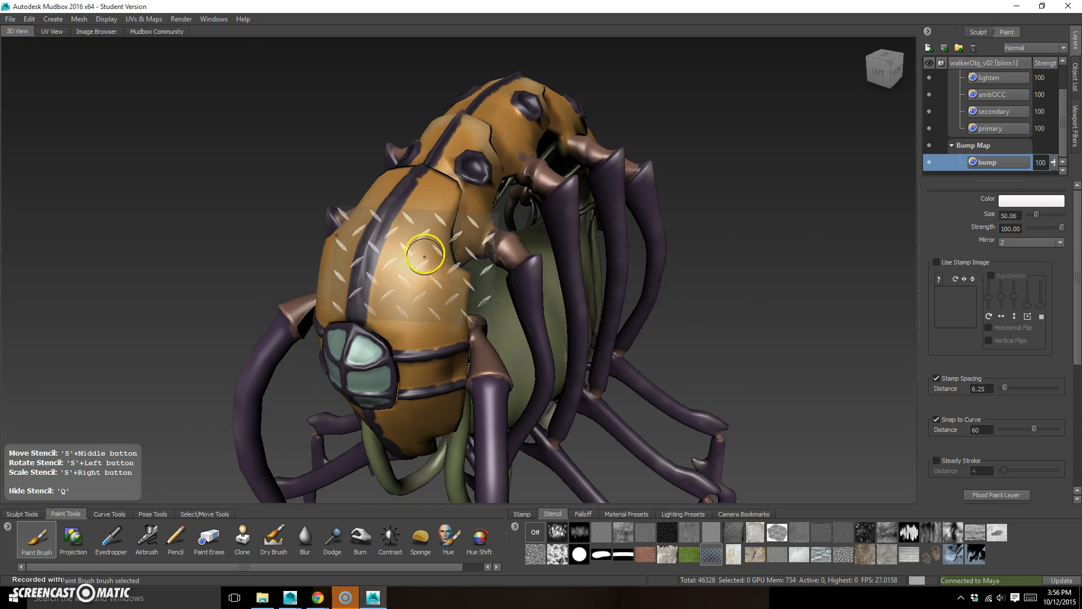
Try painting the metal pattern at strength 100 on the front orange shell and undo the strokes
drag(410, 245, 382, 283)
drag(397, 286, 414, 269)
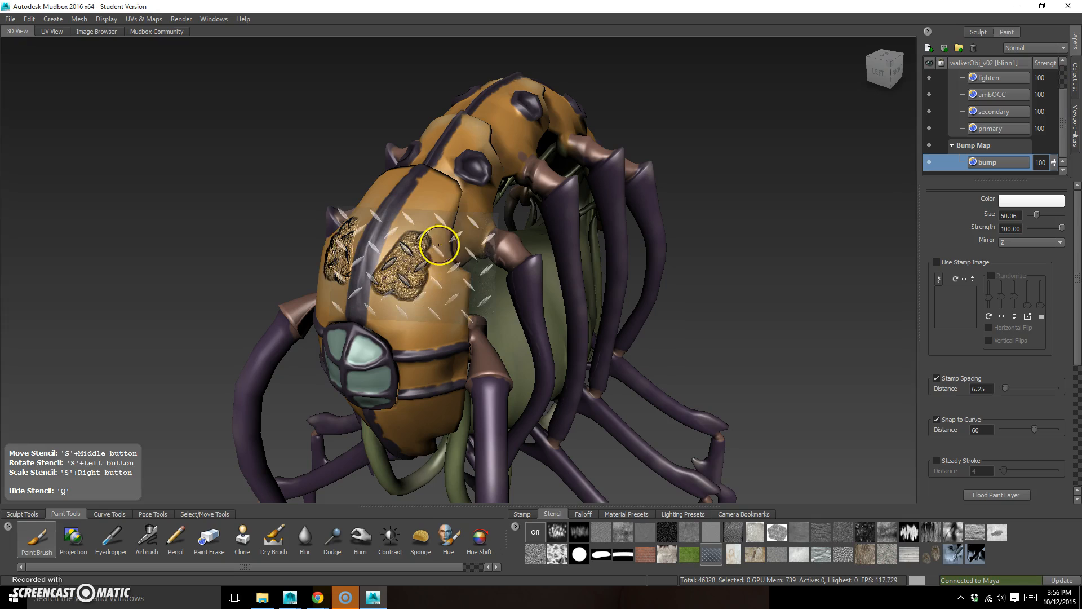
key(ctrl+z)
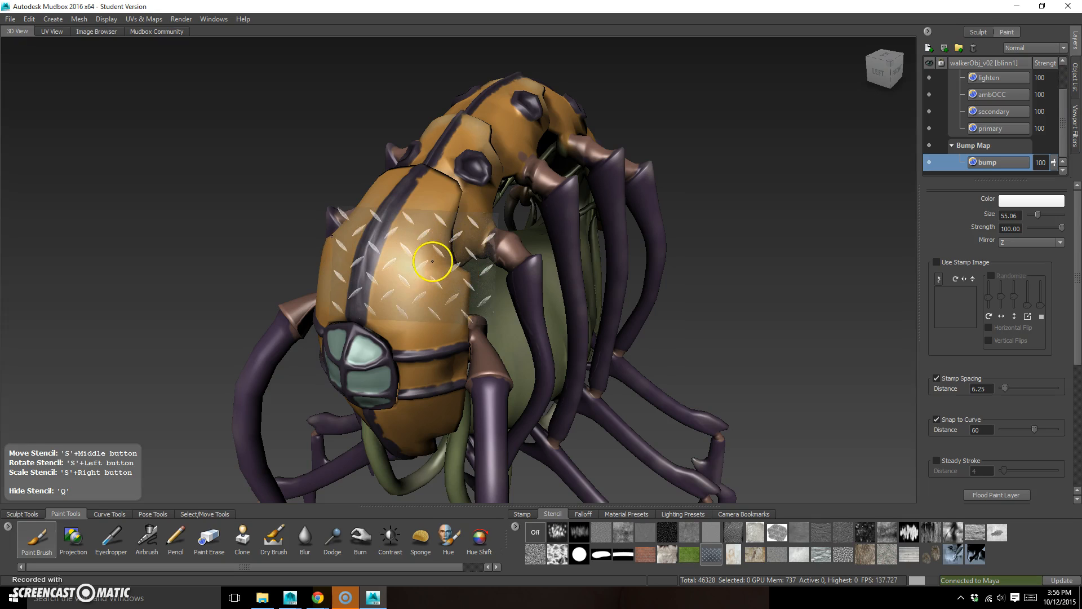
Set the brush size to 88.68 and strength to 5.30, test the metal bump pattern on the front shell, and undo it
drag(1061, 228, 1031, 228)
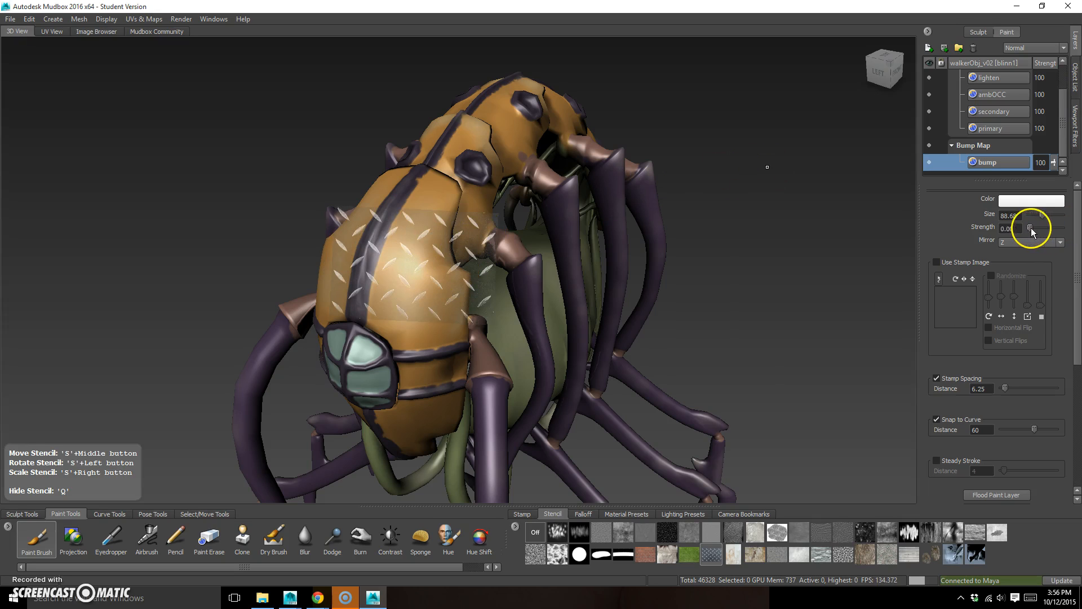
mouse_move(421, 251)
mouse_down()
mouse_move(394, 276)
mouse_move(410, 269)
mouse_move(436, 286)
mouse_move(429, 245)
mouse_move(409, 242)
mouse_move(431, 243)
mouse_move(427, 219)
mouse_up()
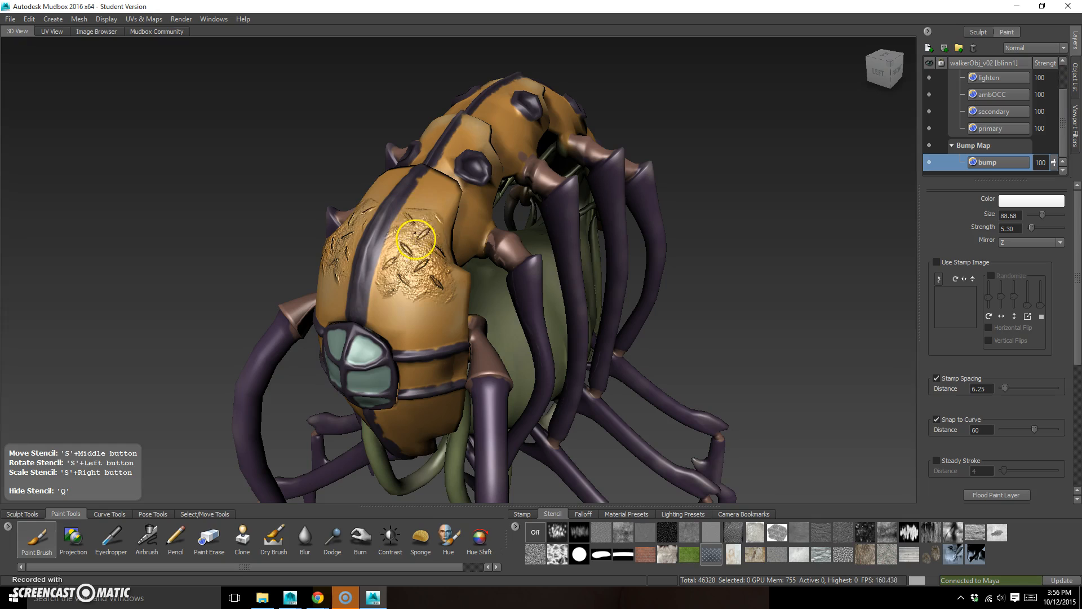
drag(446, 282, 449, 284)
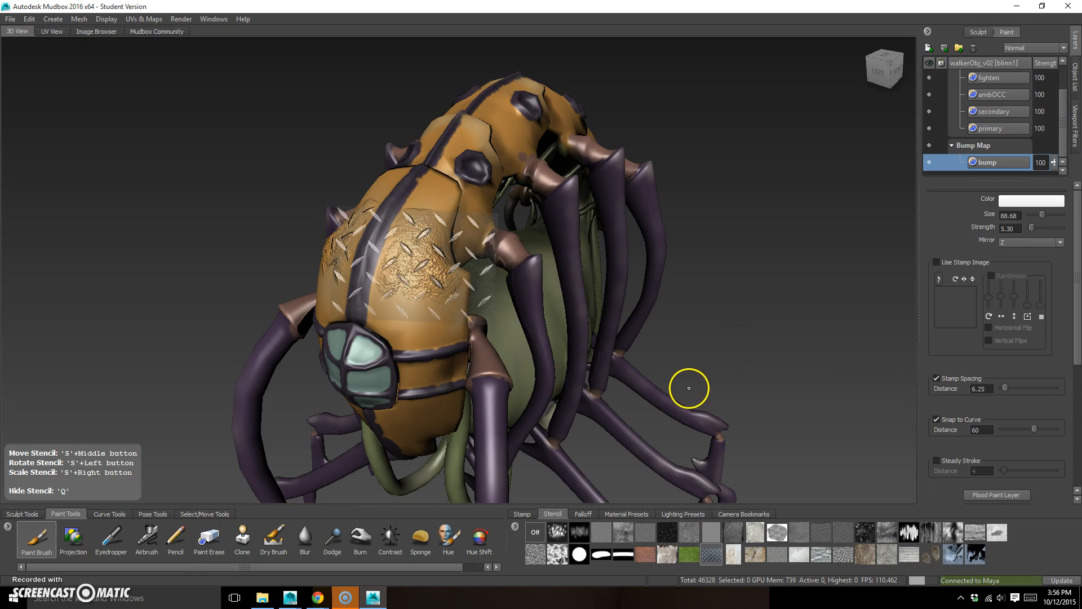
key(ctrl+z)
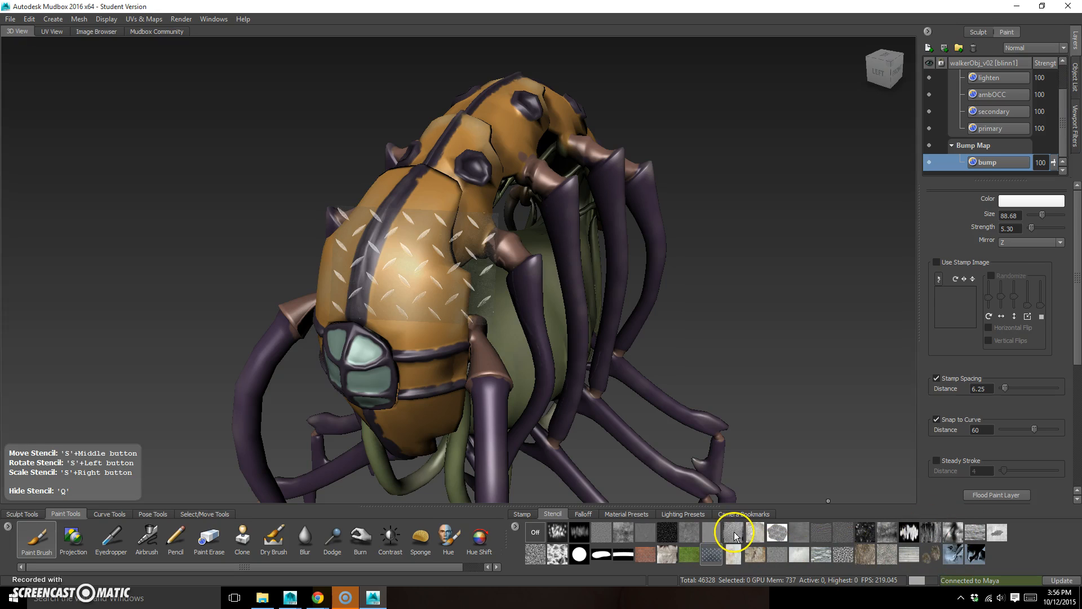
Turn on Use Tiles for the metal stencil, paint its pattern over the front orange shell plates, and check the bumps with the stencil hidden
click(710, 554)
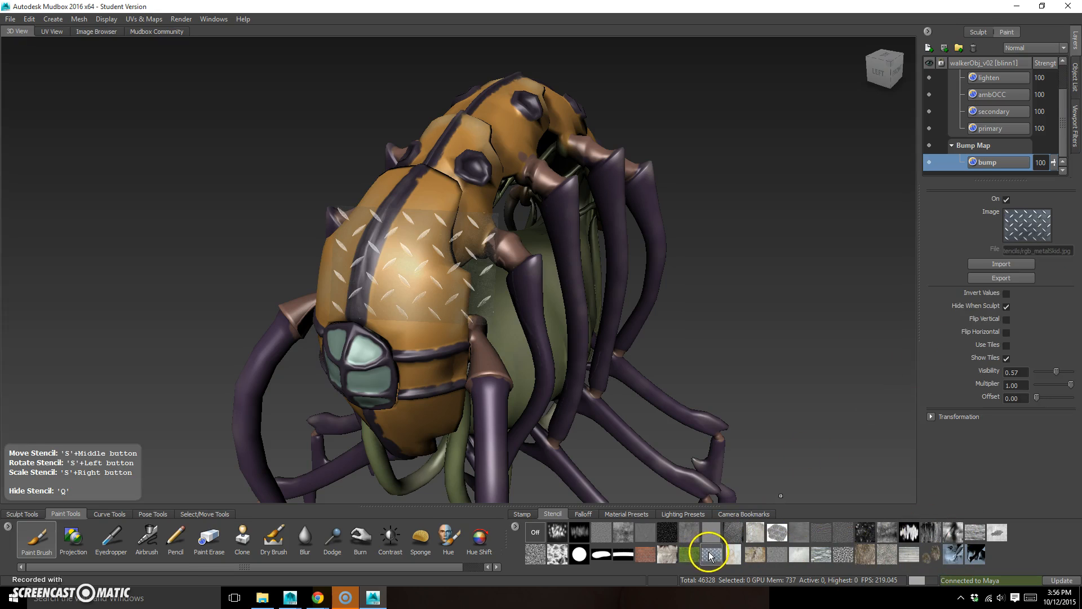
click(1006, 345)
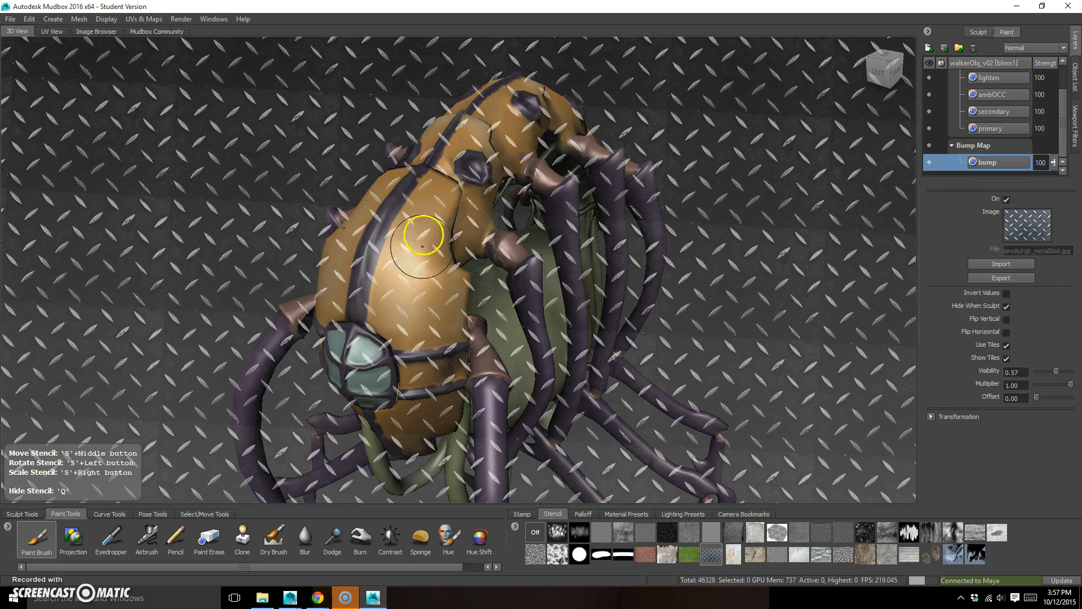
mouse_move(422, 215)
mouse_down()
mouse_move(404, 305)
mouse_move(419, 313)
mouse_move(447, 293)
mouse_move(434, 261)
mouse_move(442, 186)
mouse_move(405, 221)
mouse_move(399, 314)
mouse_move(411, 304)
mouse_up()
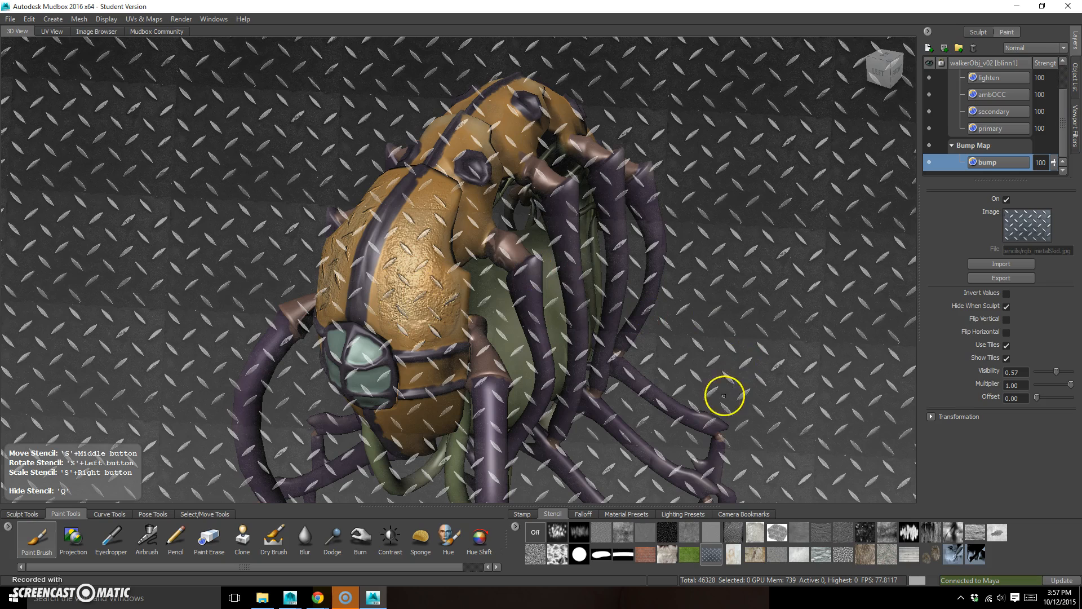
key(q)
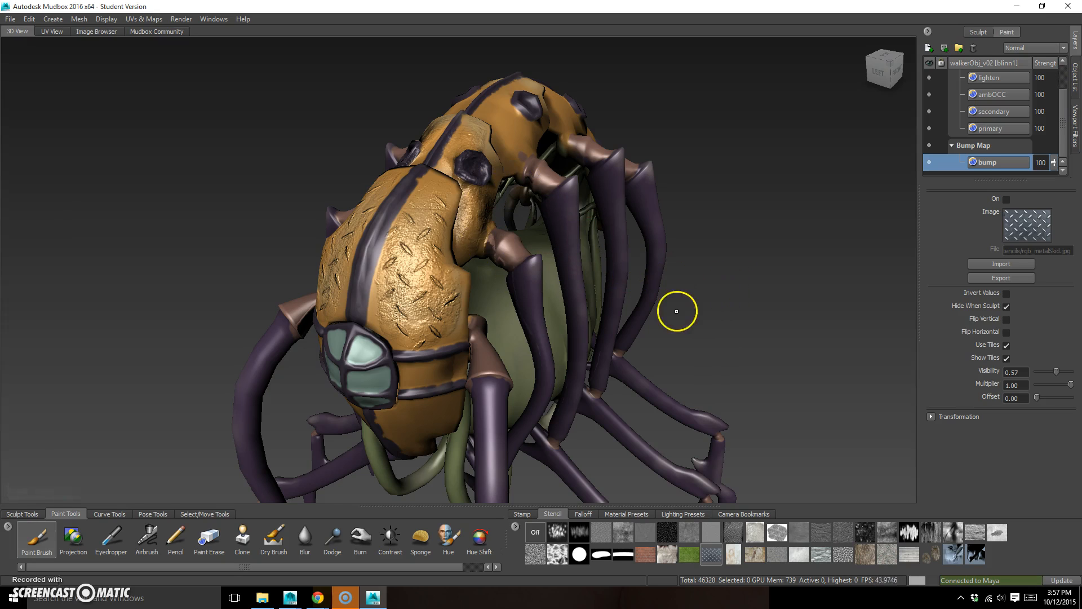
key(q)
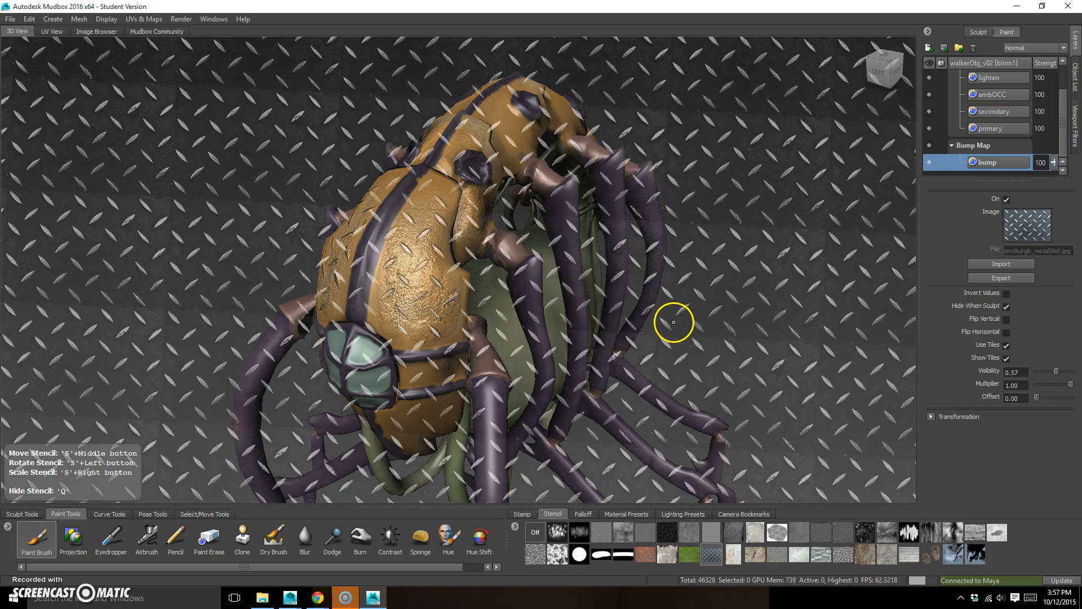
Undo the metal bump painting and the creation of the bump layer
key(ctrl+z)
key(ctrl+z)
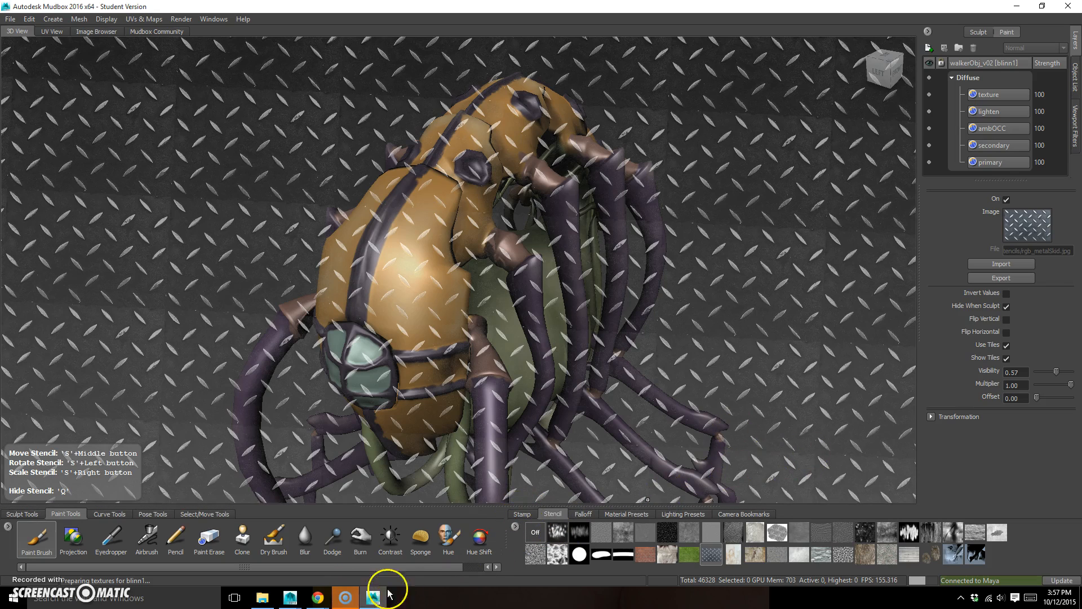
Switch to Chrome and search Bing Images for "scratch texture"
right_click(318, 601)
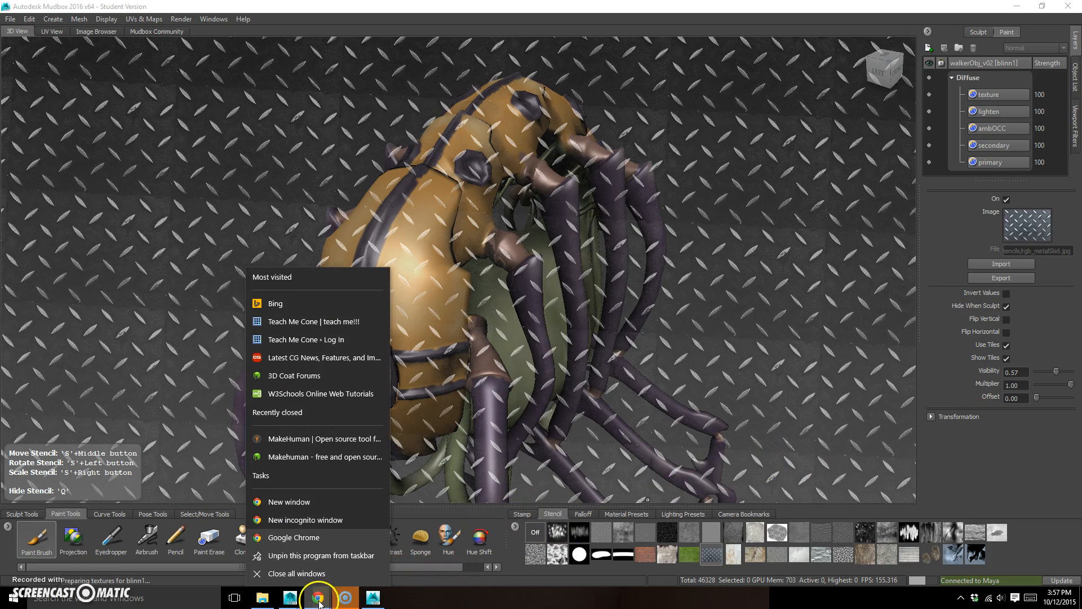
click(356, 472)
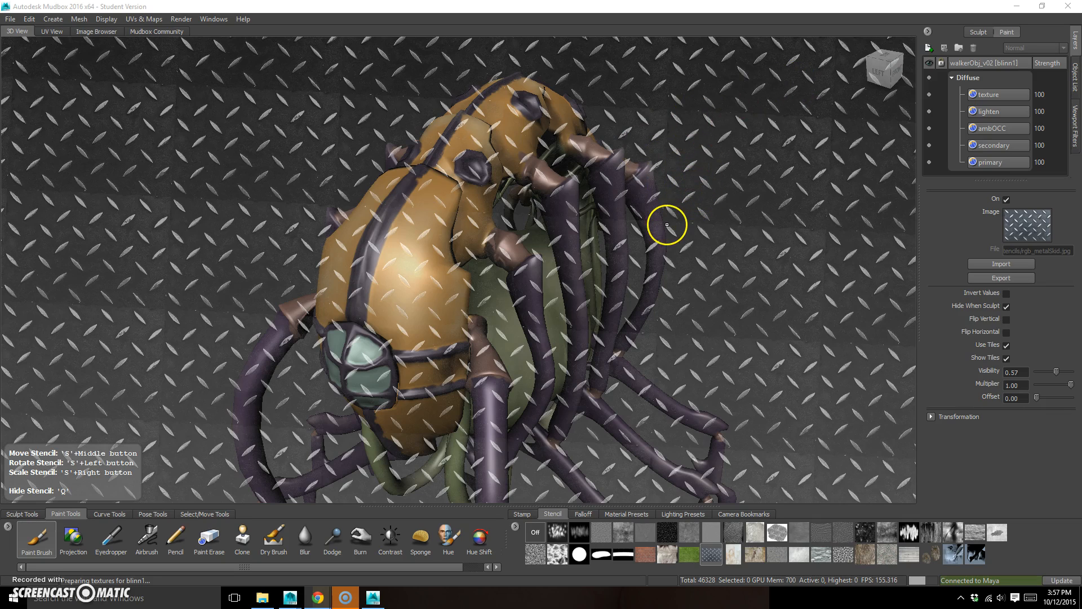
drag(997, 135, 226, 206)
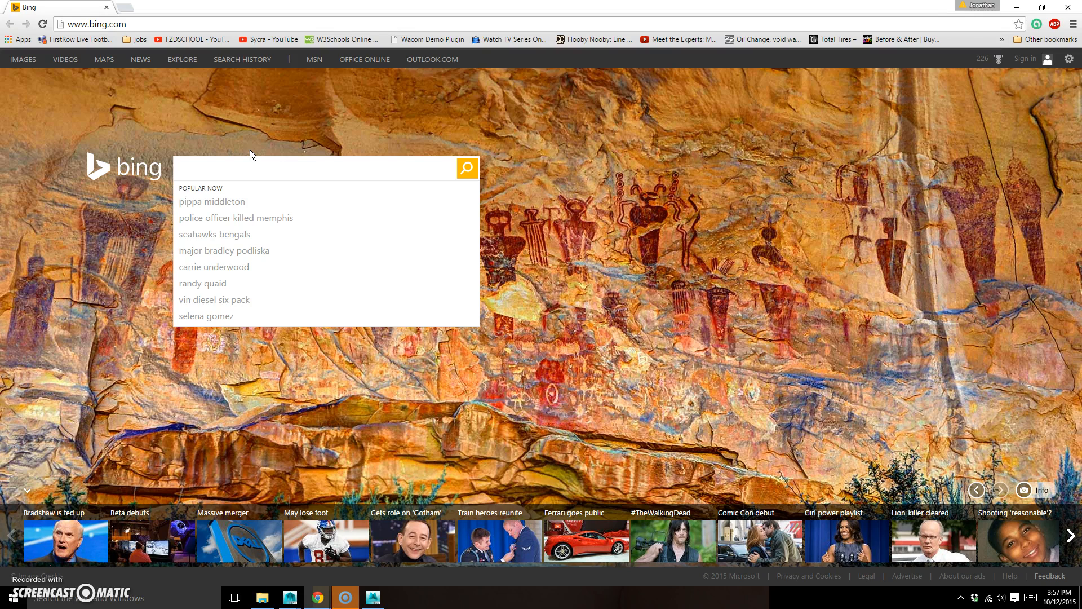
text(scratch)
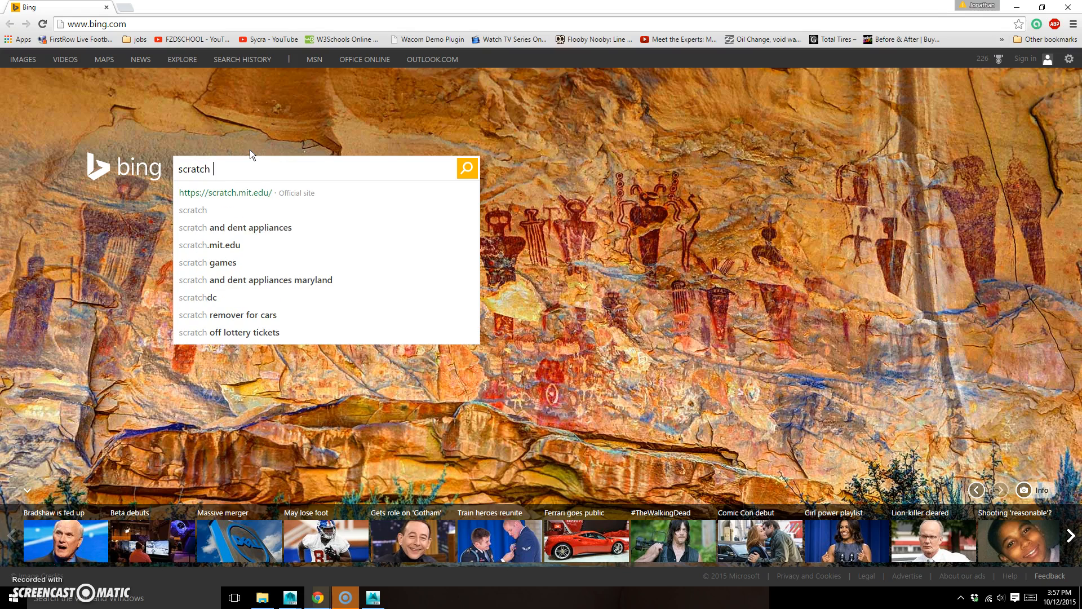
text( texture)
key(Return)
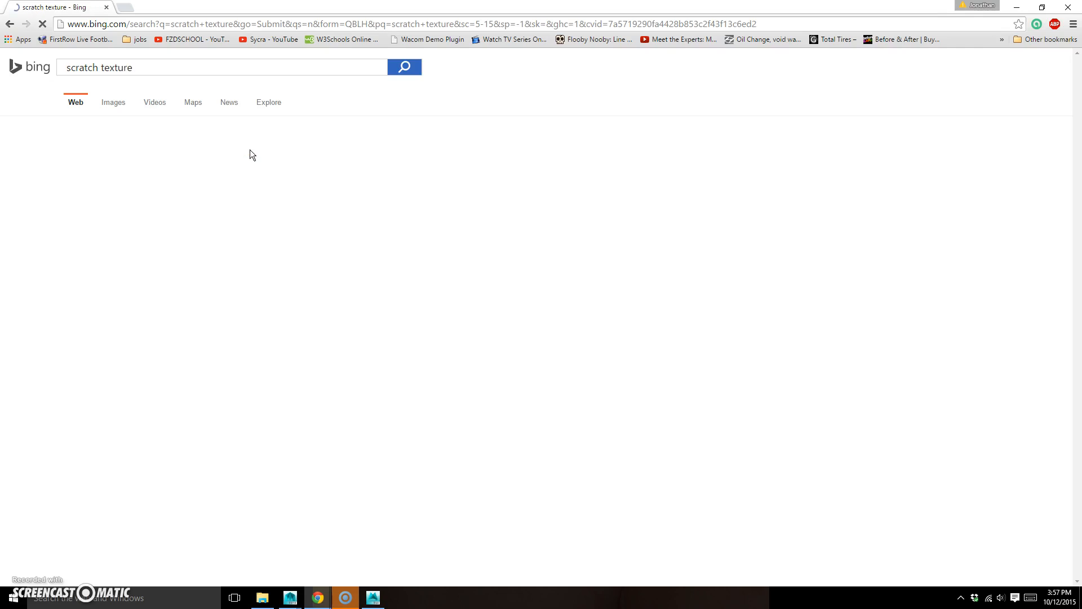
click(113, 102)
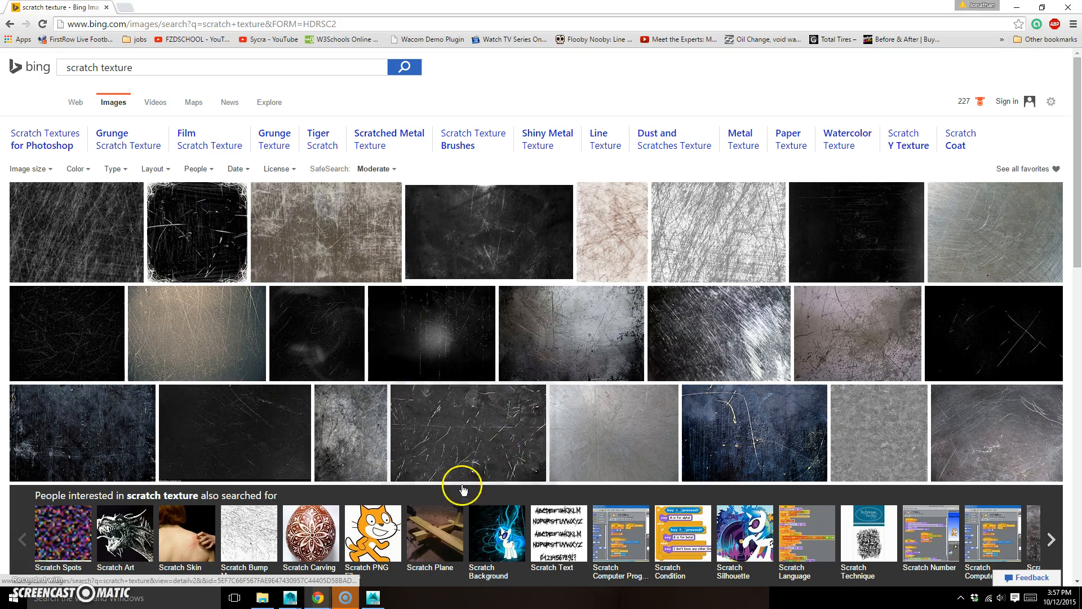
Preview a dark scratched image, close it, and filter the results by the license "Free to modify, share, and use commercially"
click(282, 430)
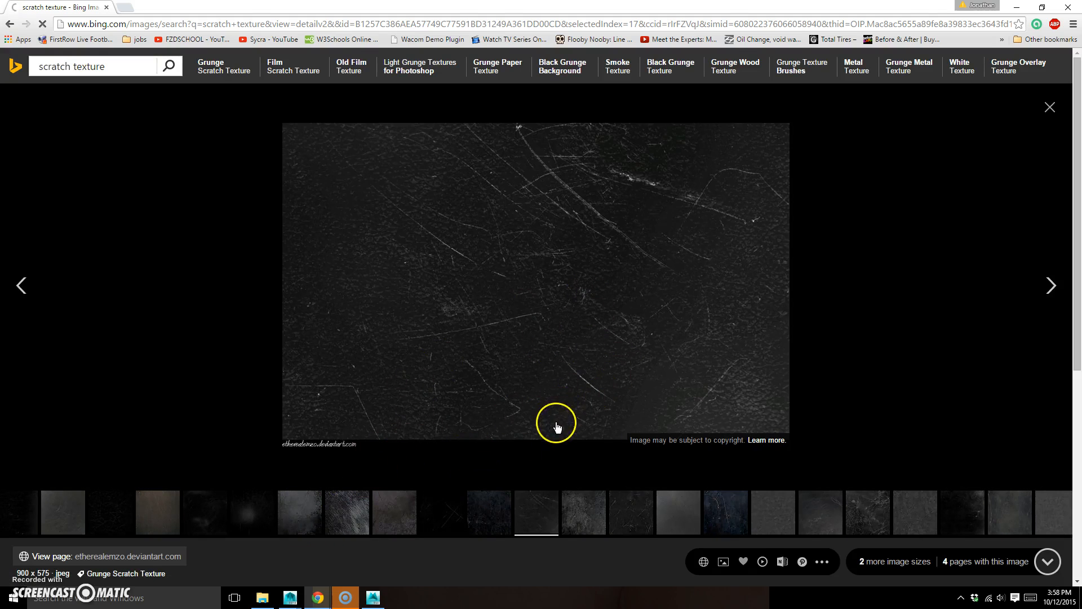
click(1049, 107)
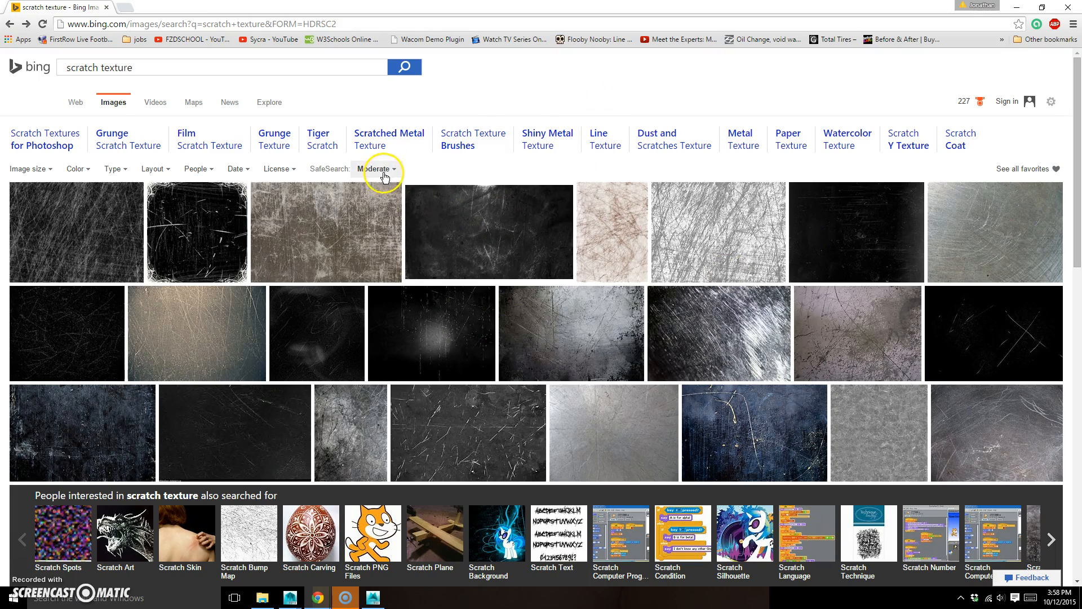
click(284, 170)
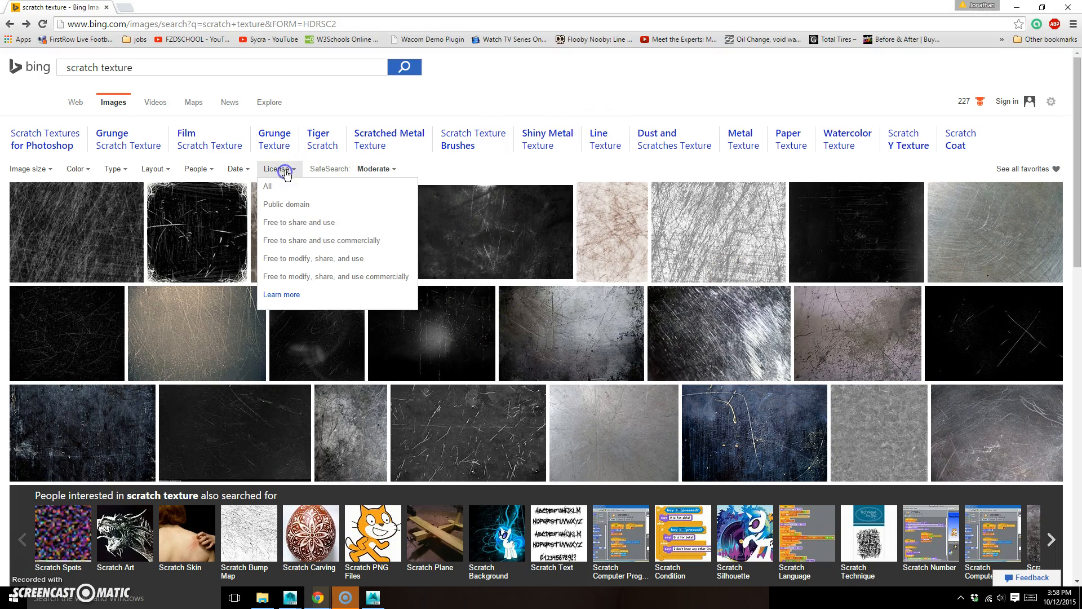
click(377, 277)
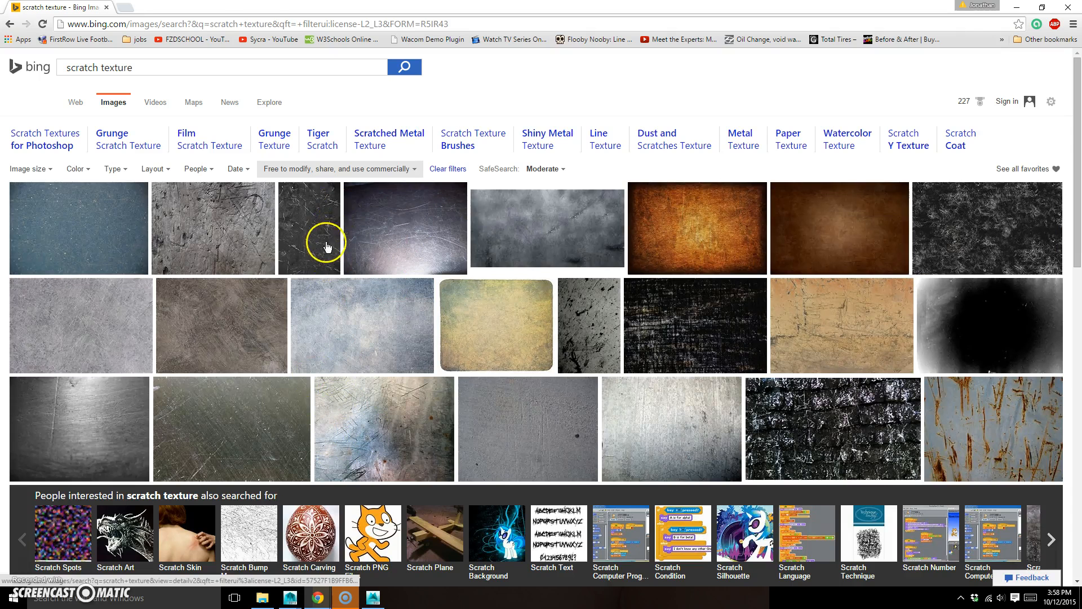
Preview the black cross-hatched scratch image from the filtered results and close it
mouse_move(331, 233)
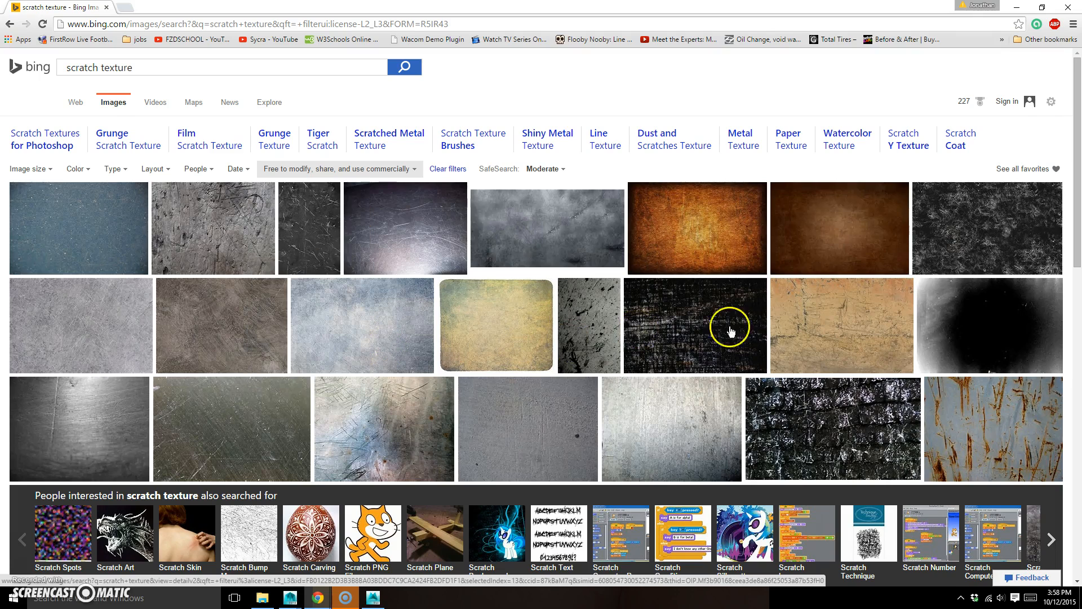
click(698, 311)
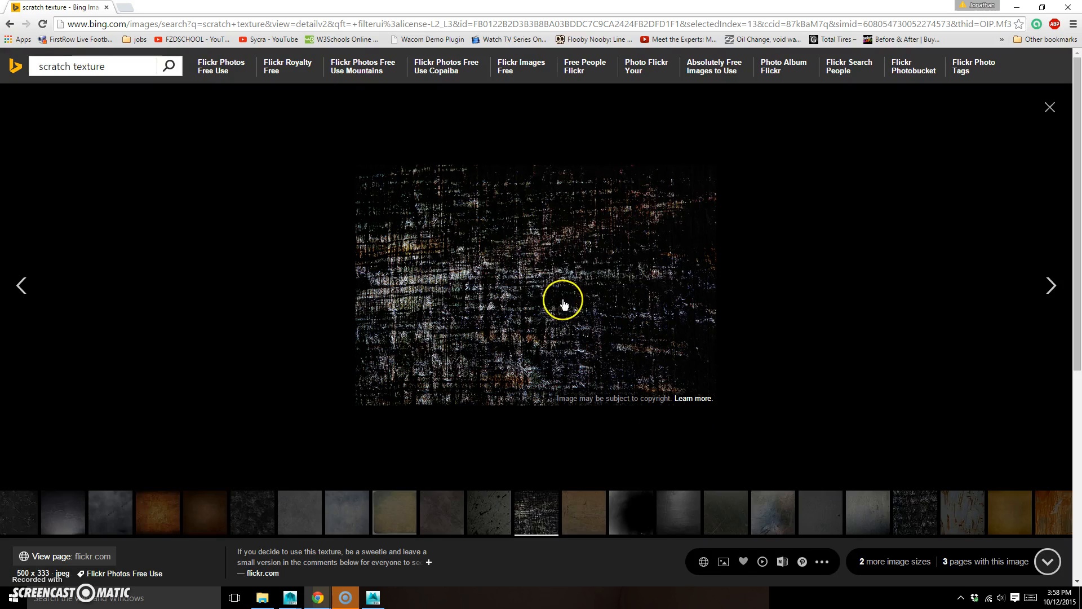
click(1048, 106)
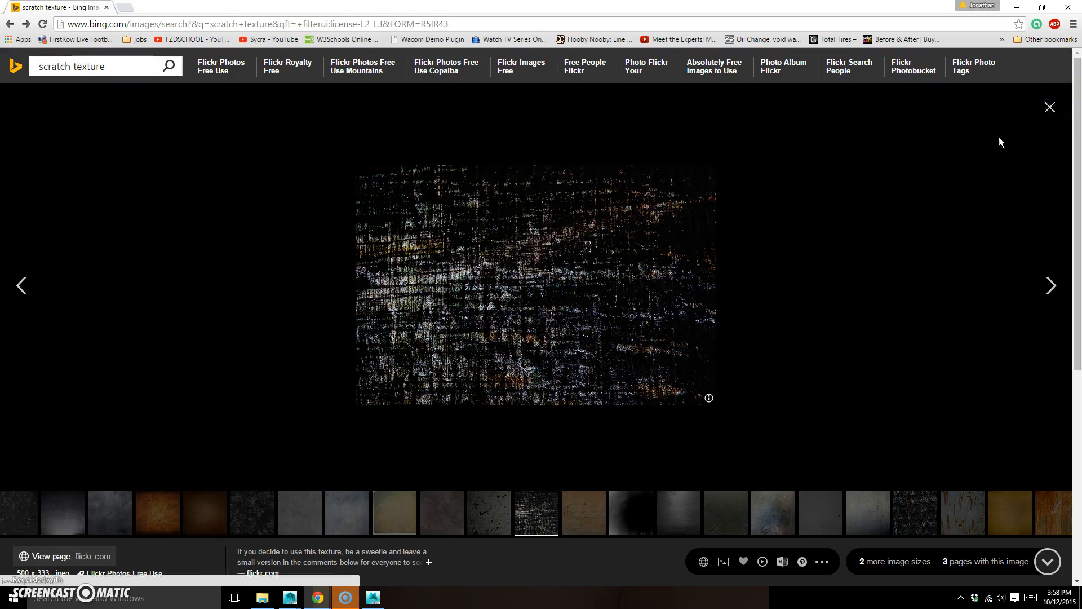
Open the dark scratched metal texture from the search results and save it to the Desktop as scratchySurface
click(379, 411)
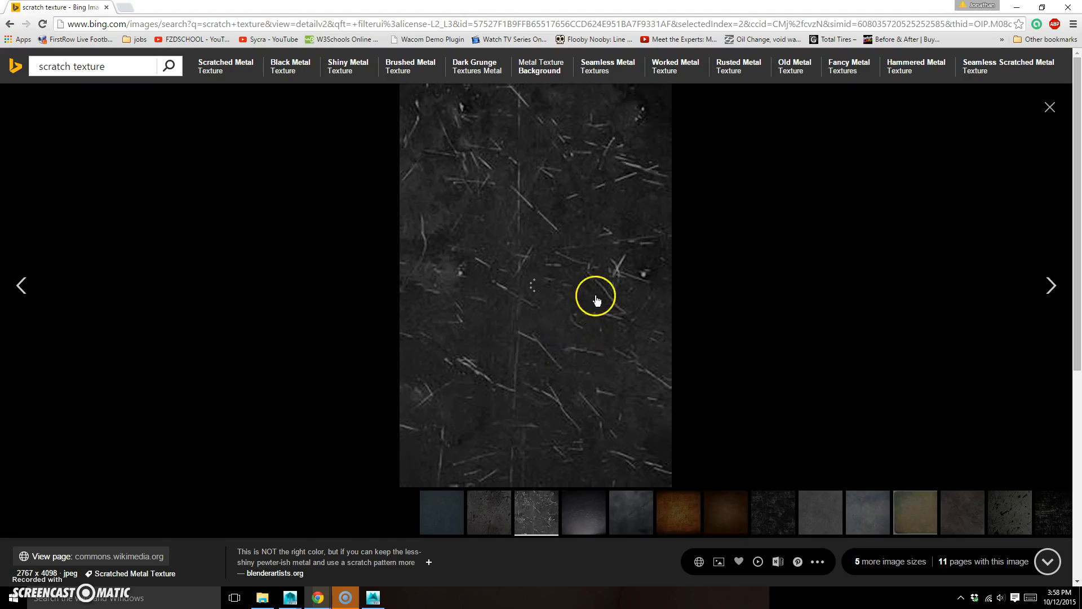
right_click(561, 289)
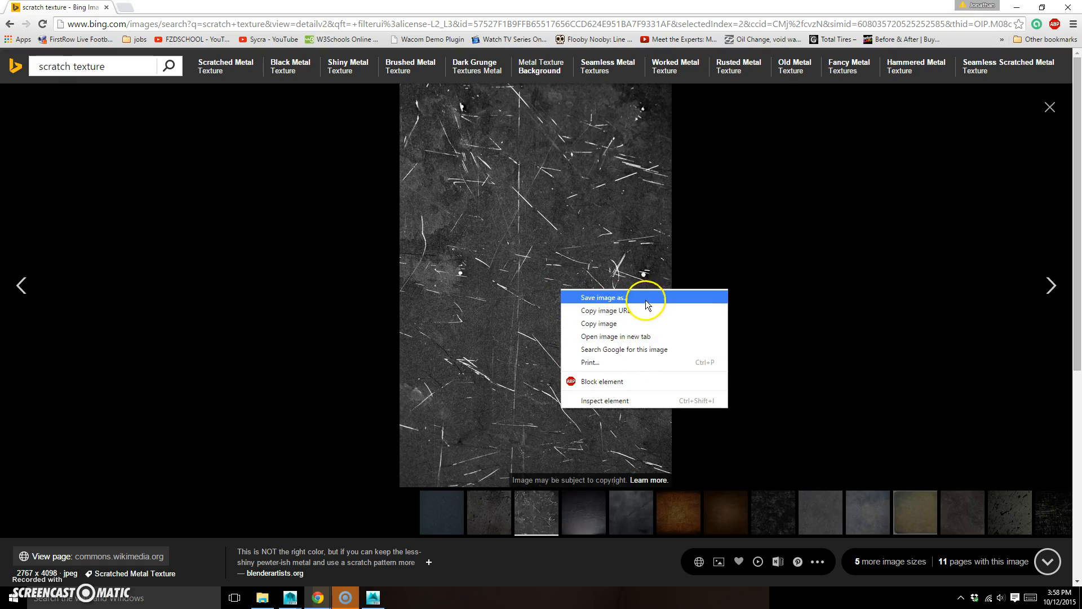
click(645, 299)
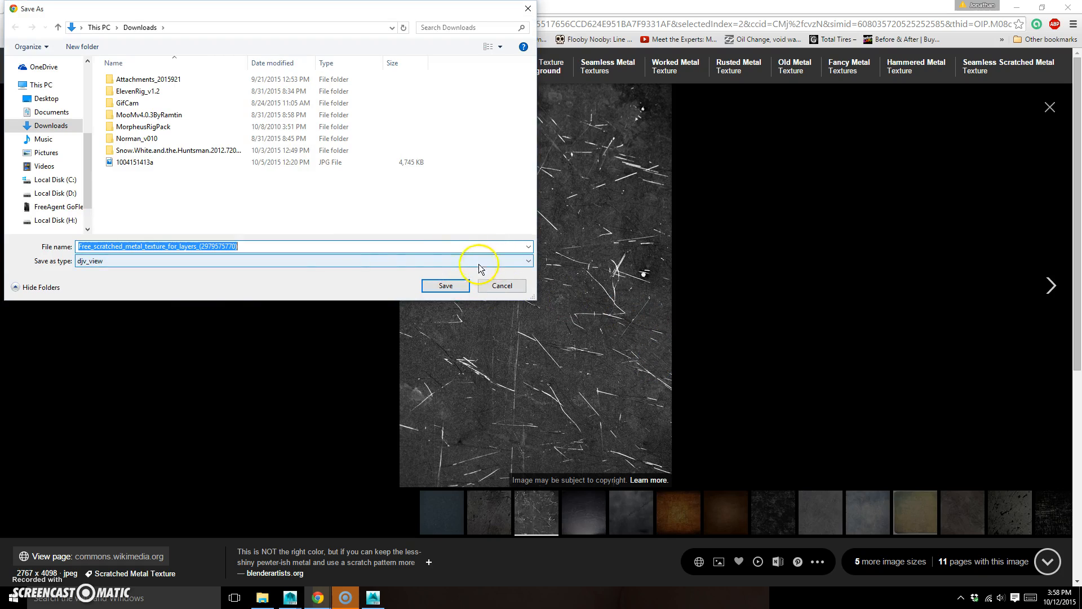
click(46, 98)
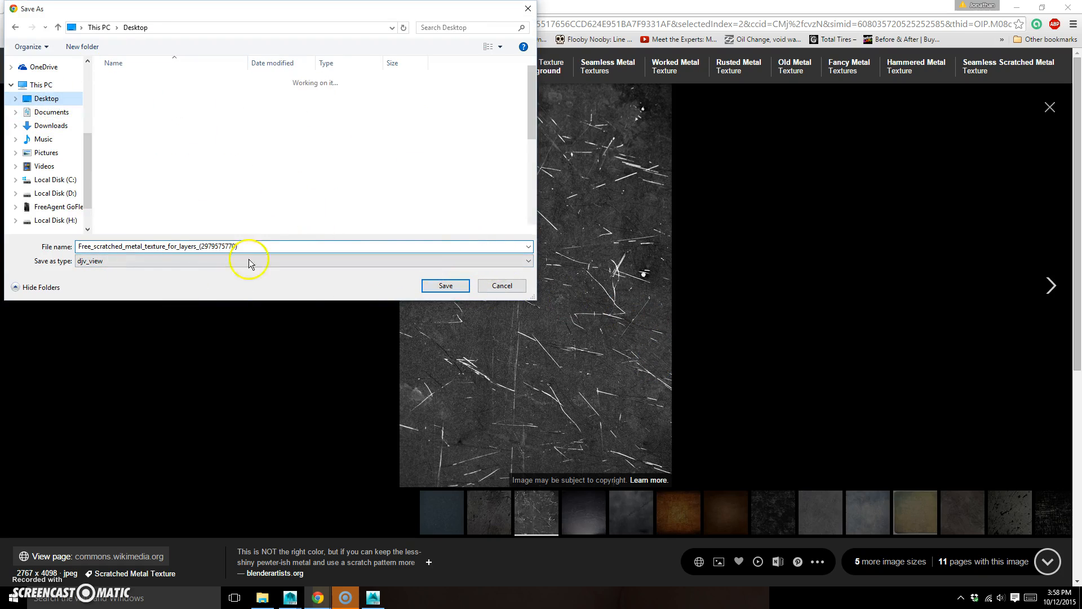
click(256, 247)
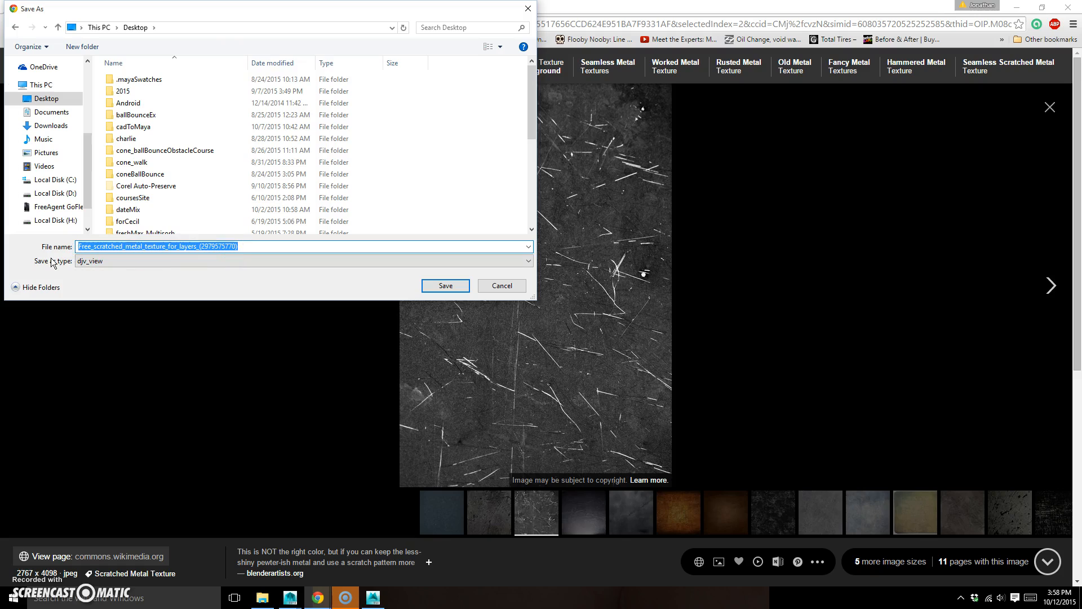
text(sct)
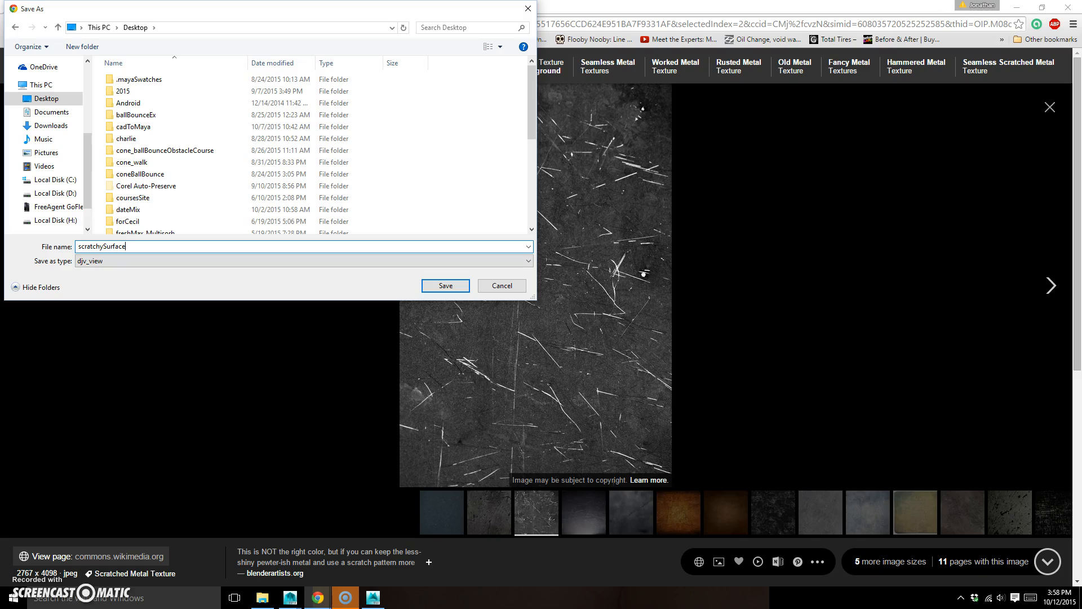
click(445, 286)
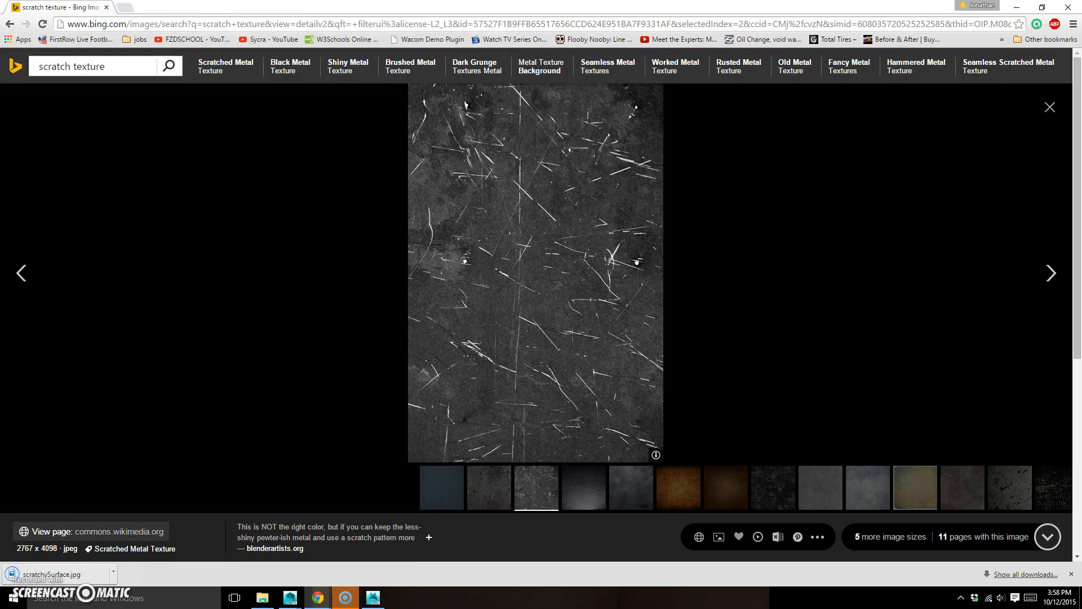
Switch to Mudbox, turn off the active stencil, and add scratchySurface from the Desktop as a new stencil
click(1072, 9)
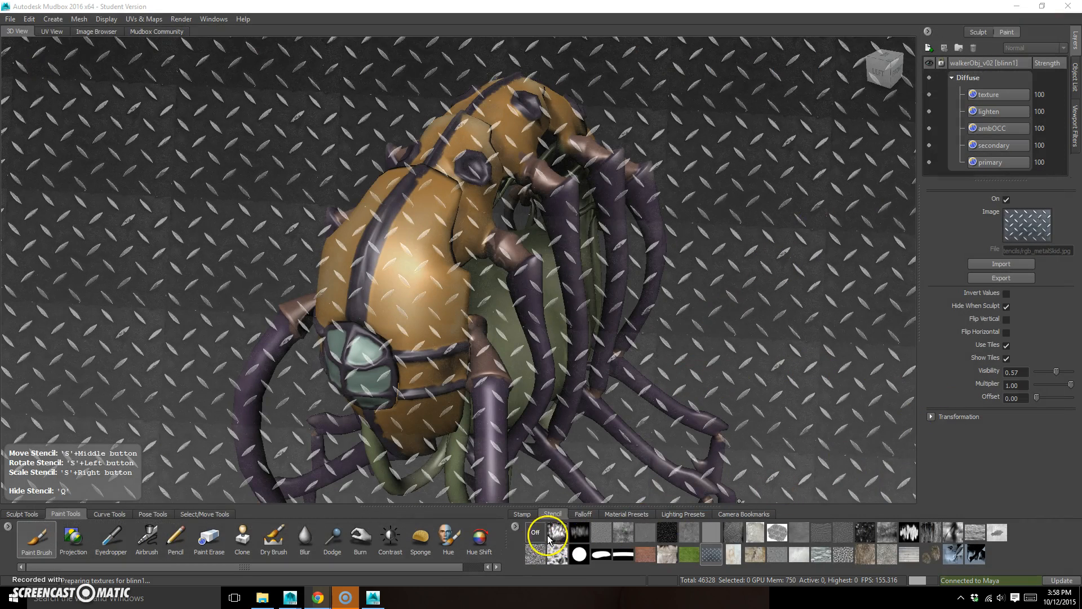
click(542, 532)
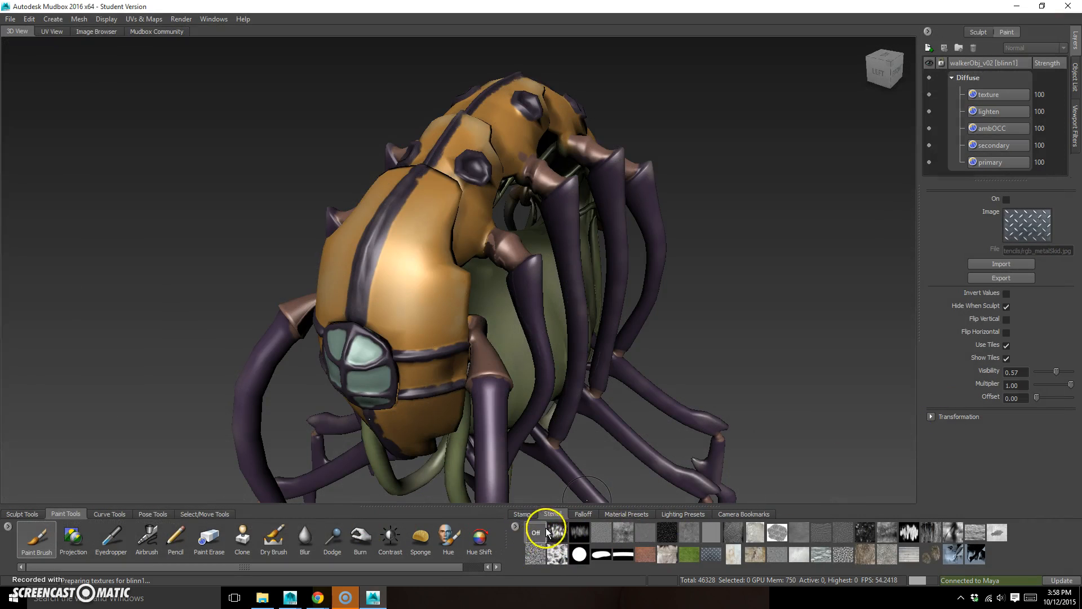
click(516, 526)
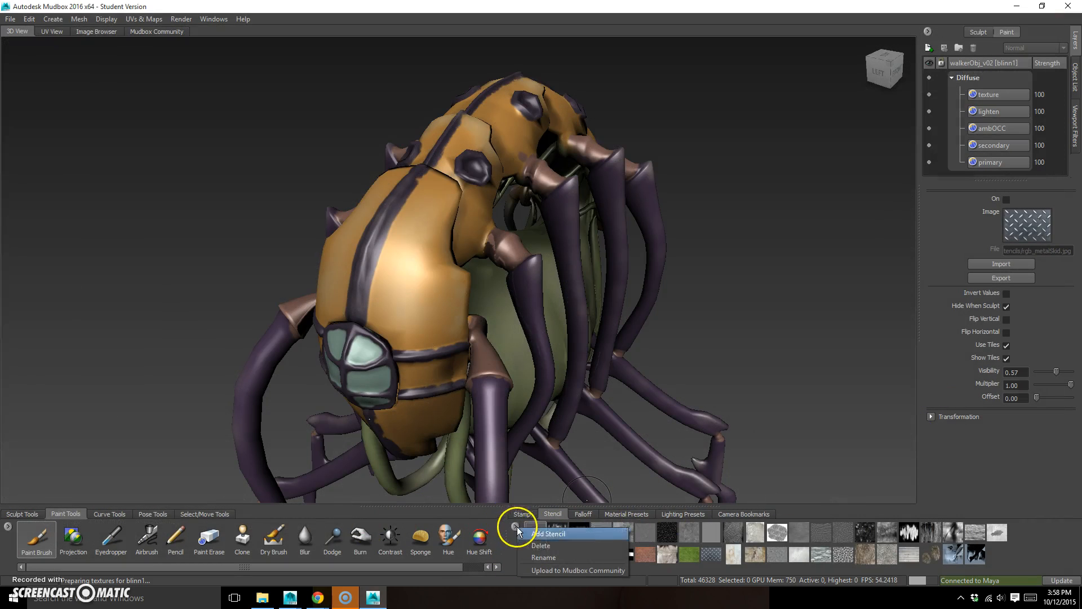
click(573, 533)
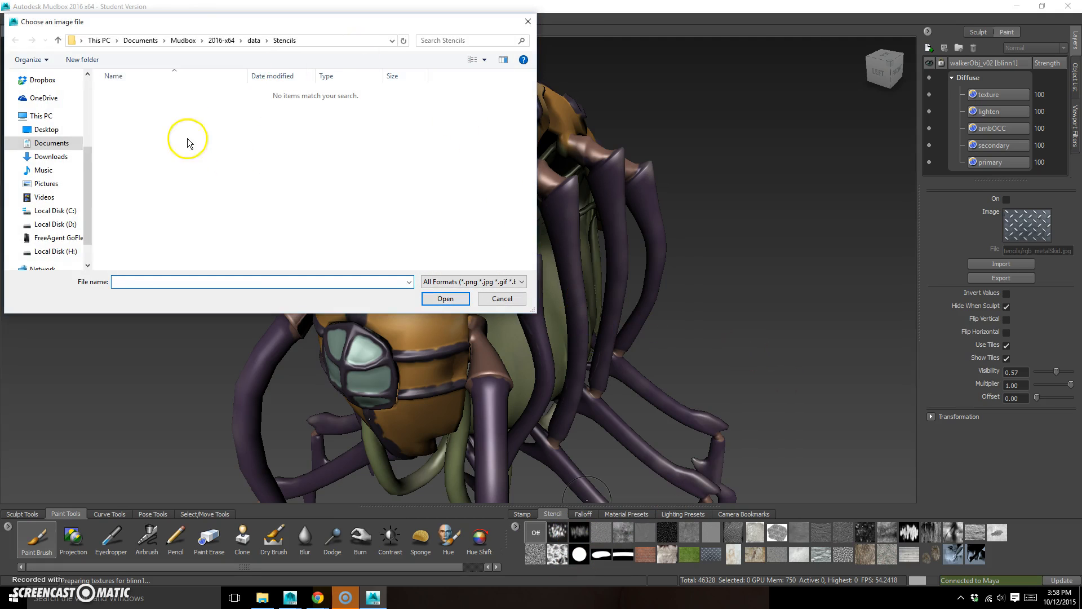
click(46, 129)
drag(531, 101, 526, 232)
click(139, 251)
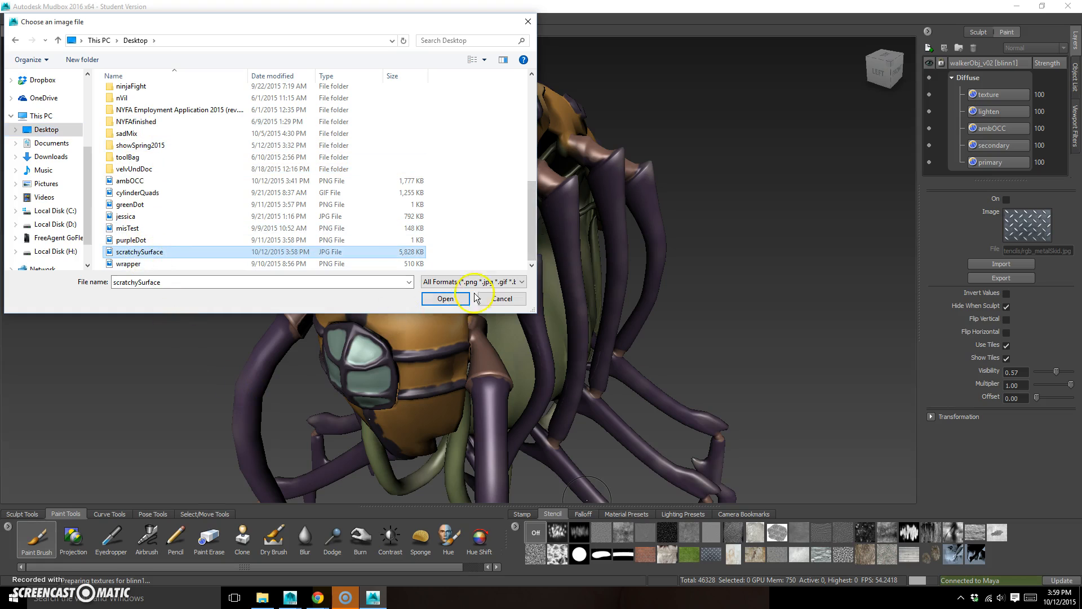
click(466, 298)
click(645, 379)
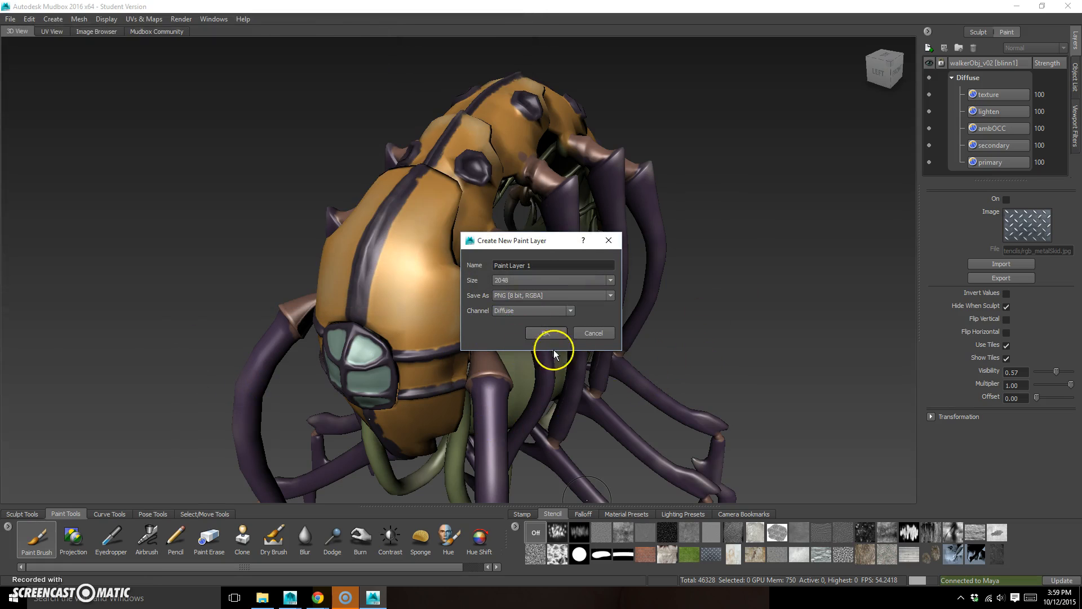
click(595, 333)
right_click(516, 528)
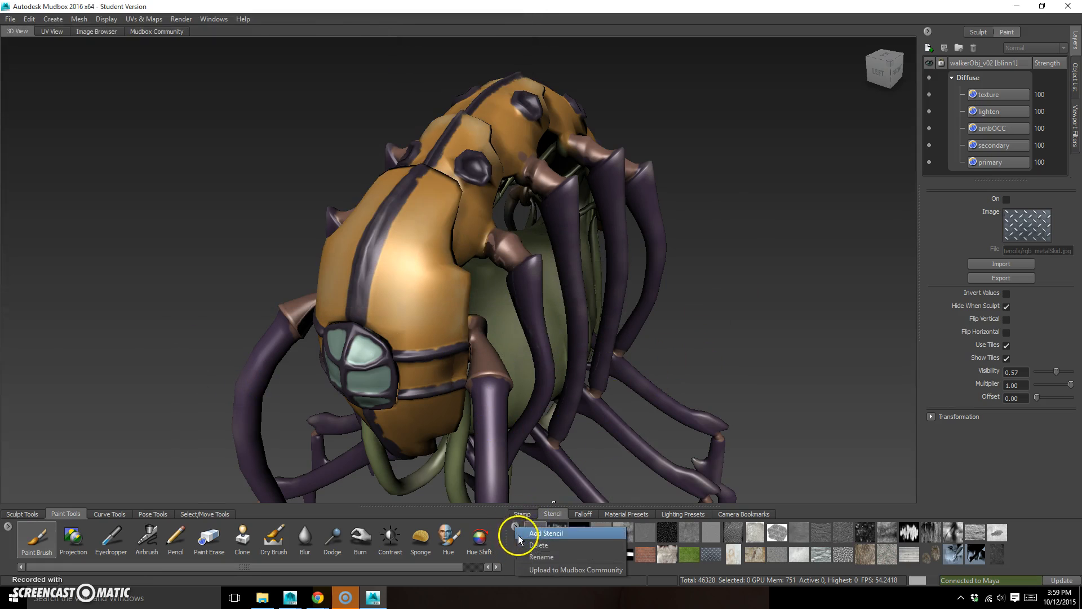
click(569, 533)
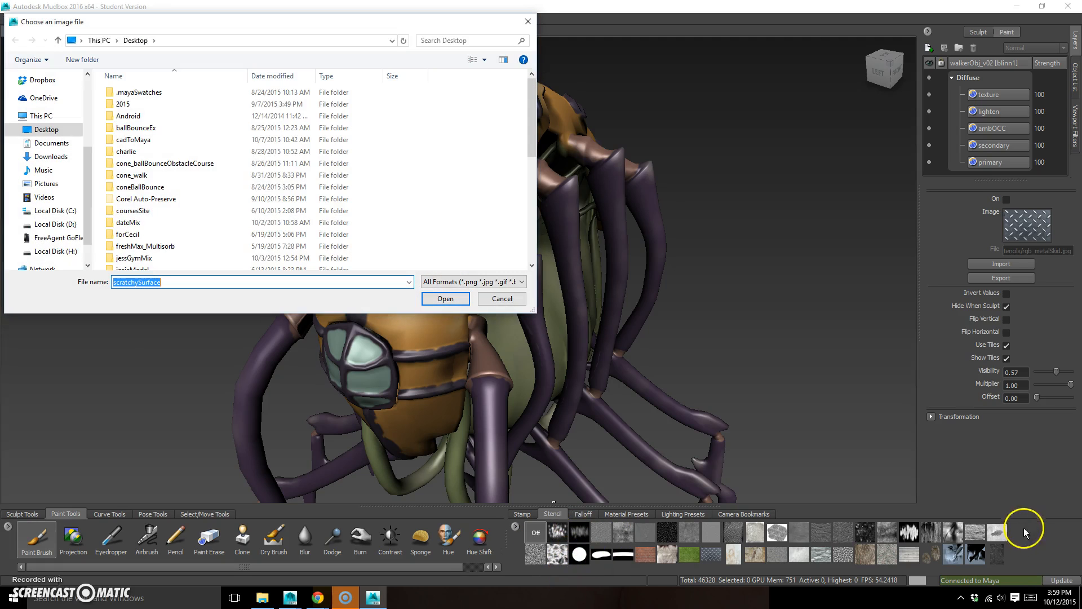
click(520, 299)
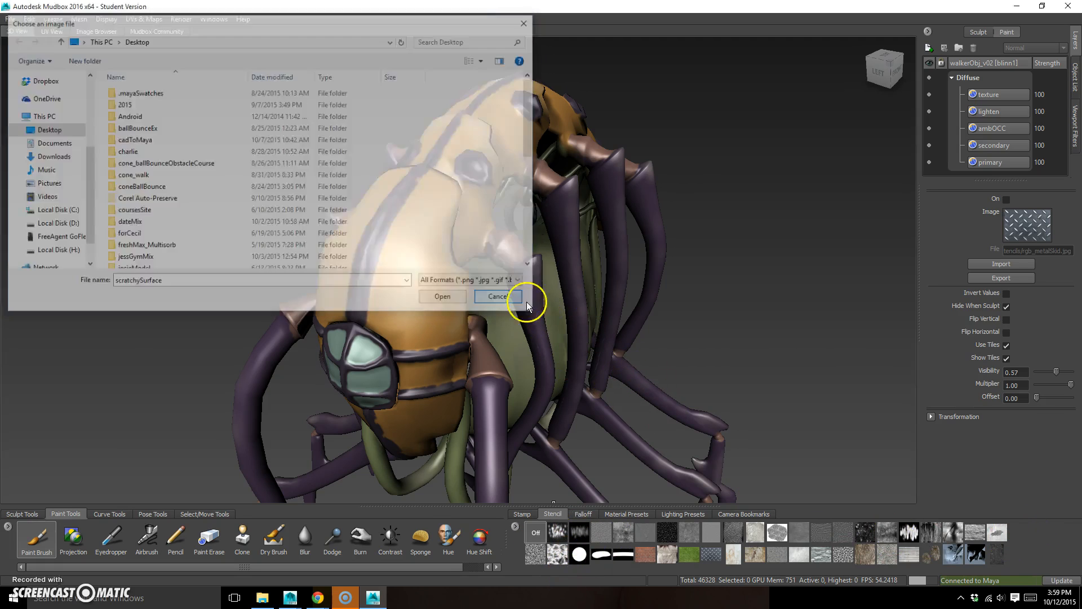
key(Escape)
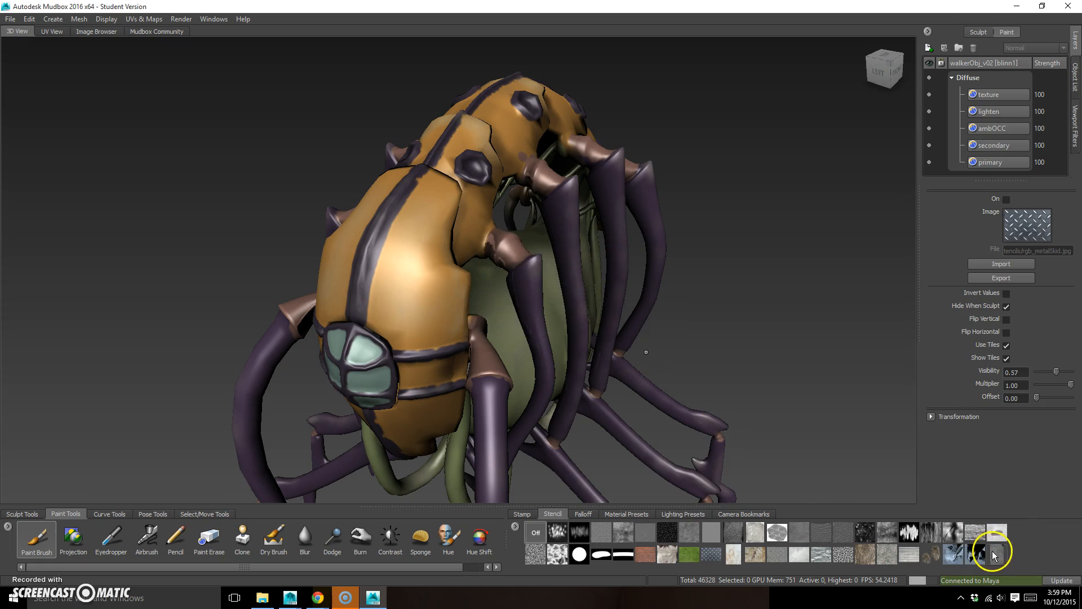
Activate the scratchySurface stencil and enlarge its tiled scratches over the creature's head
click(996, 558)
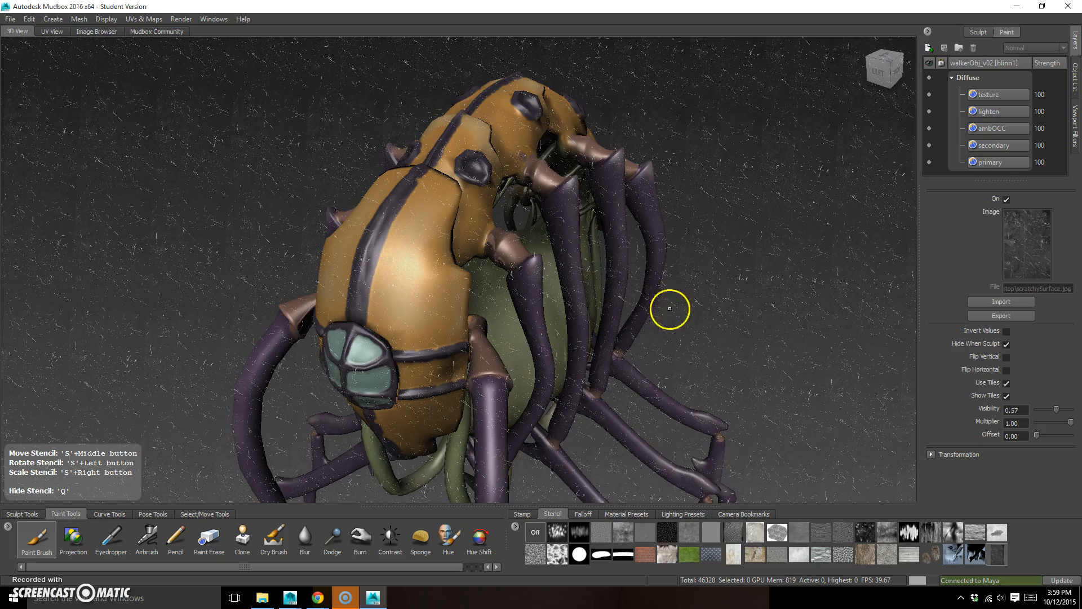
alt+drag(676, 331, 481, 319)
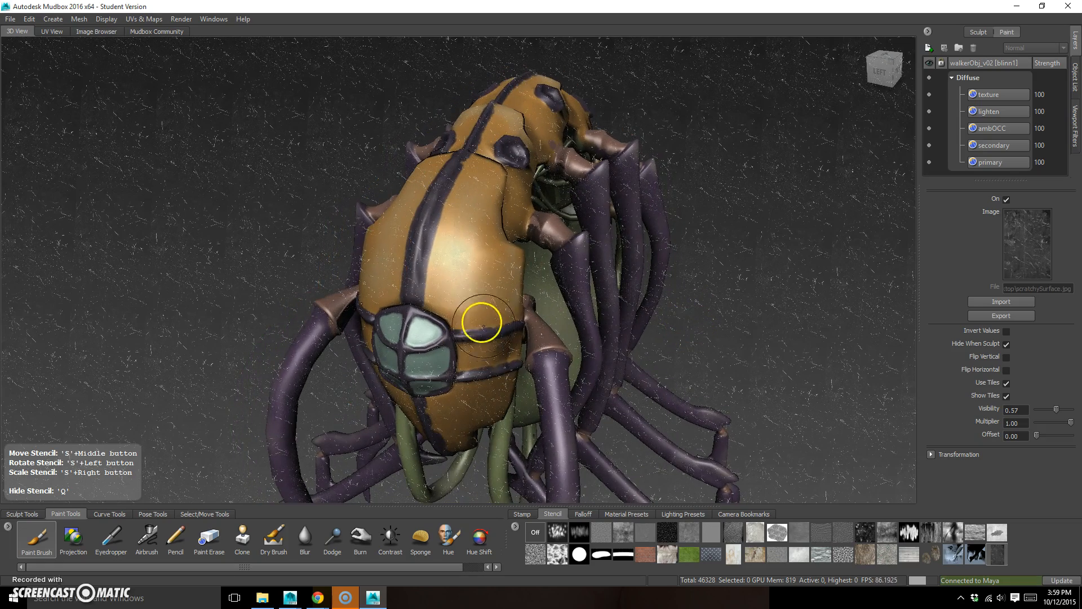
right_drag(455, 290, 625, 315)
click(476, 190)
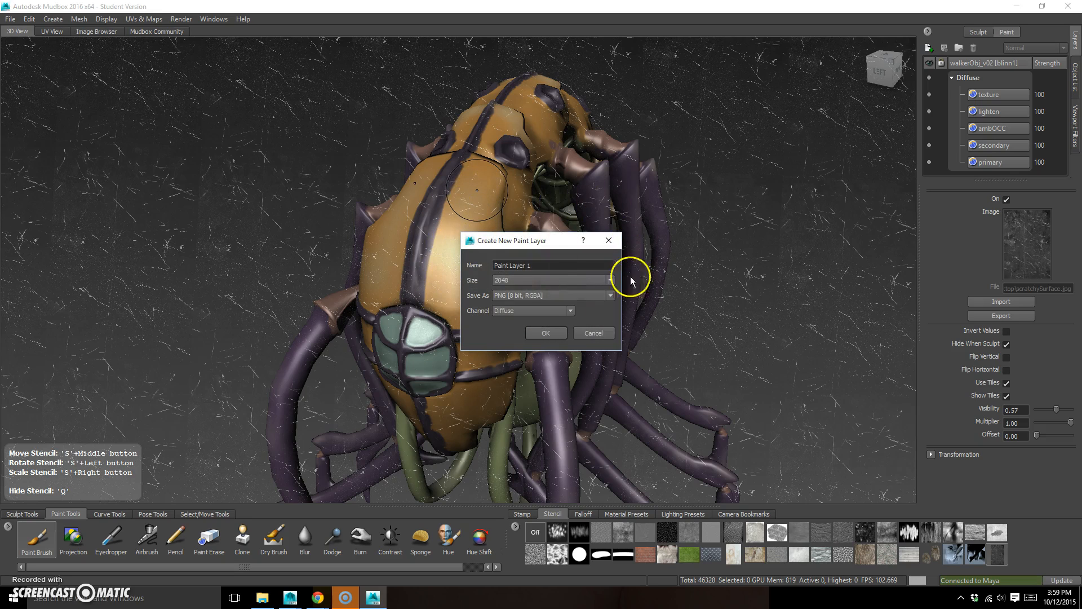
click(611, 336)
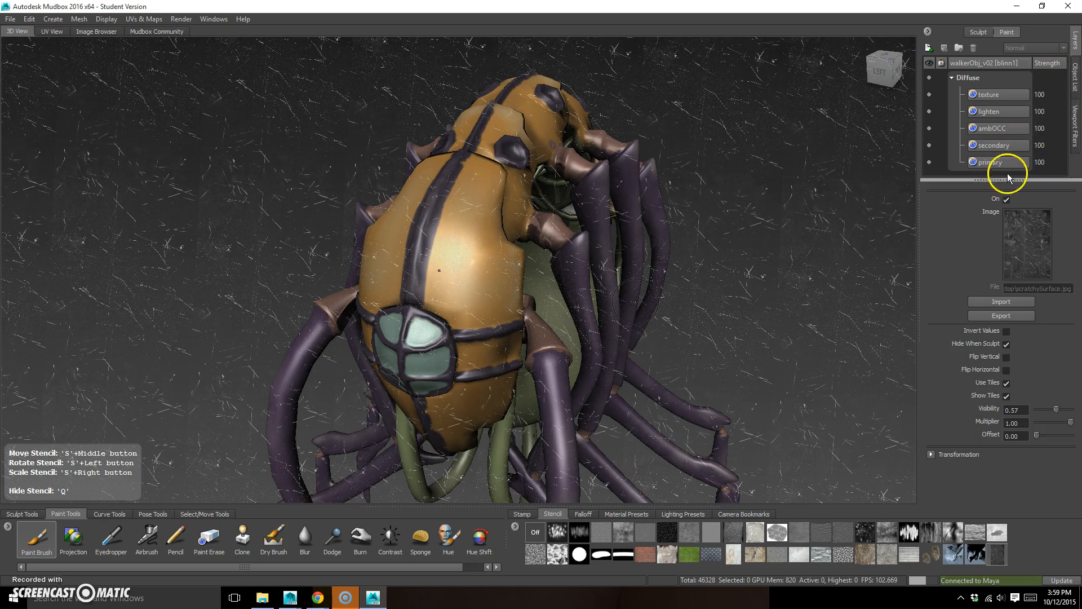
Create Paint Layer 1 in the Bump Map channel at size 2048 as PNG [8 bit, RGBA]
click(928, 49)
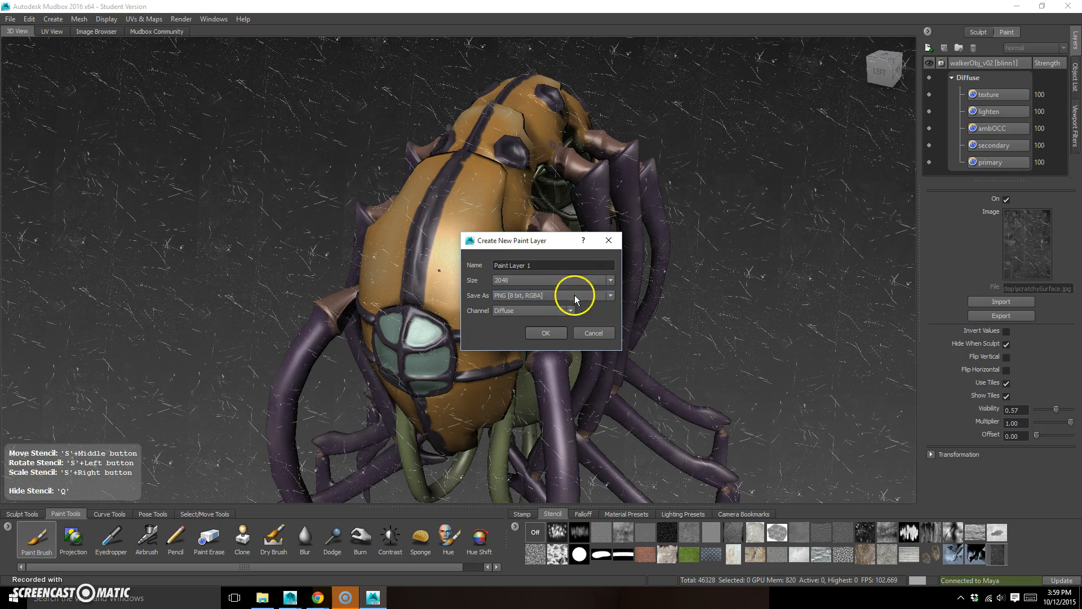
click(565, 310)
click(524, 369)
click(553, 332)
Try painting the scratch stencil as bump detail across the orange shell above the eyes, and undo the strokes
mouse_move(471, 213)
mouse_down()
mouse_move(446, 279)
mouse_move(475, 273)
mouse_move(500, 248)
mouse_move(479, 188)
mouse_move(456, 308)
mouse_up()
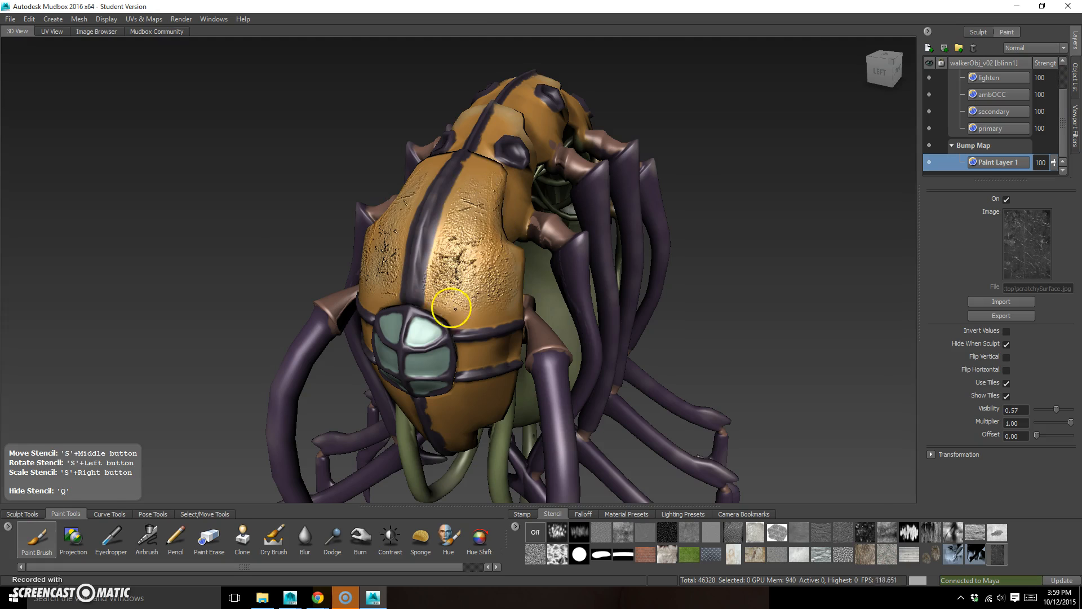
key(q)
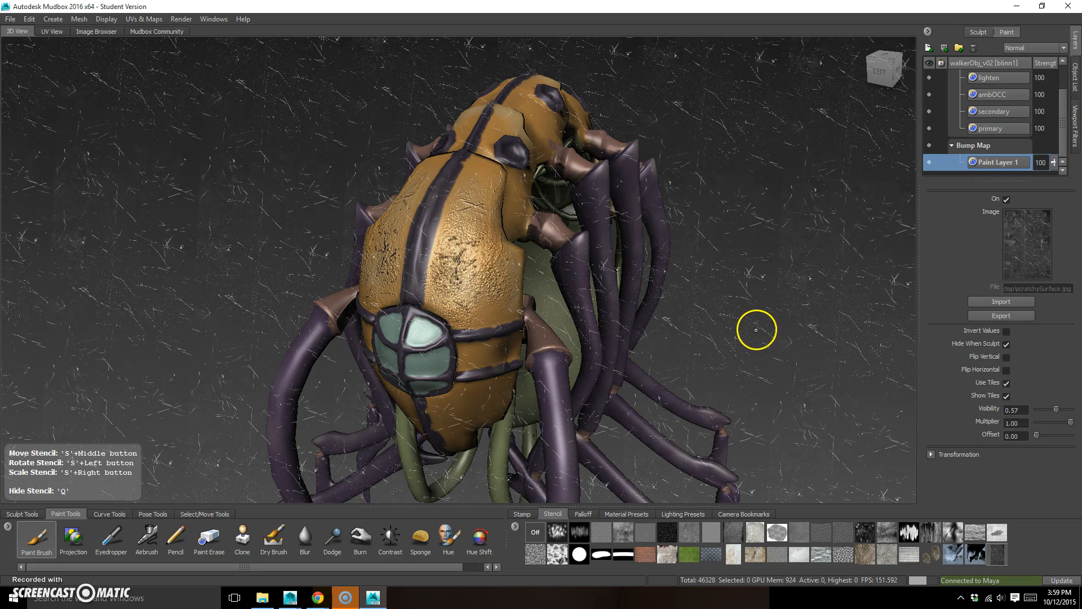
key(q)
mouse_move(736, 349)
alt+mouse_down()
mouse_move(722, 331)
mouse_move(719, 346)
mouse_move(730, 337)
alt+mouse_up()
alt+middle_drag(390, 349, 462, 322)
mouse_move(462, 322)
alt+right_down()
mouse_move(556, 319)
mouse_move(594, 295)
alt+right_up()
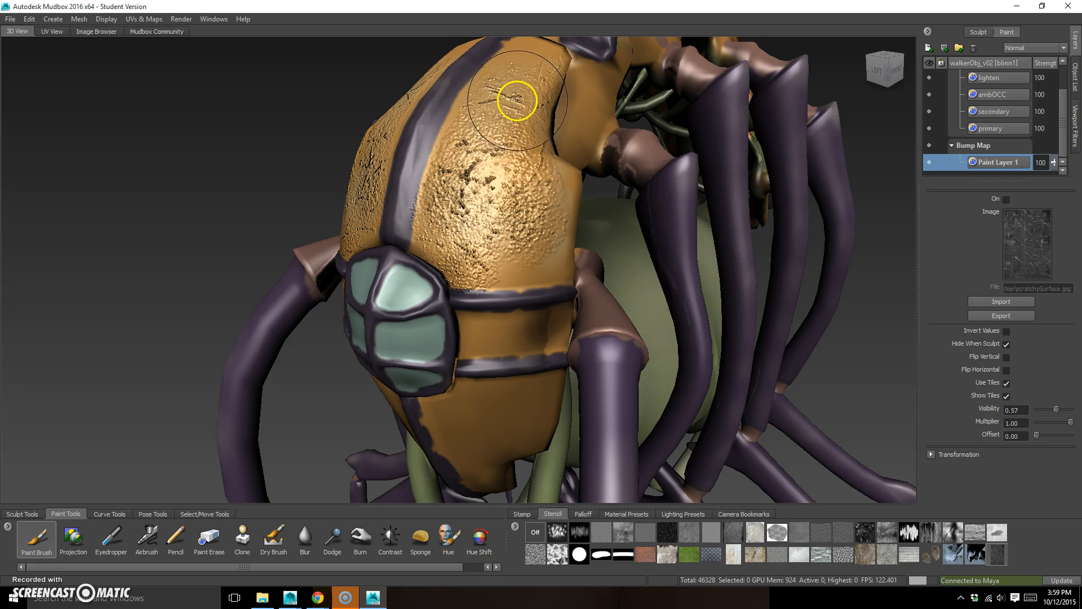
key(ctrl+z)
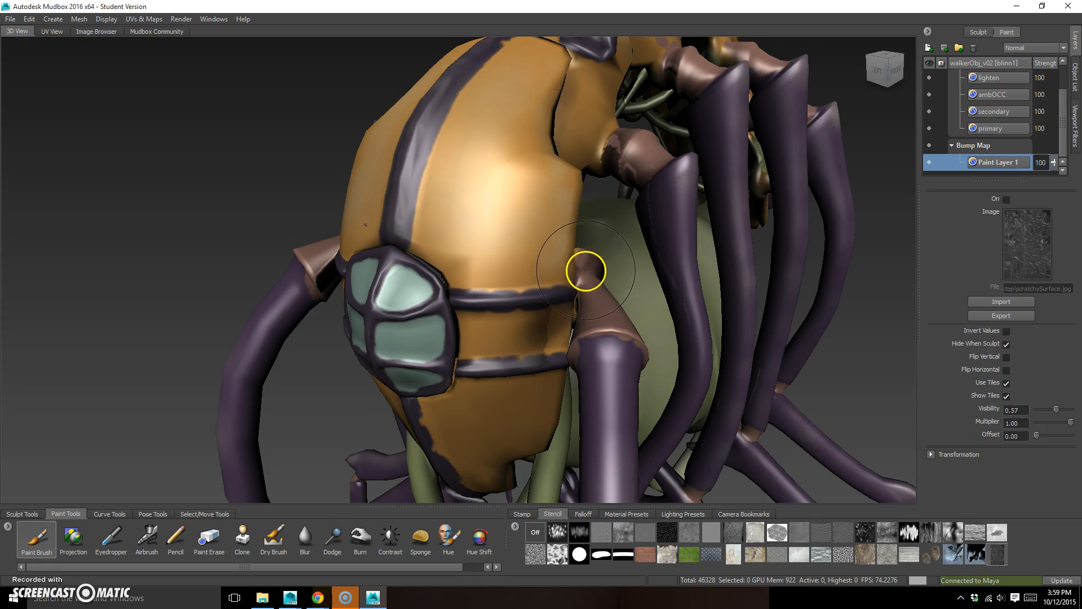
Turn the scratchySurface stencil on again and try new bump strokes on the orange shell
click(993, 555)
mouse_move(484, 218)
mouse_down()
mouse_move(495, 204)
mouse_move(446, 197)
mouse_up()
mouse_move(507, 182)
mouse_down()
mouse_move(551, 225)
mouse_move(543, 244)
mouse_move(601, 251)
mouse_move(543, 270)
mouse_up()
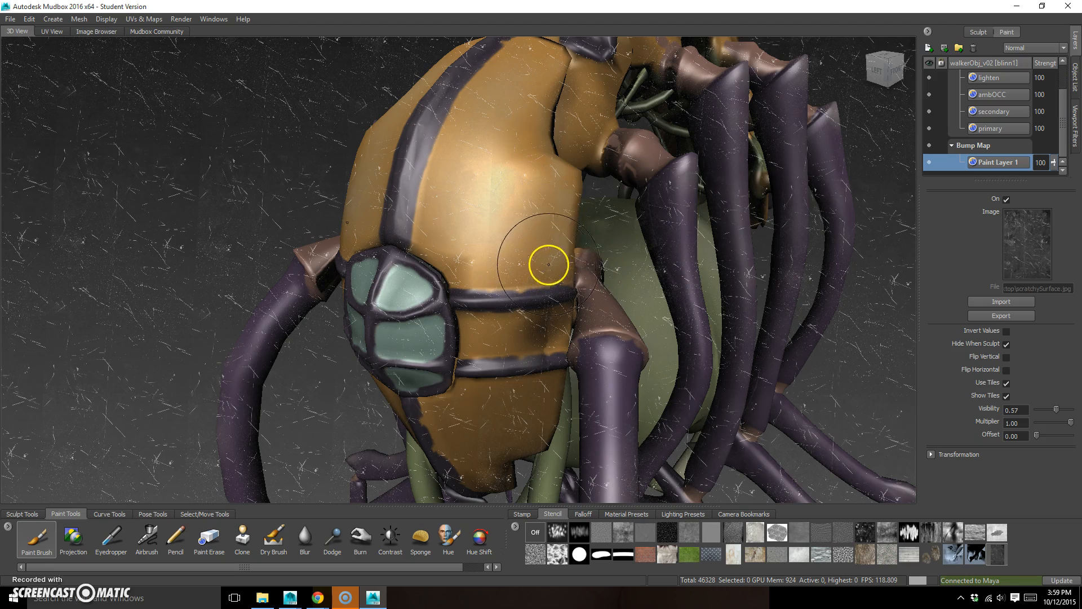
Set the Paint Brush color to black
click(36, 537)
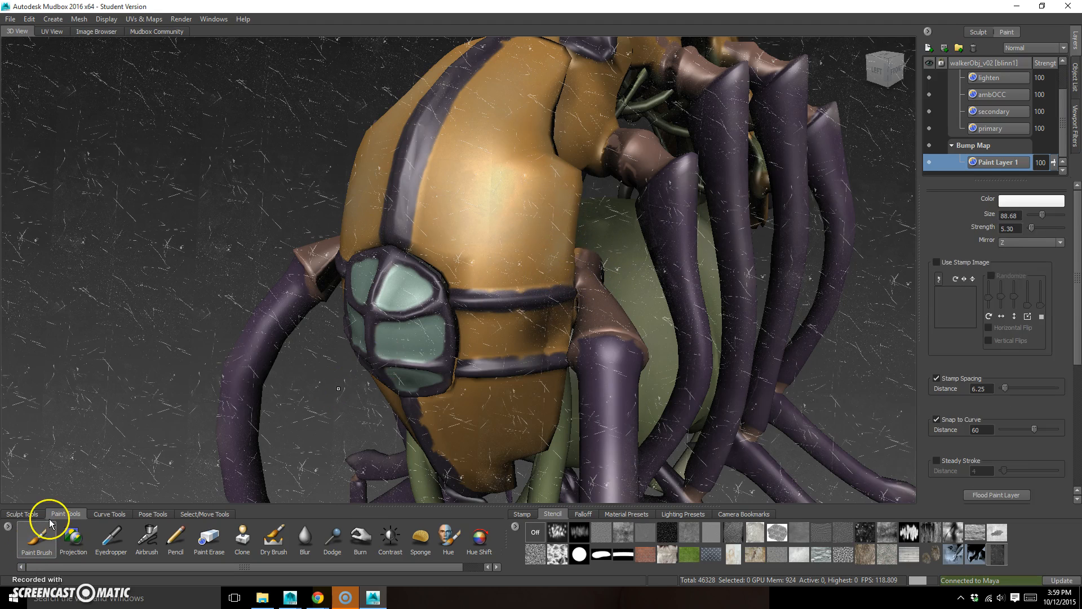
click(1031, 201)
drag(124, 323, 148, 296)
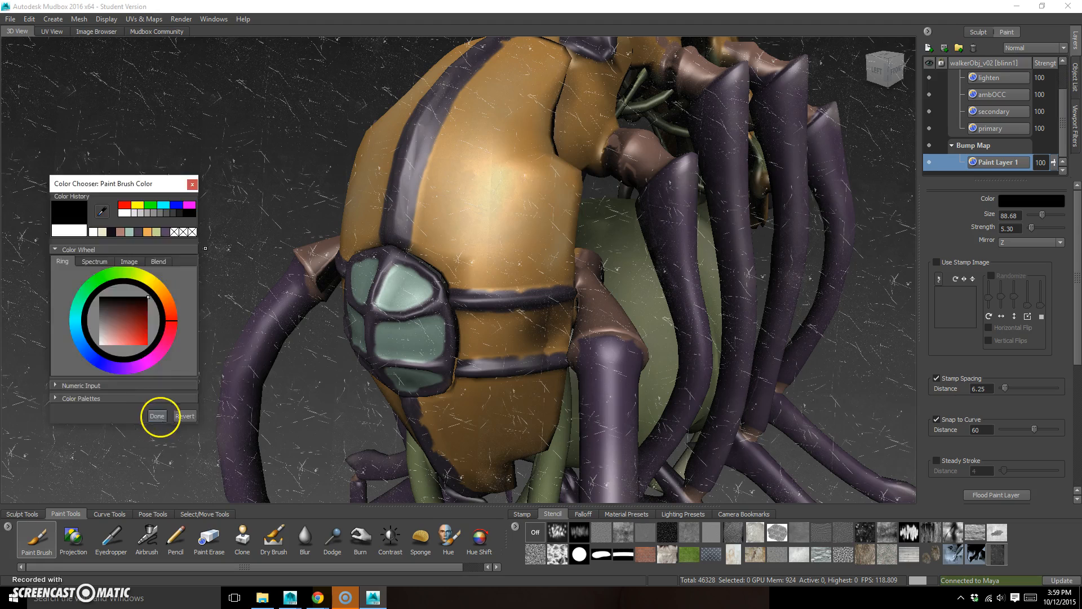
click(156, 416)
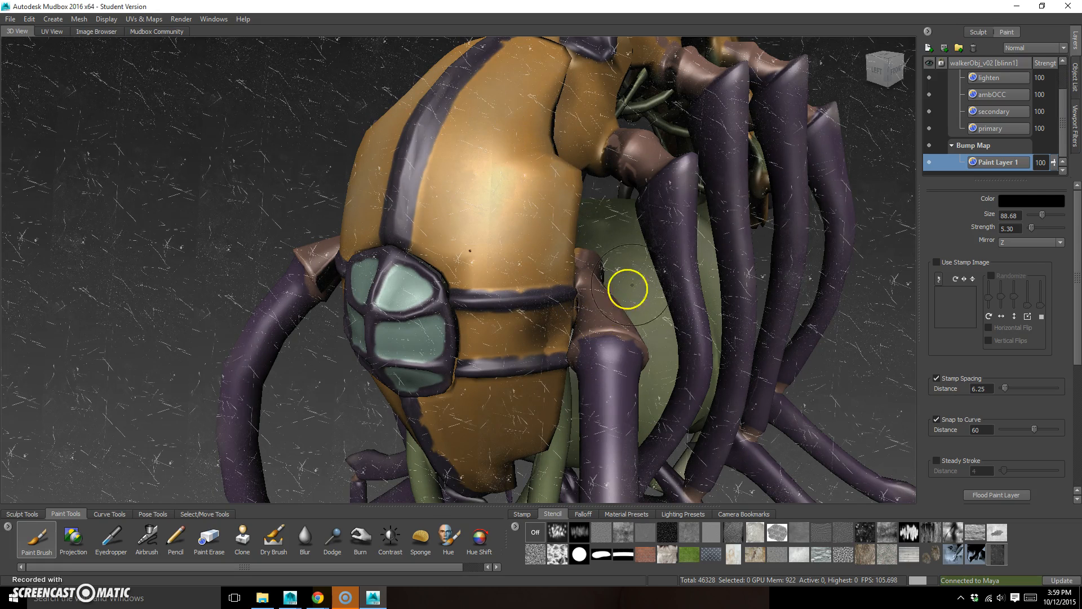
Set the Paint Brush color back to white
click(1024, 199)
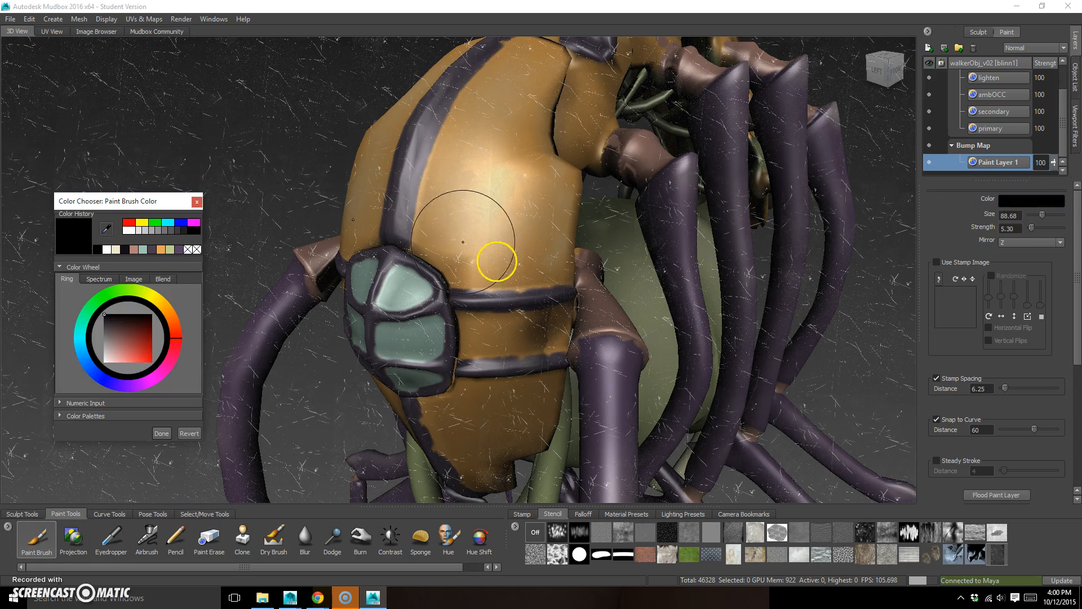
mouse_move(118, 337)
mouse_down()
mouse_move(103, 356)
mouse_move(139, 376)
mouse_up()
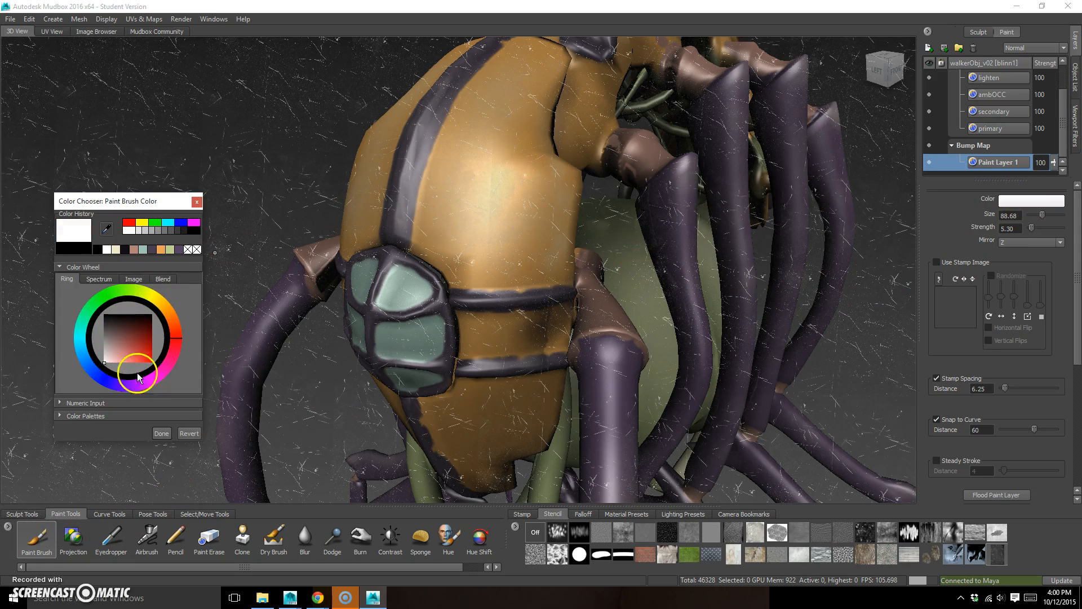
click(161, 433)
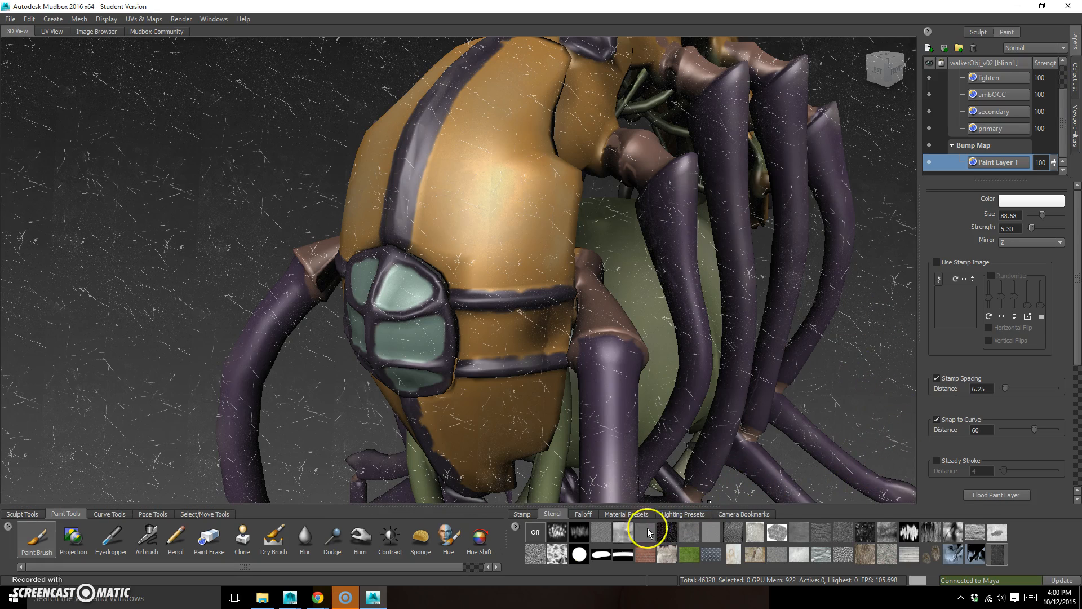
Show the scratchySurface stencil's settings and turn on Invert Values
click(996, 558)
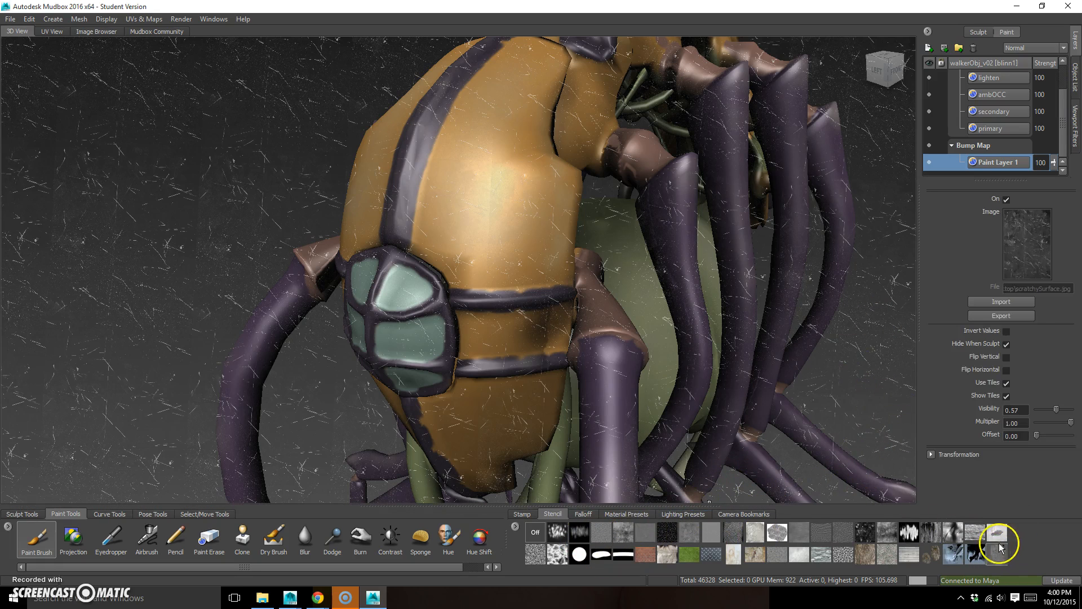
click(1005, 332)
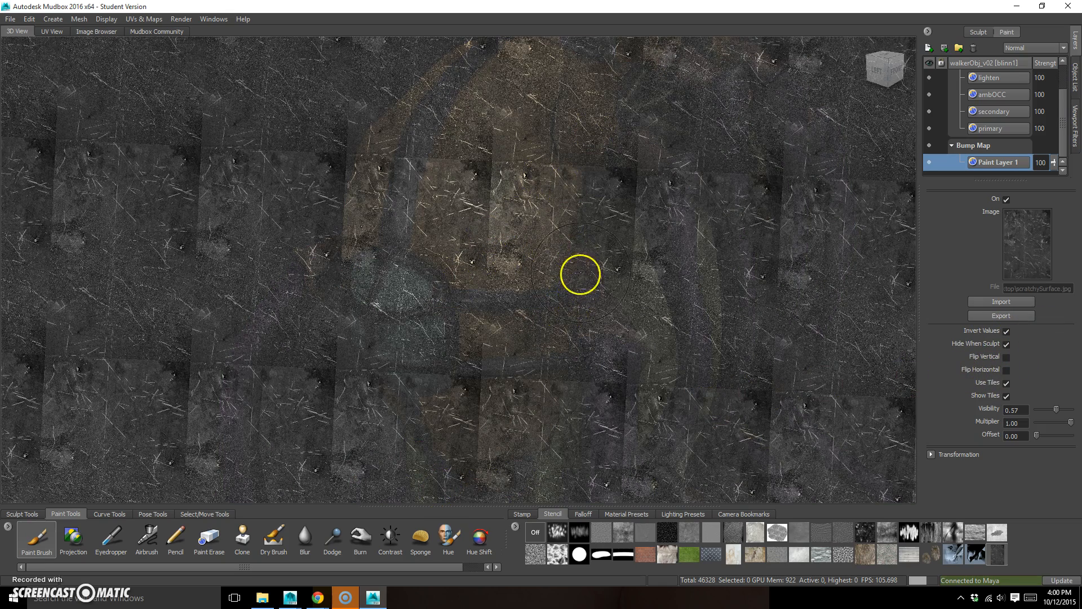
Check the orange shell without the stencil overlay and raise the scratchySurface stencil's Visibility to 1.00
key(q)
mouse_move(570, 305)
mouse_down()
mouse_move(476, 239)
mouse_move(450, 198)
mouse_move(540, 191)
mouse_move(503, 181)
mouse_up()
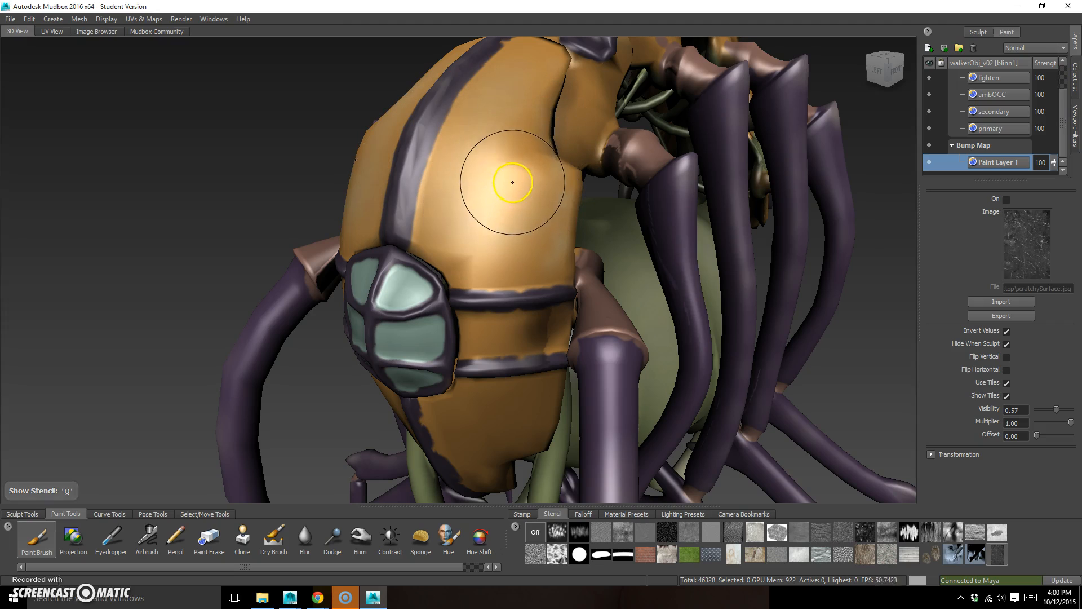
key(q)
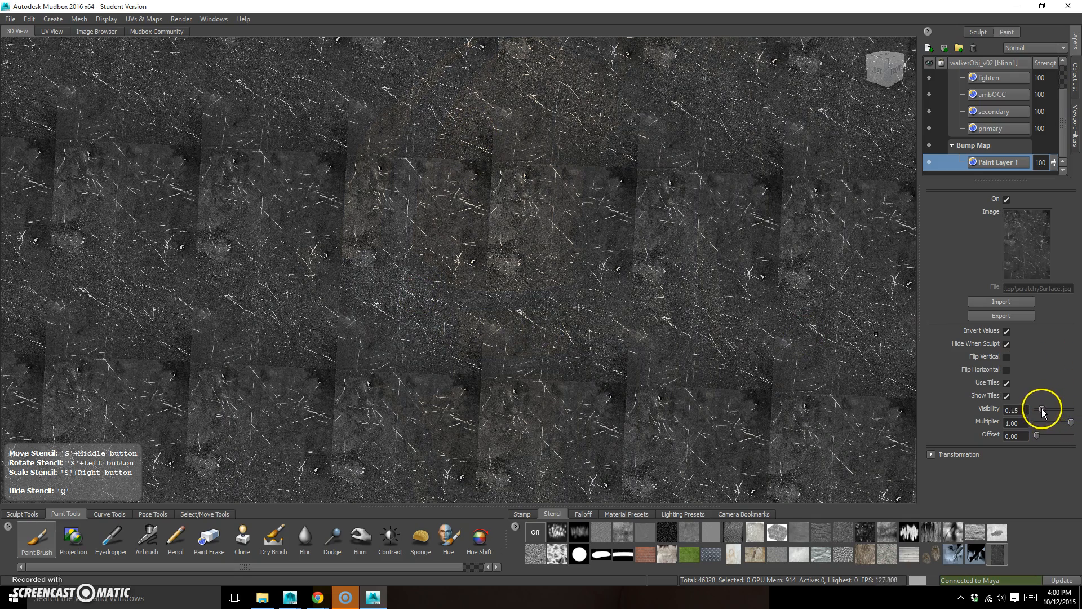
drag(1041, 409, 1072, 413)
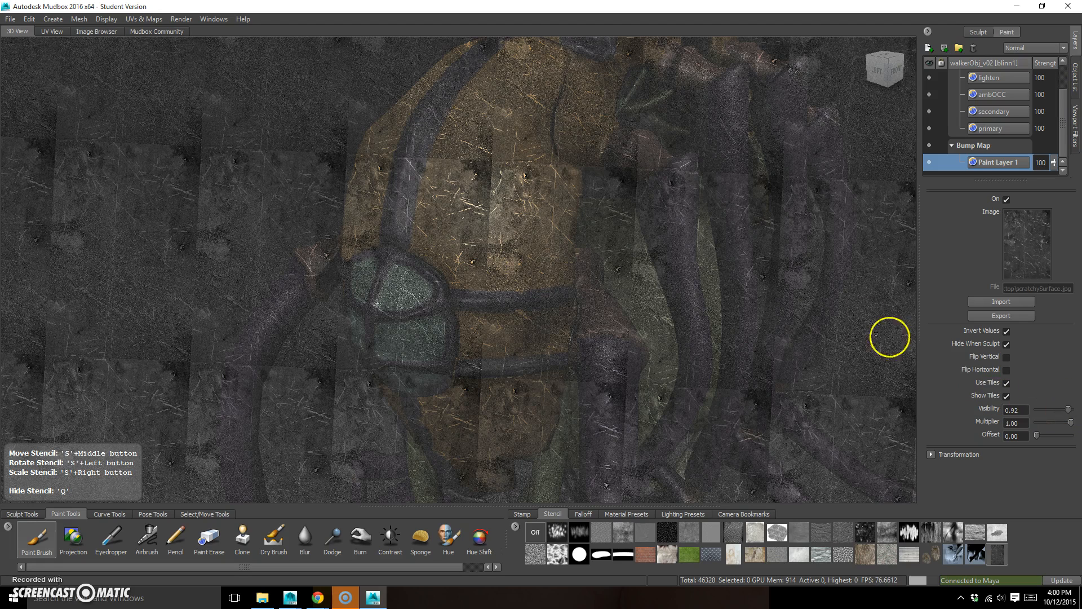
Paint the scratch bump over the orange shell with the stencil Multiplier at 0.36 and the Paint Brush Strength at 2.89
mouse_move(473, 193)
mouse_down()
mouse_move(442, 188)
mouse_move(442, 201)
mouse_move(472, 149)
mouse_move(510, 214)
mouse_move(543, 242)
mouse_move(500, 116)
mouse_move(522, 282)
mouse_up()
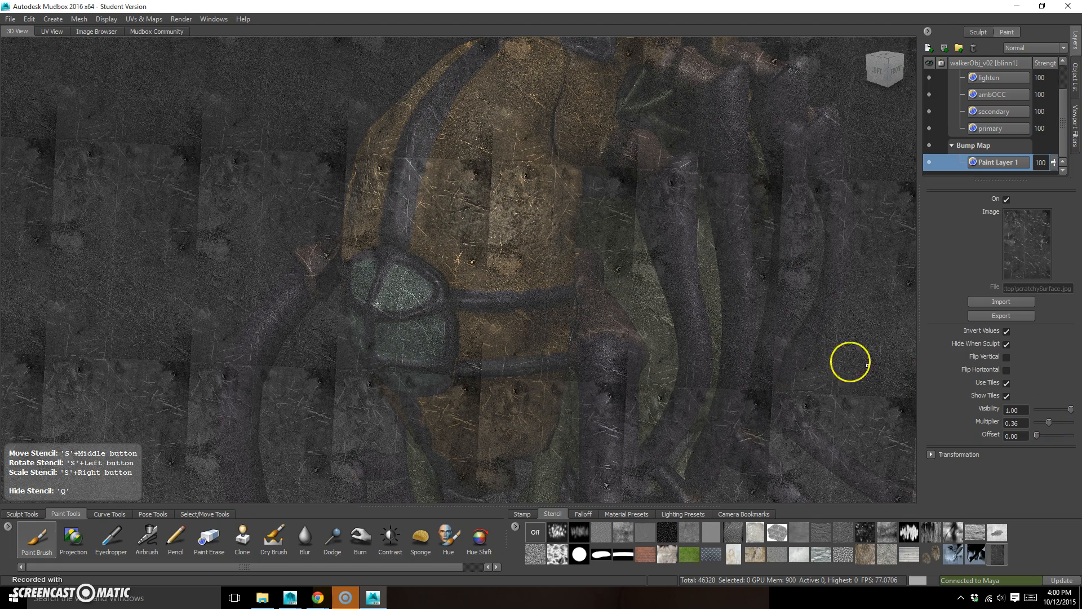
key(ctrl+z)
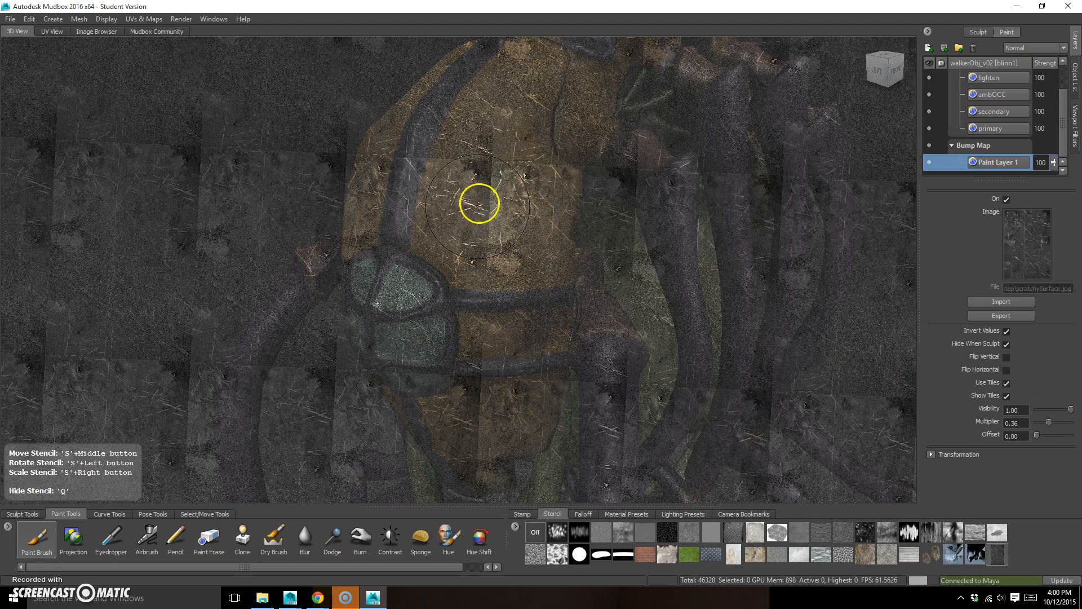
click(37, 537)
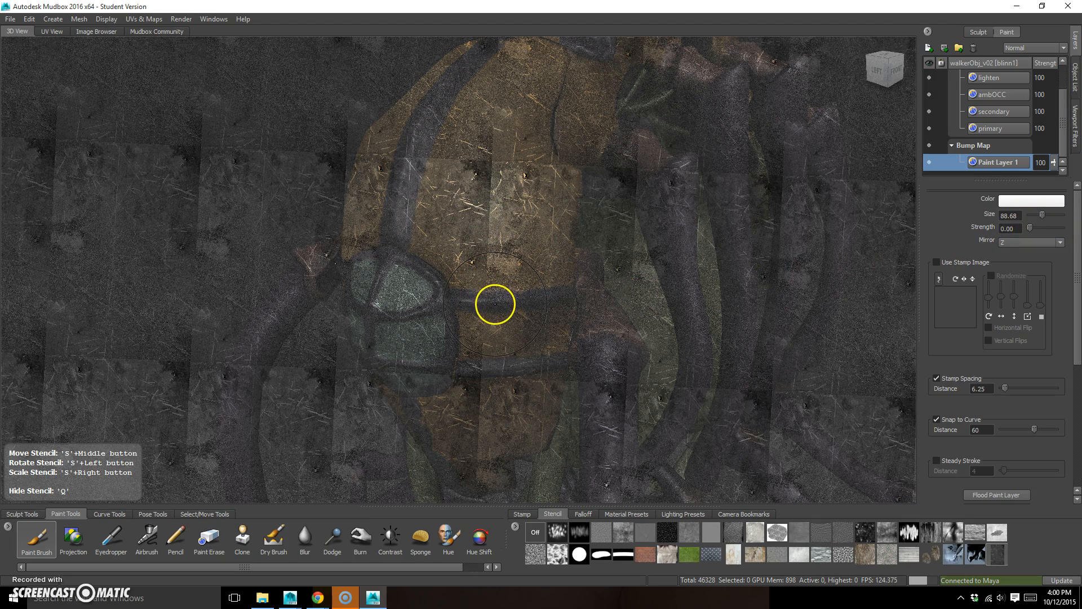
mouse_move(496, 302)
mouse_down()
mouse_move(503, 325)
mouse_move(515, 232)
mouse_move(526, 246)
mouse_move(493, 187)
mouse_move(531, 70)
mouse_move(505, 58)
mouse_move(437, 235)
mouse_move(540, 267)
mouse_move(441, 244)
mouse_up()
key(q)
key(q)
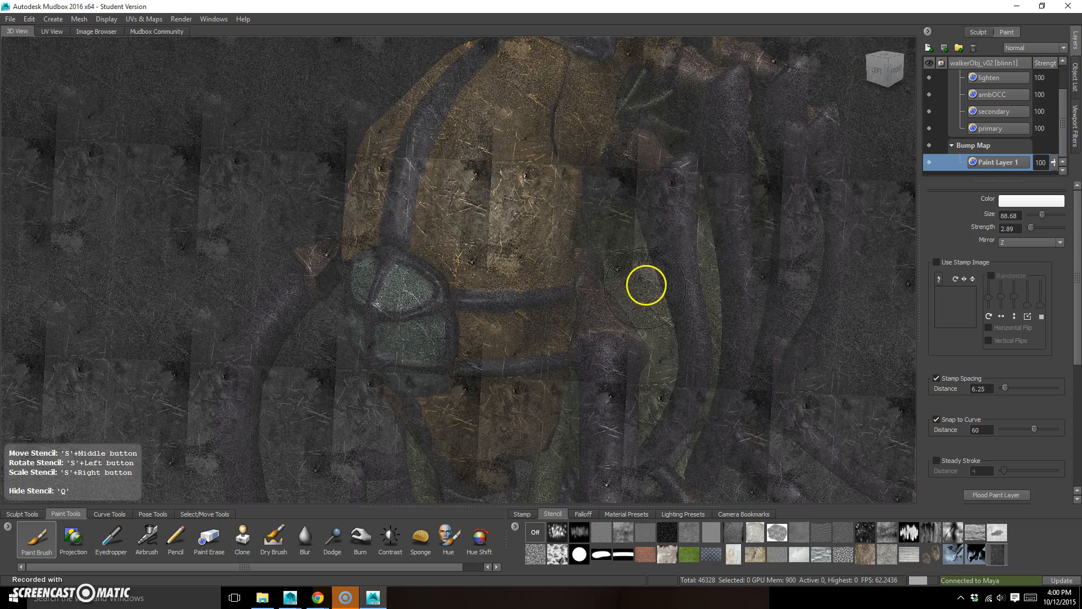
key(q)
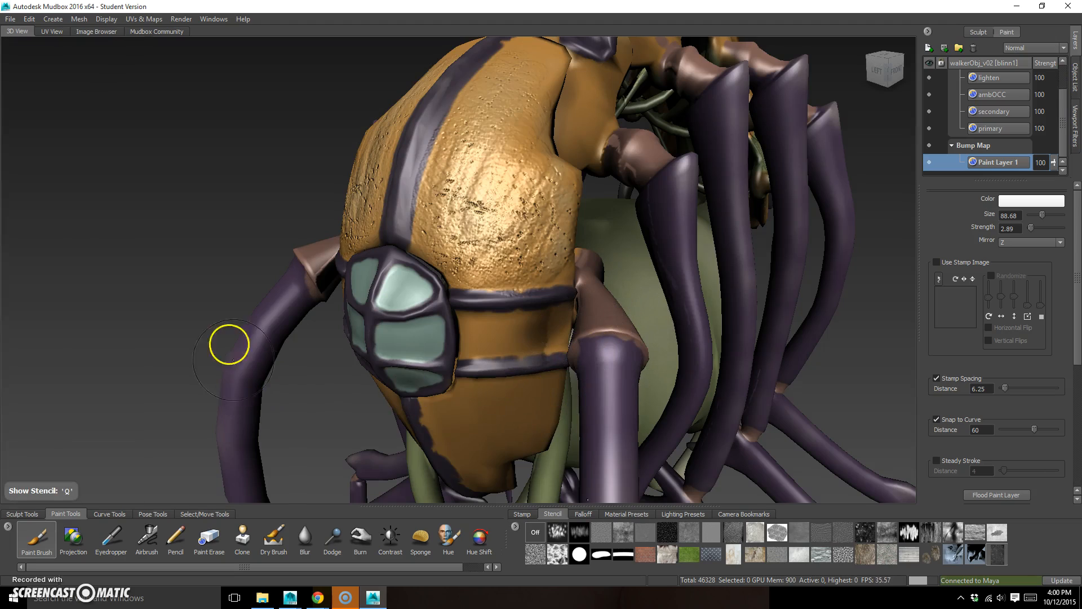
Choose the round cracked-vein stamp image for the Paint Brush and enlarge the brush size to 253
alt+drag(228, 343, 220, 293)
mouse_move(604, 259)
alt+mouse_down()
mouse_move(516, 217)
mouse_move(513, 176)
mouse_move(473, 213)
alt+mouse_up()
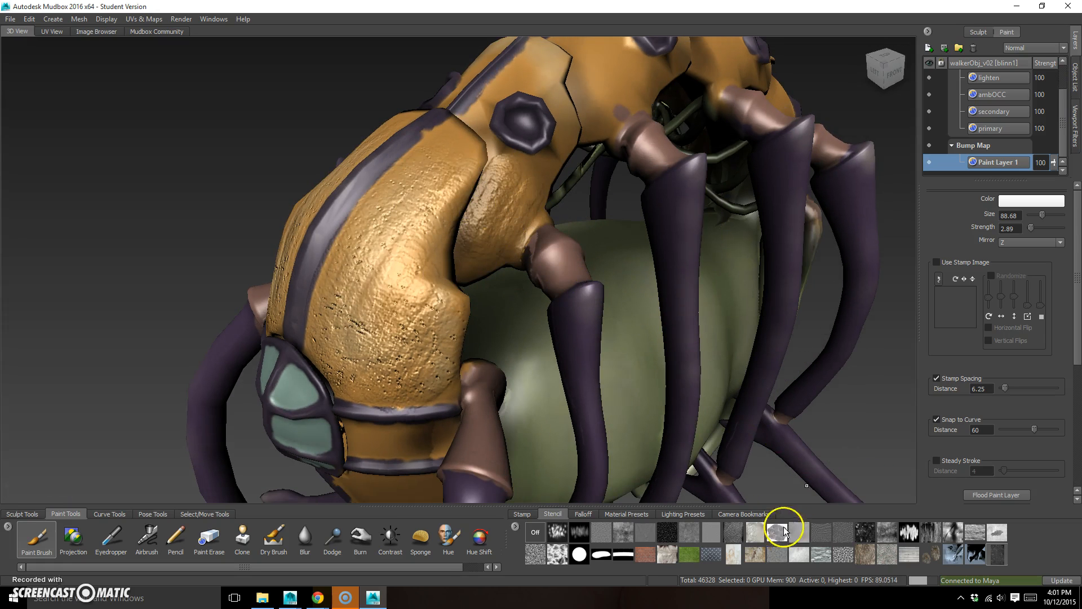
alt+right_drag(714, 329, 456, 333)
alt+drag(456, 333, 446, 331)
alt+right_drag(462, 355, 574, 378)
alt+middle_drag(574, 378, 589, 373)
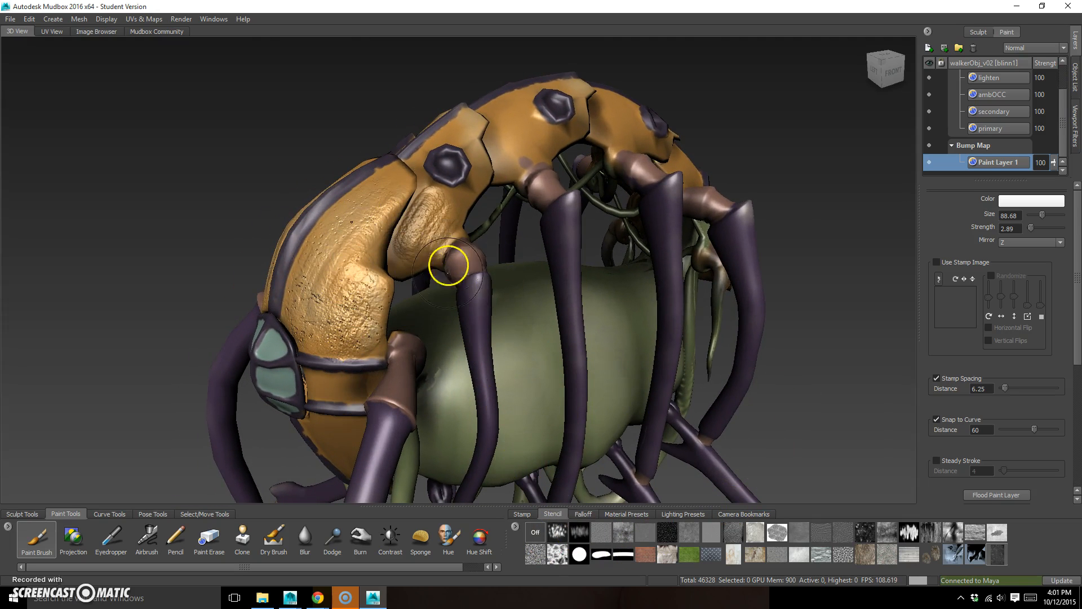
click(527, 513)
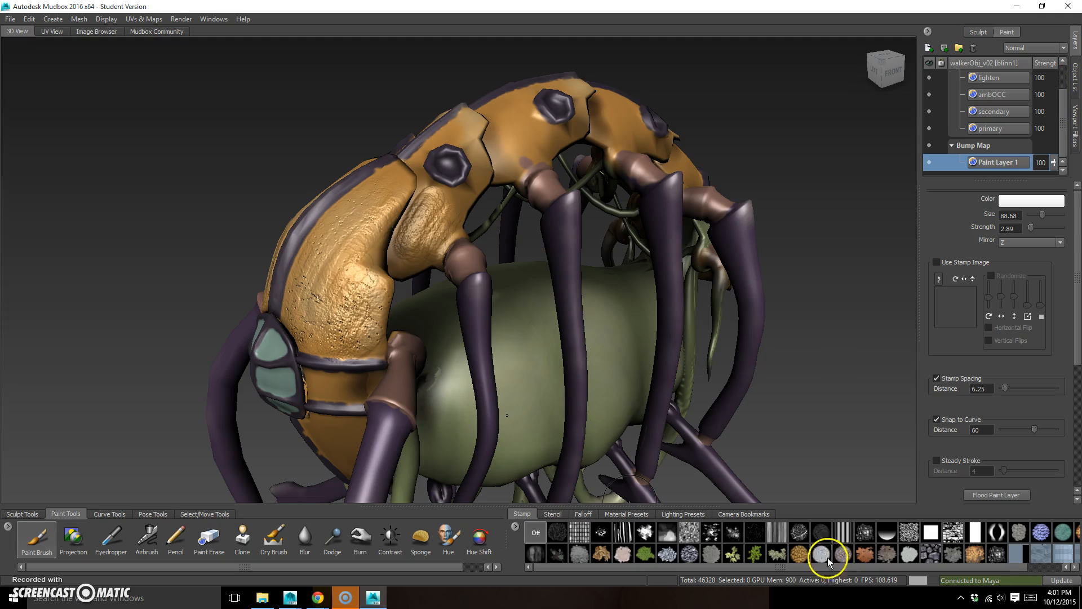
click(800, 533)
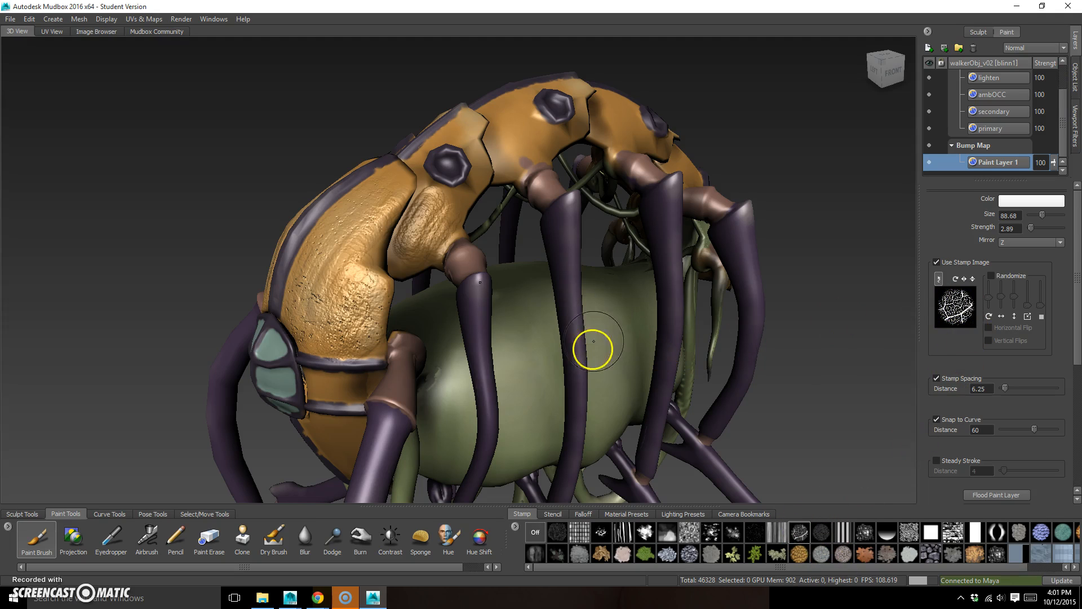
alt+drag(781, 425, 530, 333)
key(bracketright)
key(bracketright)
key(bracketright)
key(bracketright)
key(bracketright)
key(bracketright)
key(bracketright)
key(bracketright)
key(bracketright)
key(bracketright)
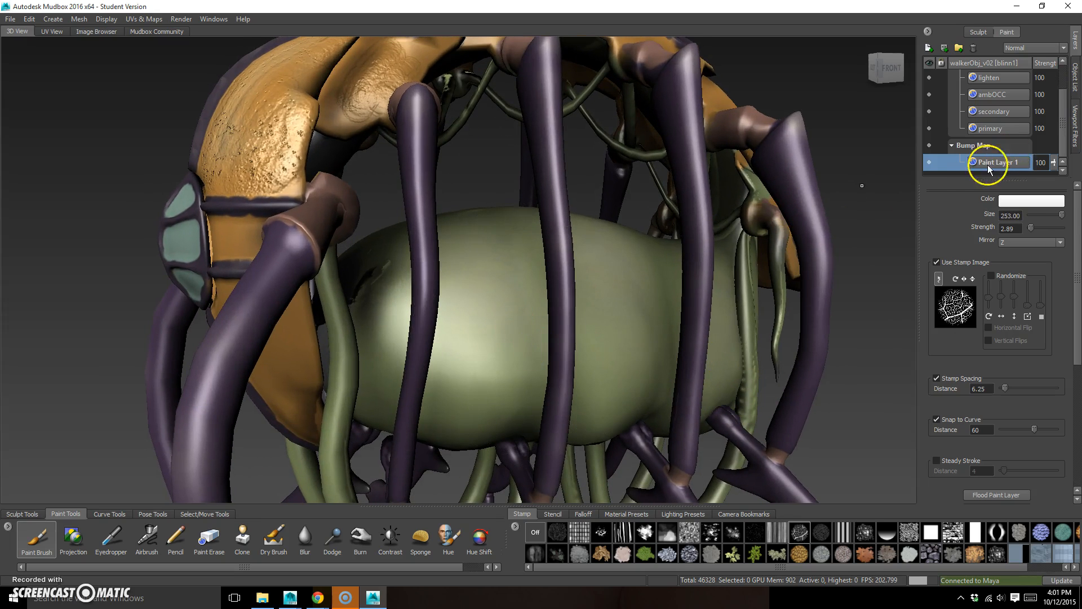
Try a bump stroke with the cracked stamp down the green abdomen and undo it
mouse_move(496, 263)
mouse_down()
mouse_move(463, 399)
mouse_move(546, 350)
mouse_move(517, 360)
mouse_move(490, 301)
mouse_move(459, 411)
mouse_up()
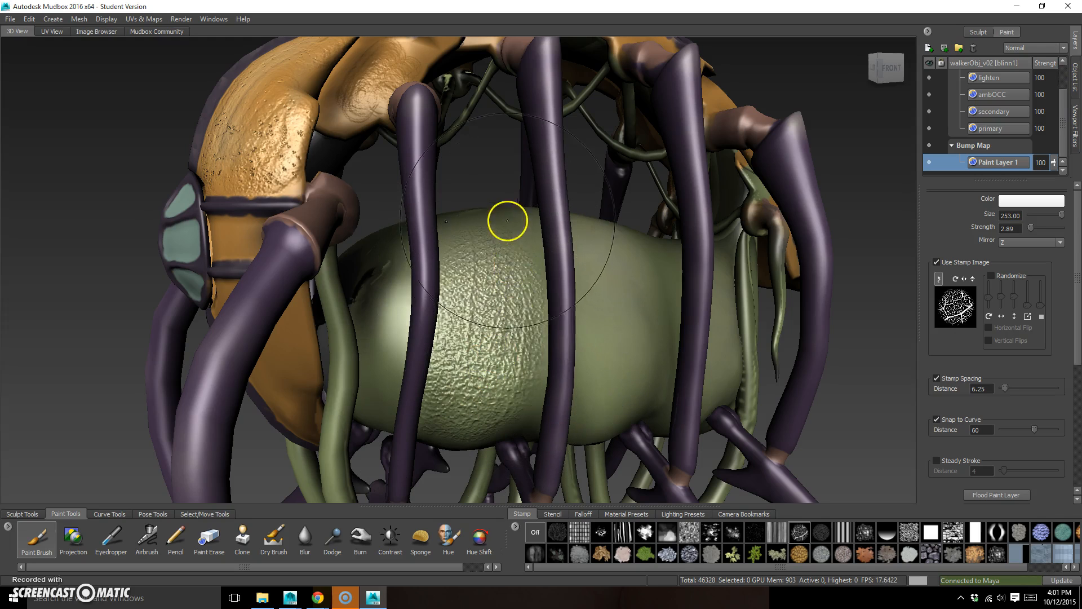
key(ctrl+z)
Turn on Randomize for the stamp image and try a stroke on the abdomen
key(ctrl+z)
click(991, 276)
drag(616, 297, 598, 400)
key(ctrl+z)
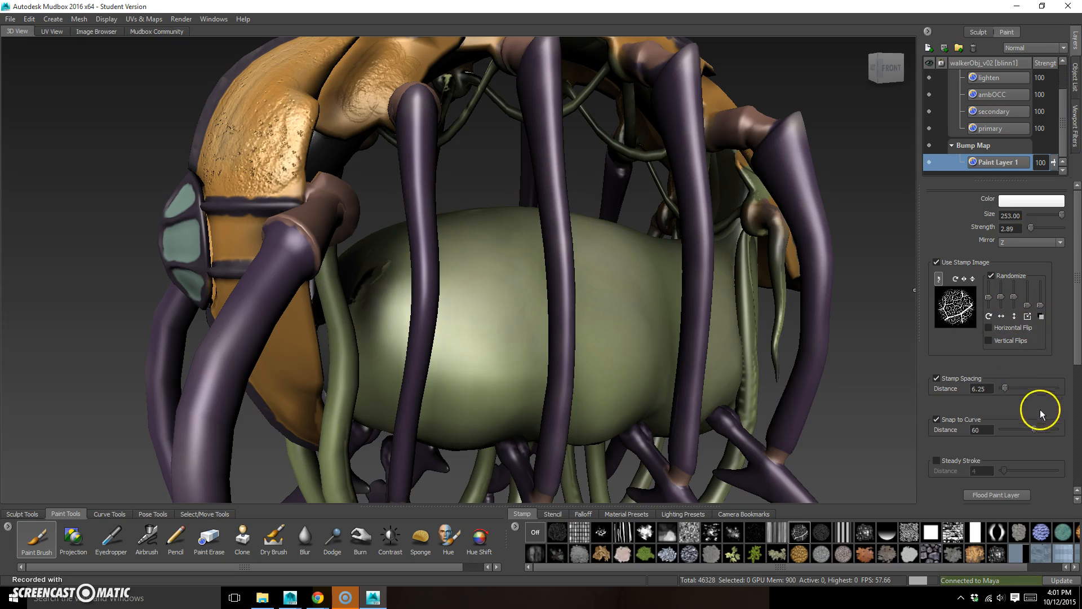
Set the Stamp Spacing distance to 76 and the brush size to 166, and cover the green abdomen with the cracked bump
drag(1004, 386, 1042, 388)
key(b)
mouse_move(499, 261)
mouse_down()
mouse_move(472, 360)
mouse_move(478, 278)
mouse_move(536, 259)
mouse_move(541, 309)
mouse_move(652, 357)
mouse_move(590, 239)
mouse_move(614, 326)
mouse_move(583, 415)
mouse_move(609, 230)
mouse_move(633, 401)
mouse_up()
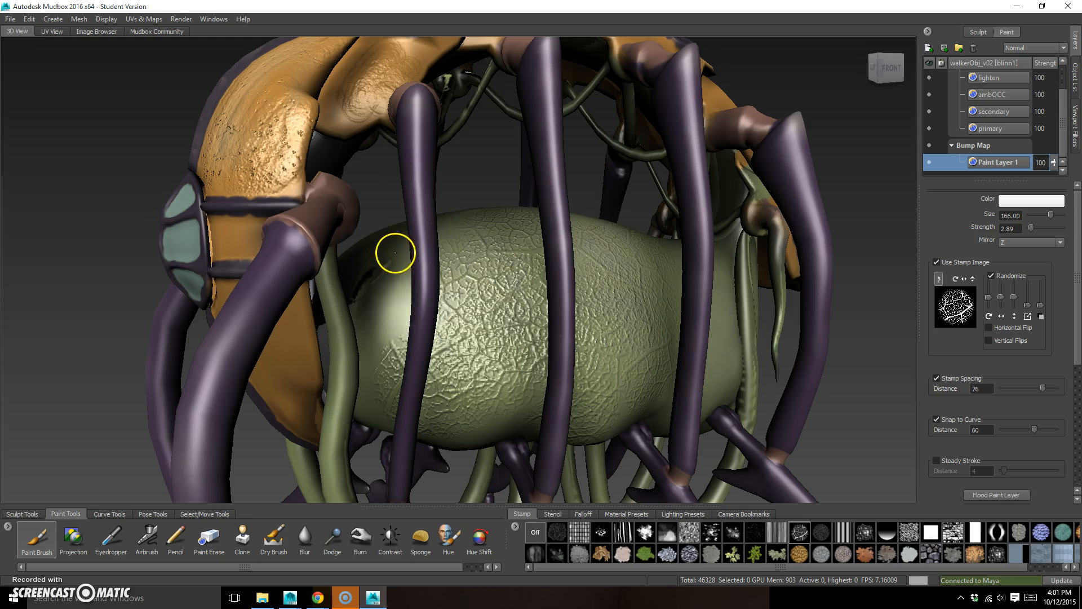
drag(383, 298, 374, 391)
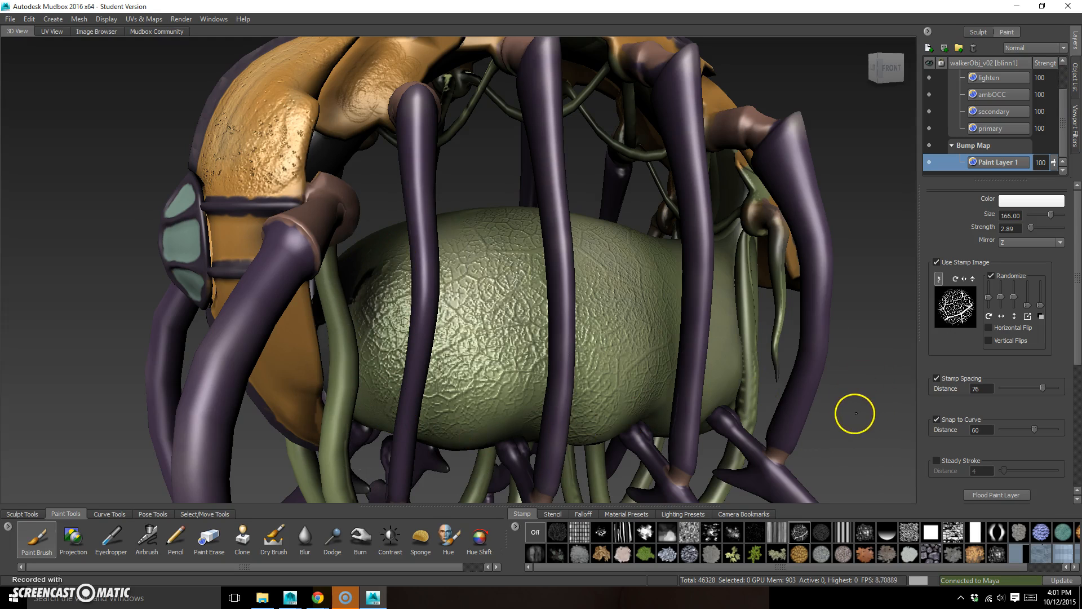
mouse_move(839, 400)
alt+mouse_down()
mouse_move(828, 425)
mouse_move(642, 330)
alt+mouse_up()
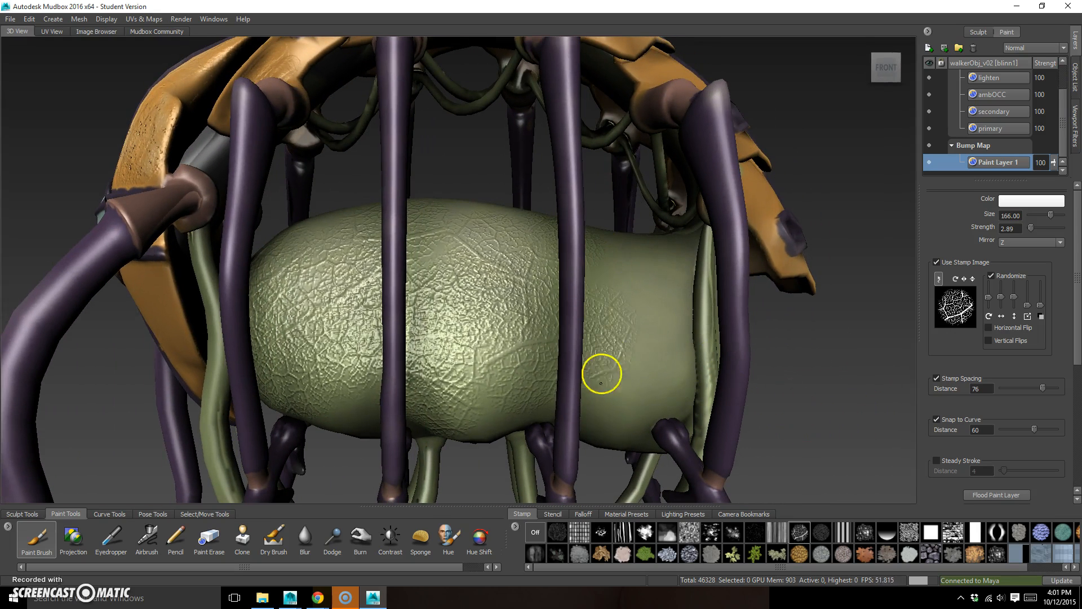
mouse_move(614, 273)
alt+mouse_down()
mouse_move(821, 425)
mouse_move(710, 386)
mouse_move(650, 413)
mouse_move(831, 403)
mouse_move(969, 449)
mouse_move(700, 372)
mouse_move(684, 403)
mouse_move(582, 381)
mouse_move(727, 386)
mouse_move(711, 375)
alt+mouse_up()
Select the texture layer under Diffuse and turn off both the stencil and the stamp image
drag(1064, 129, 1066, 113)
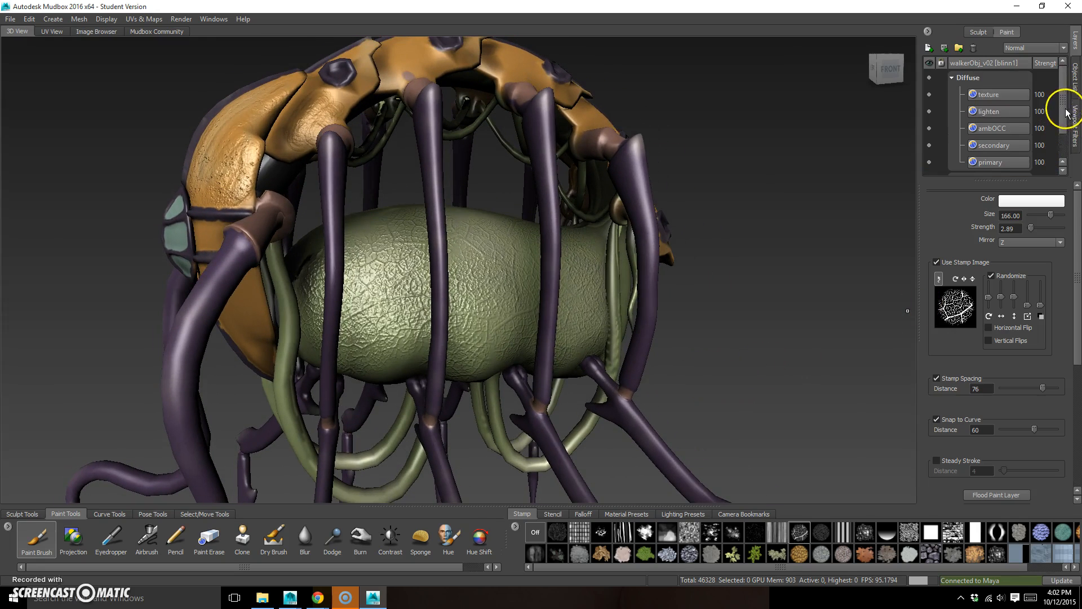
click(1005, 97)
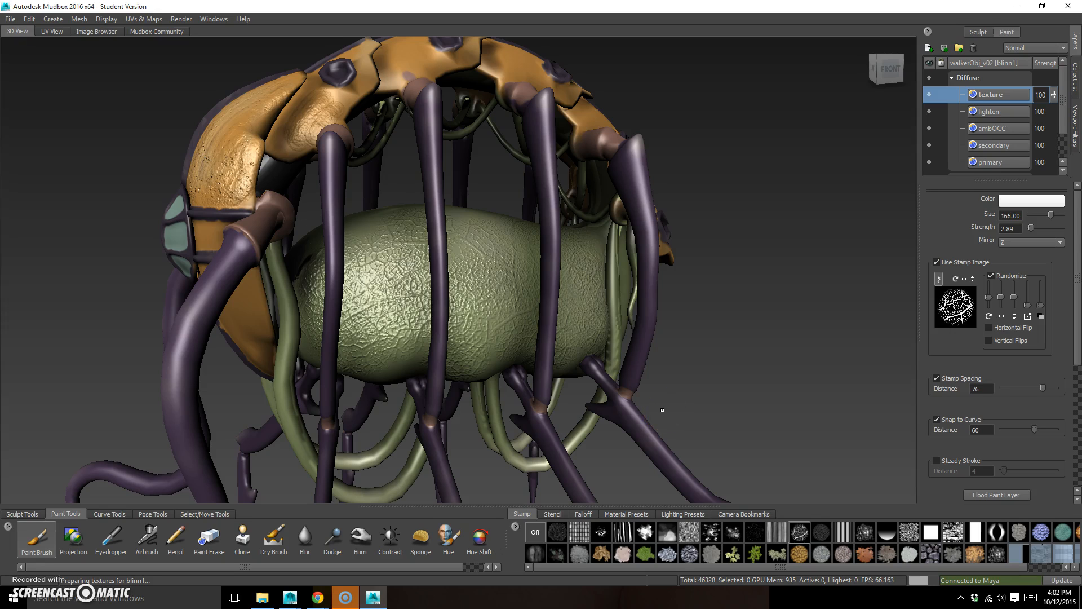
click(552, 514)
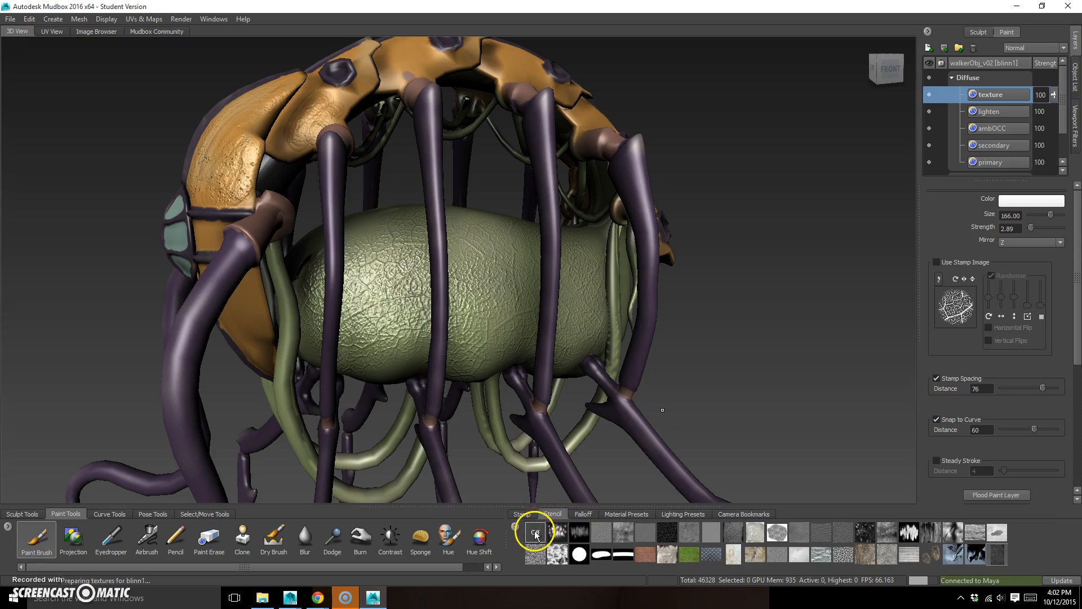
click(528, 516)
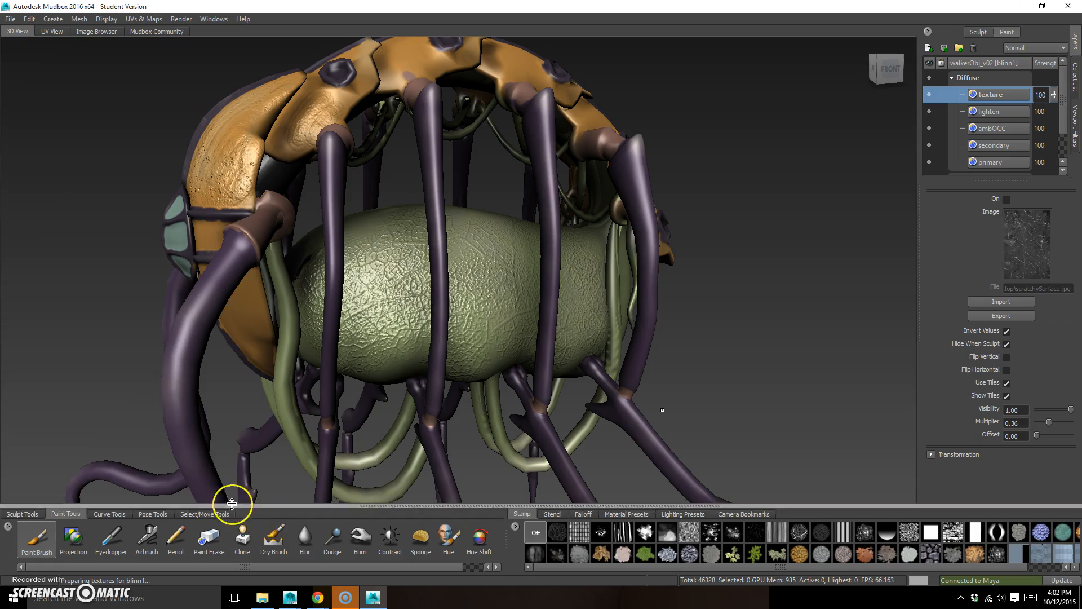
Switch to the Dry Brush and set its color to orange-red
click(273, 536)
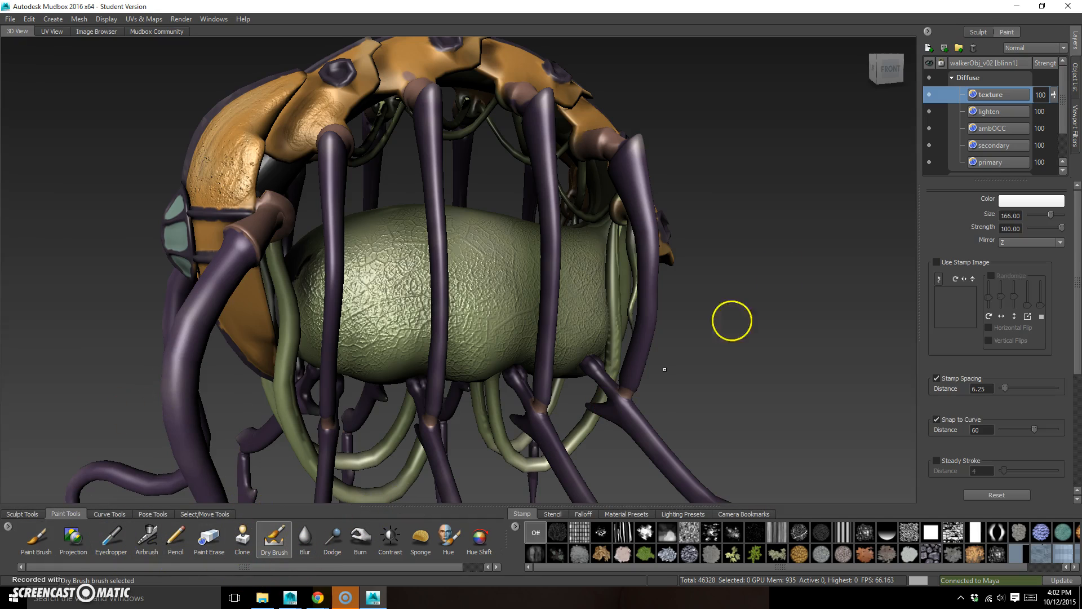
click(1022, 203)
drag(141, 385, 186, 348)
click(143, 377)
click(166, 451)
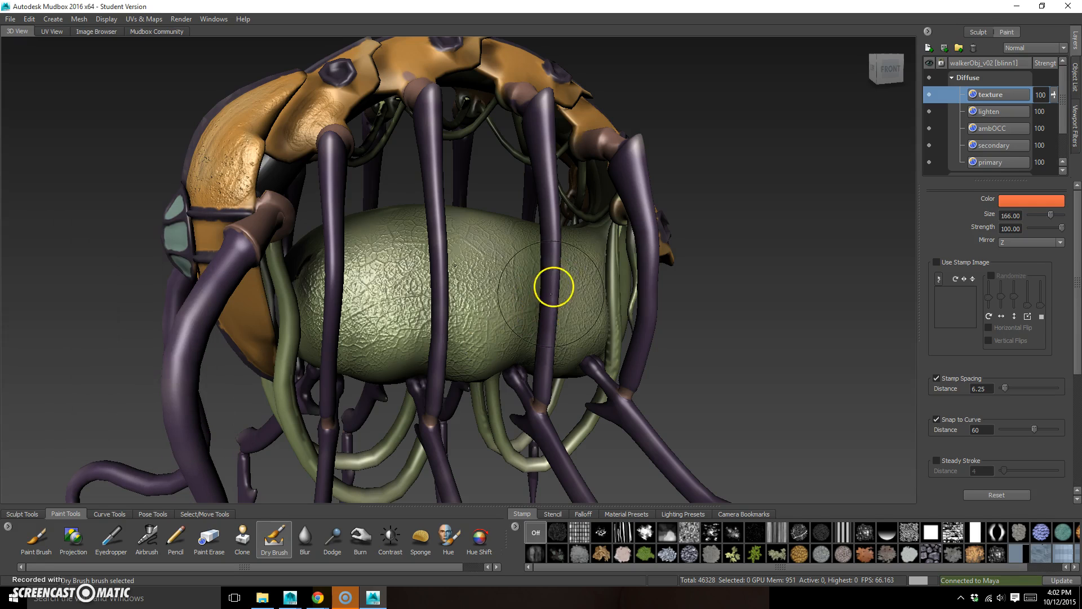
Try Dry Brush strokes on the abdomen, including at Strength 8.72, and undo them
mouse_move(495, 266)
mouse_down()
mouse_move(488, 251)
mouse_move(515, 299)
mouse_up()
key(ctrl+z)
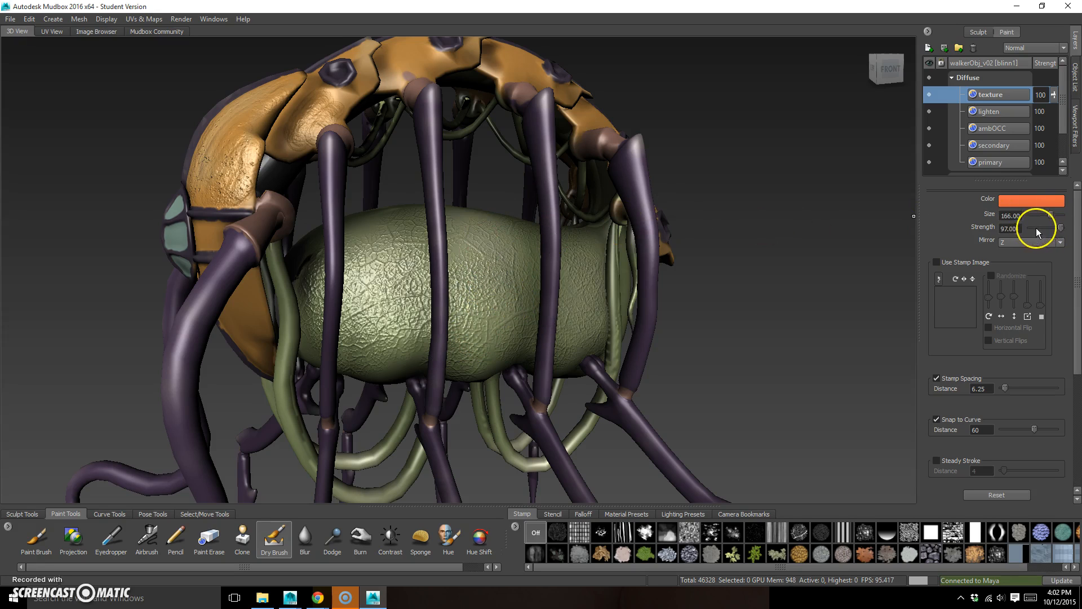
key(m)
mouse_move(523, 299)
mouse_down()
mouse_move(523, 319)
mouse_move(469, 281)
mouse_move(488, 307)
mouse_move(466, 370)
mouse_up()
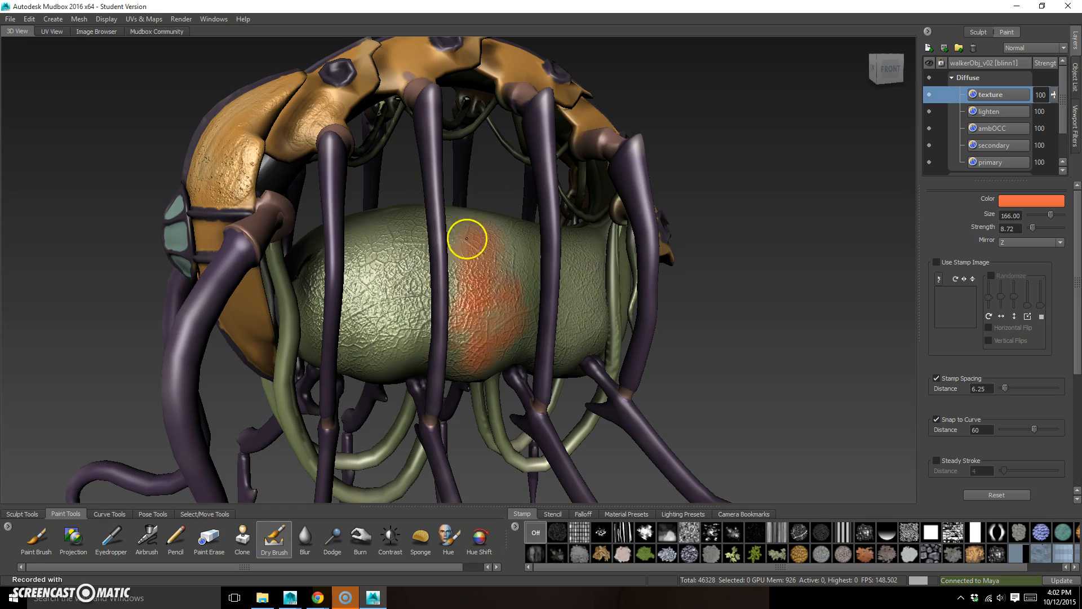
key(ctrl+z)
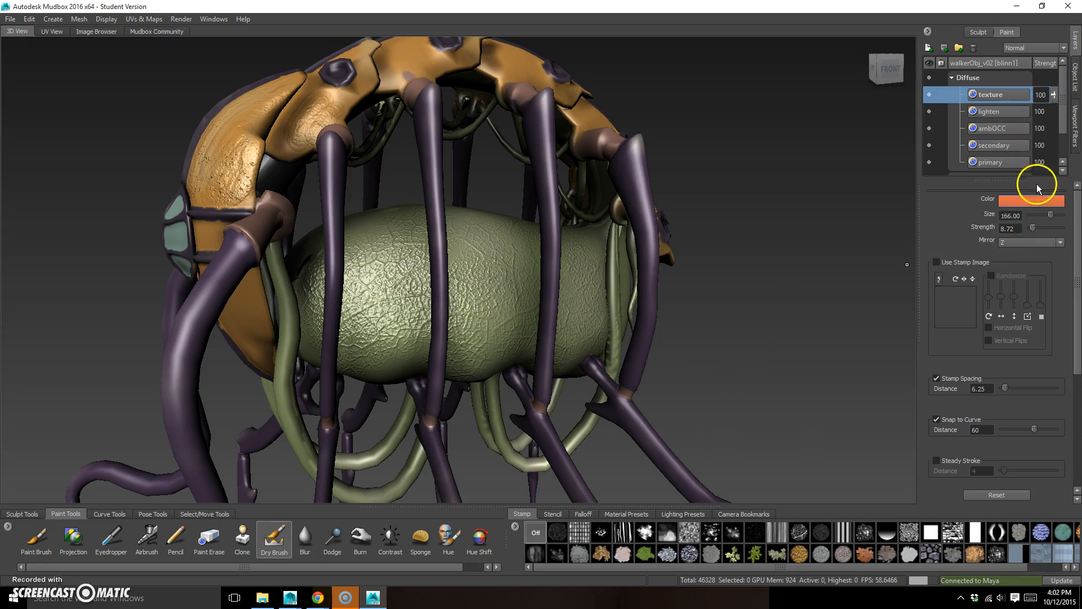
Switch back to the Paint Brush and reduce its size to 9.65 for fine lines on the abdomen
click(61, 534)
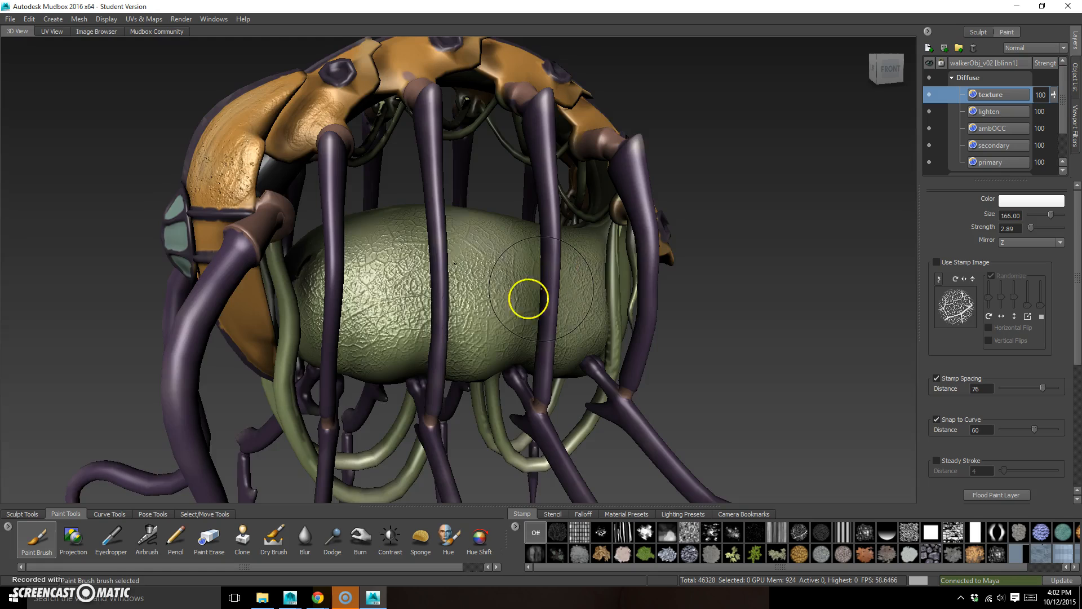
alt+middle_drag(452, 294, 447, 316)
alt+right_drag(447, 317, 637, 333)
key(bracketleft)
key(bracketleft)
key(bracketleft)
key(bracketleft)
key(bracketleft)
key(bracketleft)
key(bracketleft)
key(bracketleft)
key(bracketleft)
key(bracketleft)
key(bracketleft)
key(bracketleft)
key(bracketleft)
key(bracketleft)
key(bracketleft)
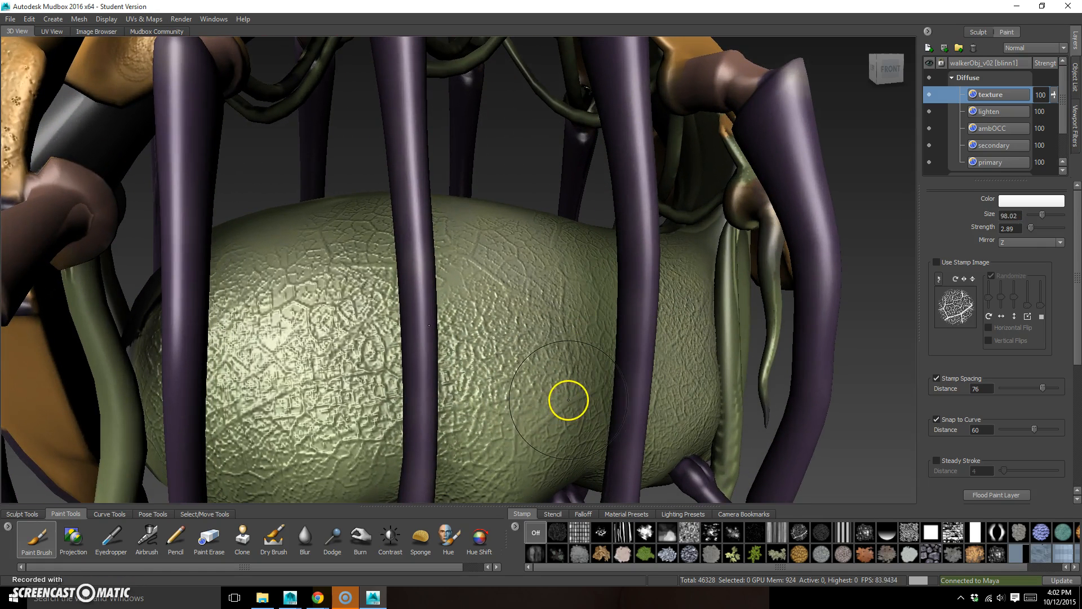
key(bracketleft)
key(bracketleft)
key(bracketleft)
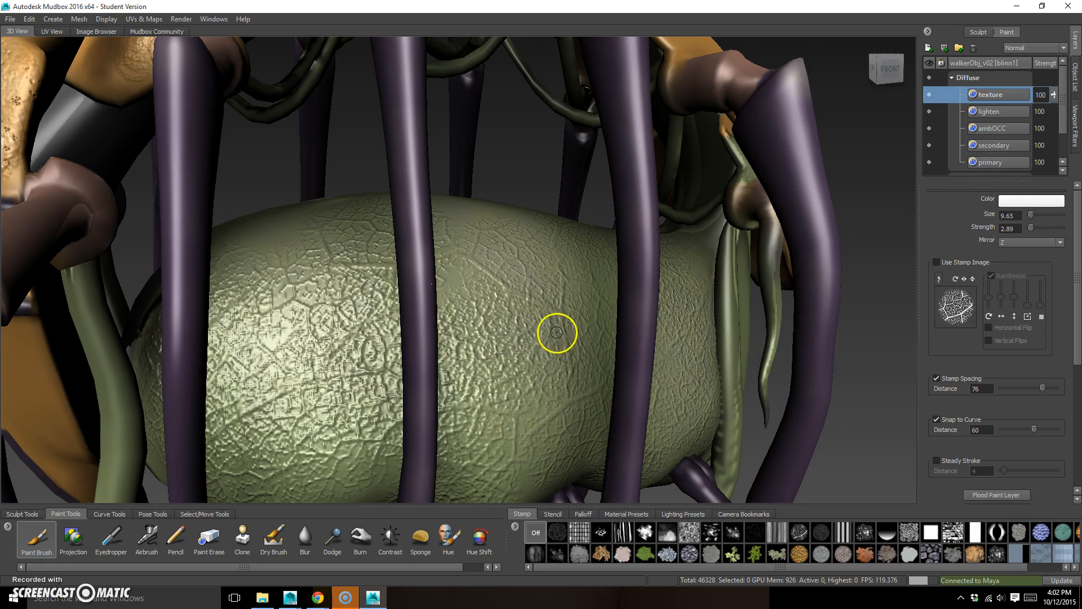
Test thin strokes on the abdomen with Strength 82.57 and set the Paint Brush color to orange-red
mouse_move(546, 369)
mouse_down()
mouse_move(552, 271)
mouse_move(582, 305)
mouse_up()
drag(527, 433, 572, 400)
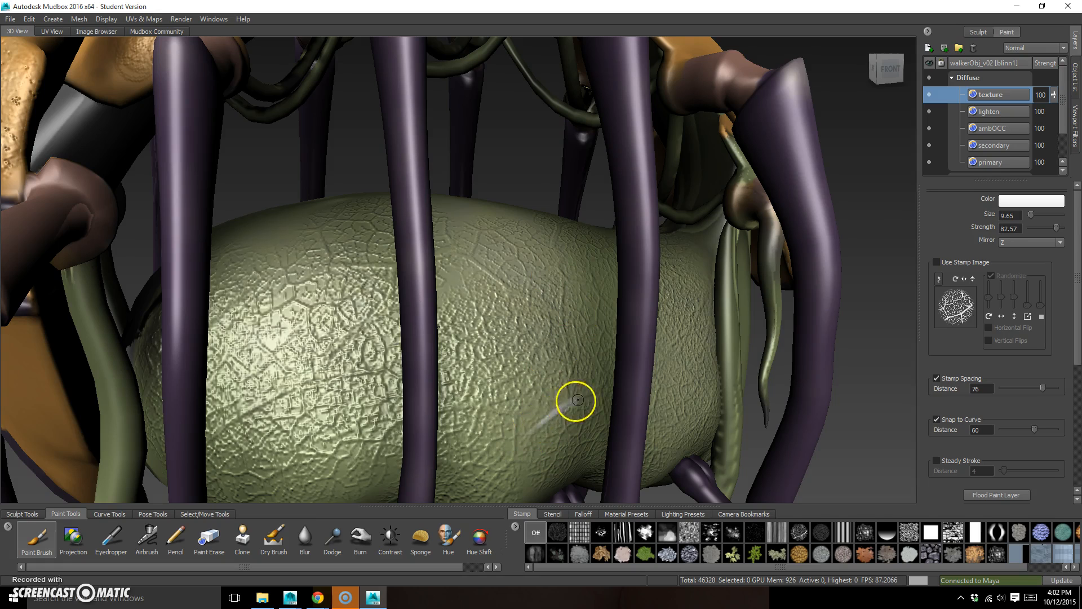
click(1027, 201)
click(107, 284)
click(171, 468)
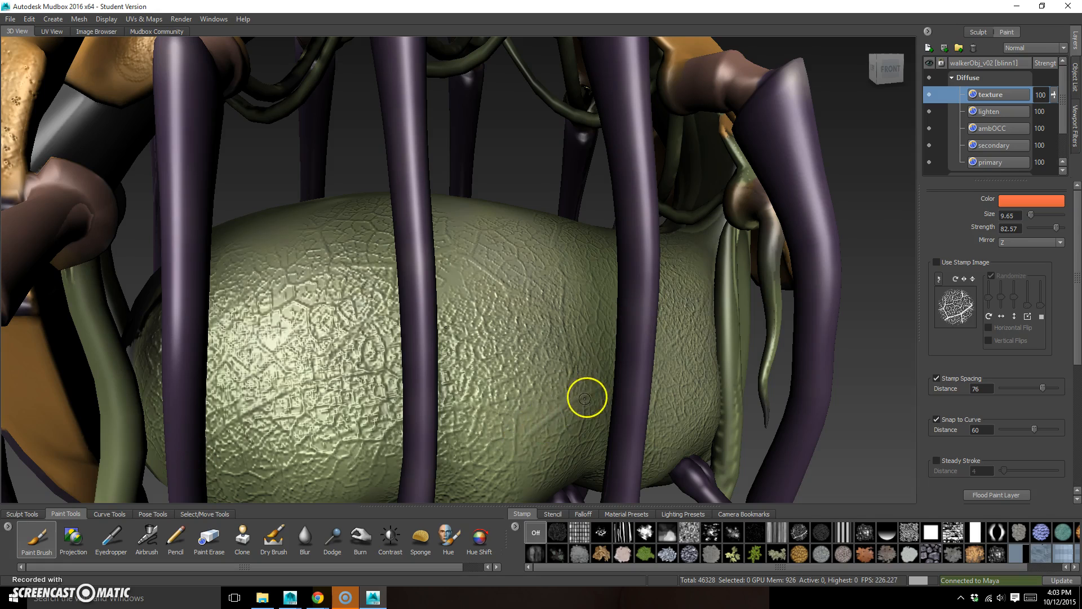
Paint thin branching orange-red vein lines across the side of the green abdomen
mouse_move(532, 431)
mouse_down()
mouse_move(591, 390)
mouse_move(570, 363)
mouse_move(569, 281)
mouse_up()
drag(516, 416, 511, 480)
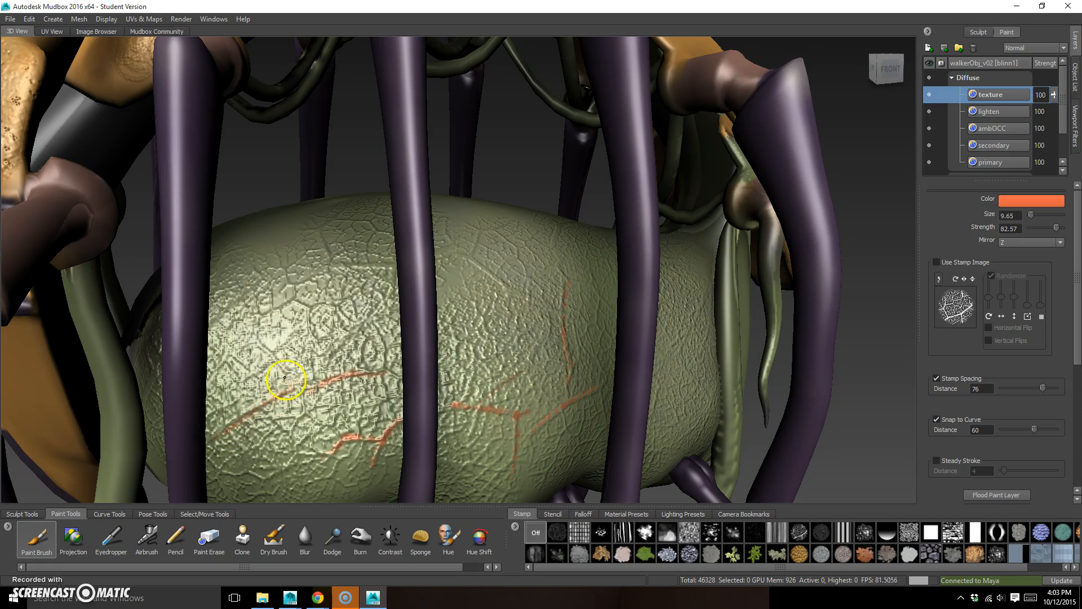
alt+right_drag(669, 372, 486, 368)
alt+middle_drag(486, 368, 499, 415)
alt+drag(500, 415, 531, 407)
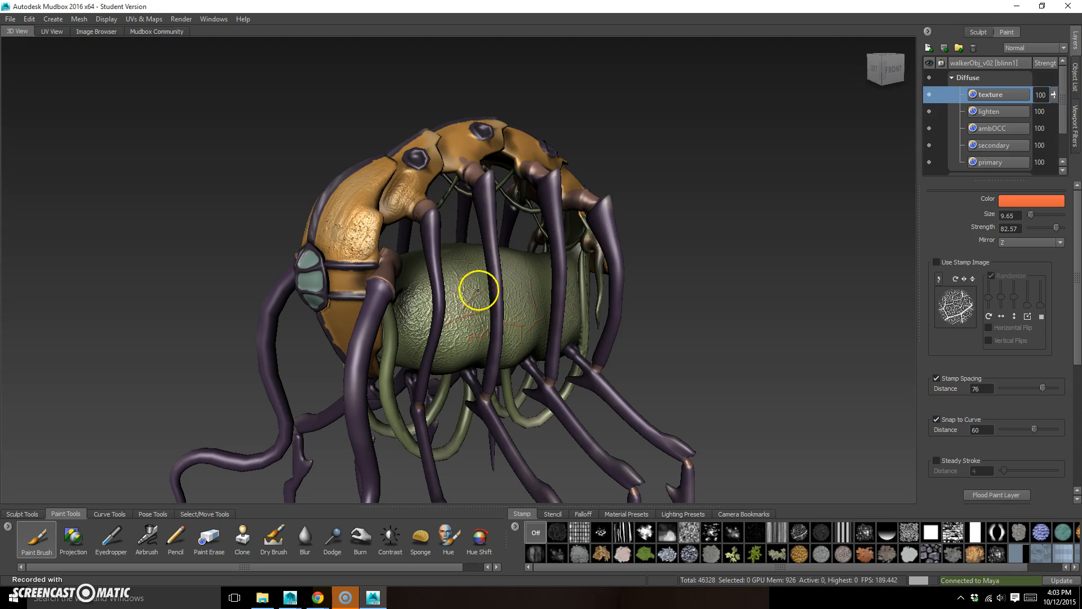
alt+drag(638, 338, 710, 372)
alt+right_drag(710, 371, 715, 371)
alt+right_drag(708, 370, 714, 373)
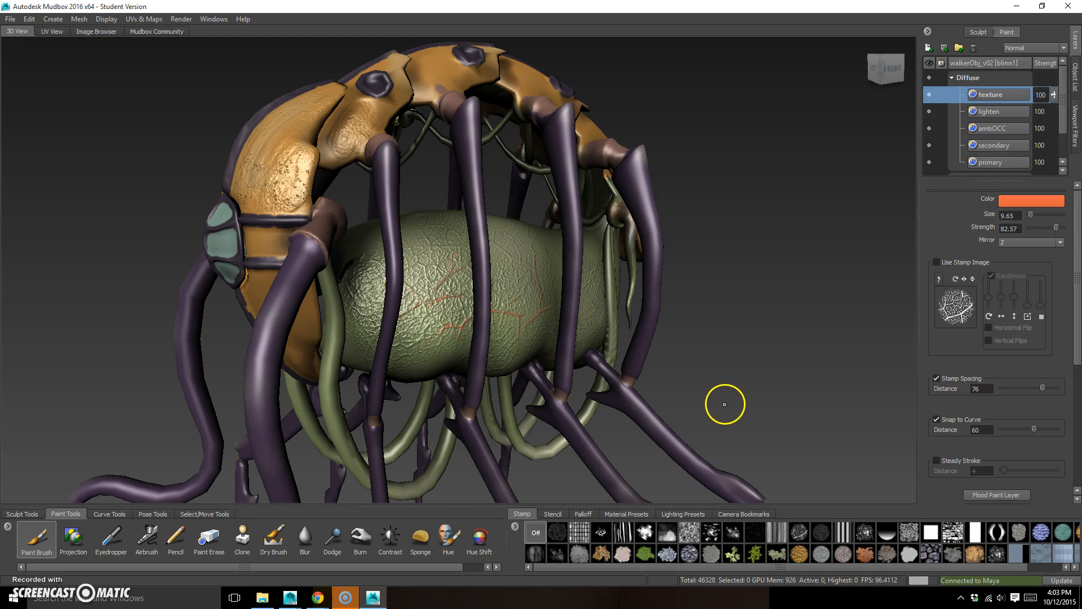
Load the vertical-streak stamp image into the Paint Brush
mouse_move(683, 396)
alt+mouse_down()
mouse_move(732, 398)
mouse_move(682, 415)
mouse_move(684, 406)
alt+mouse_up()
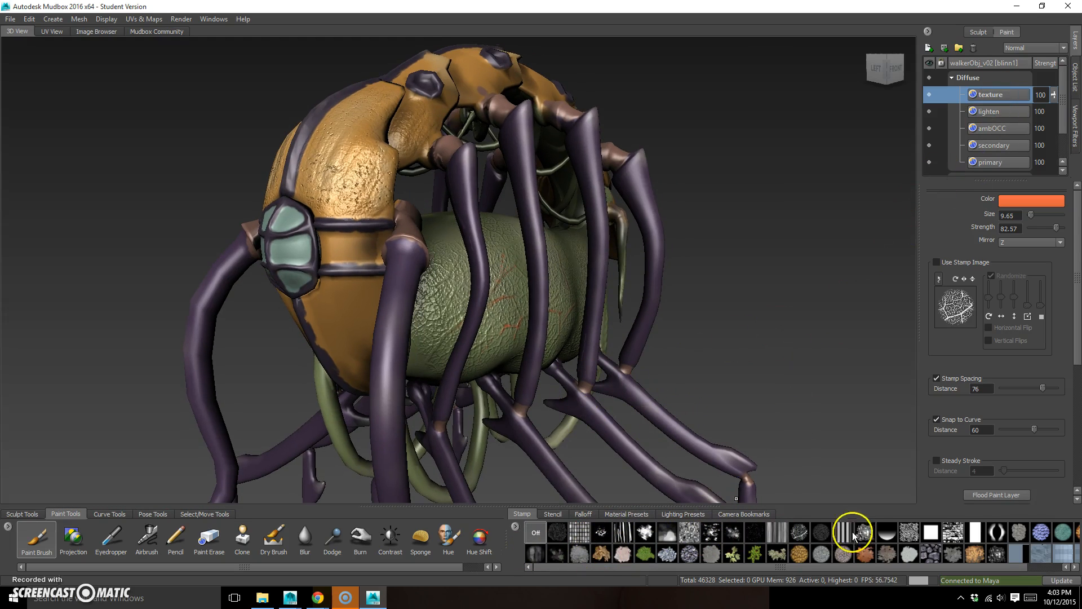
click(799, 554)
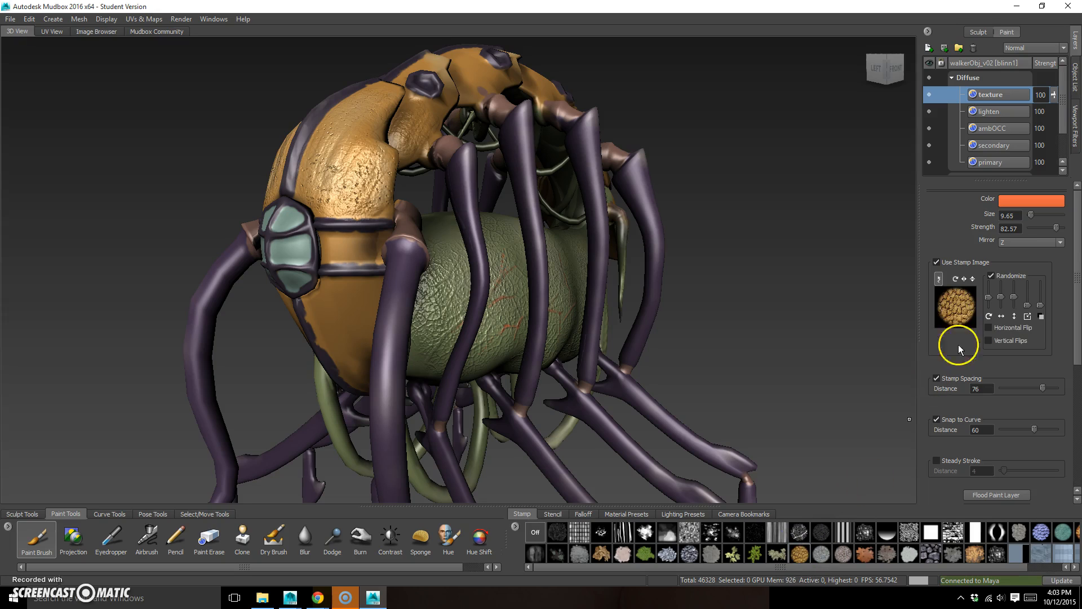
click(1027, 201)
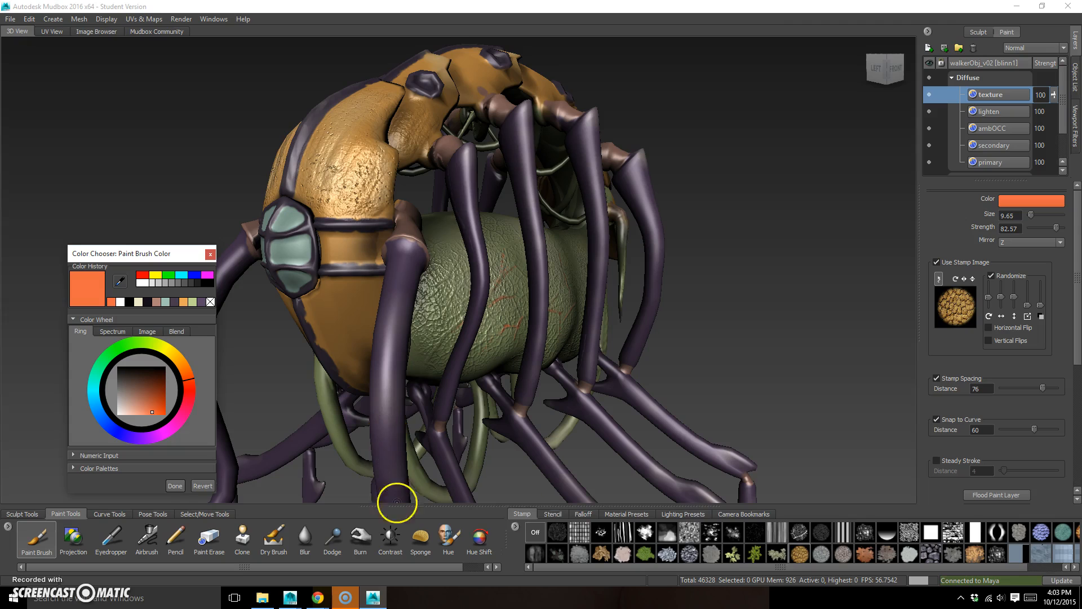
click(776, 532)
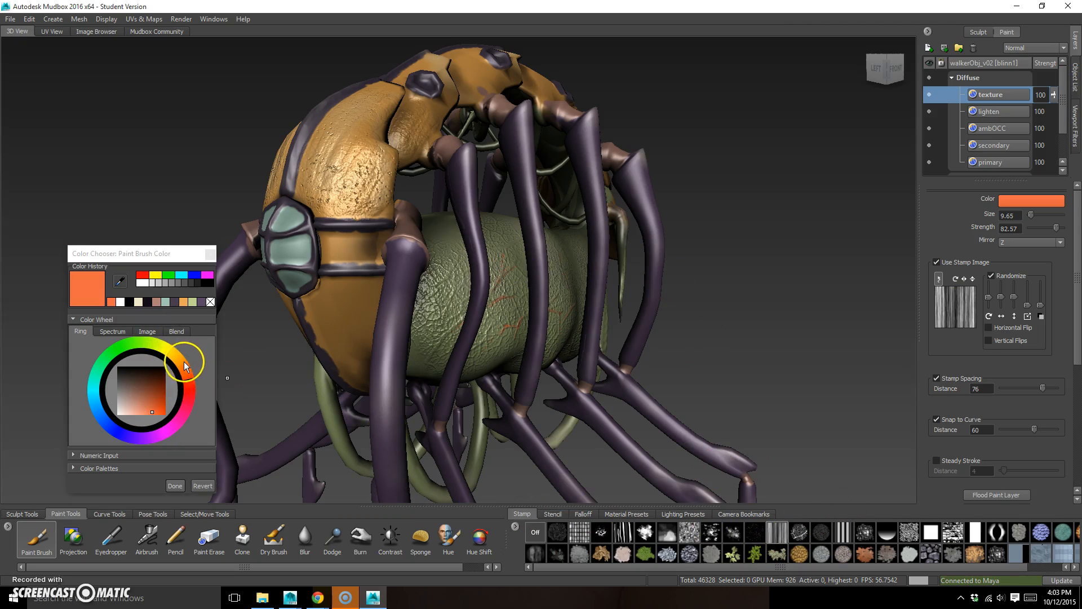
Set the Paint Brush color to a pale blue-gray
click(188, 371)
click(144, 404)
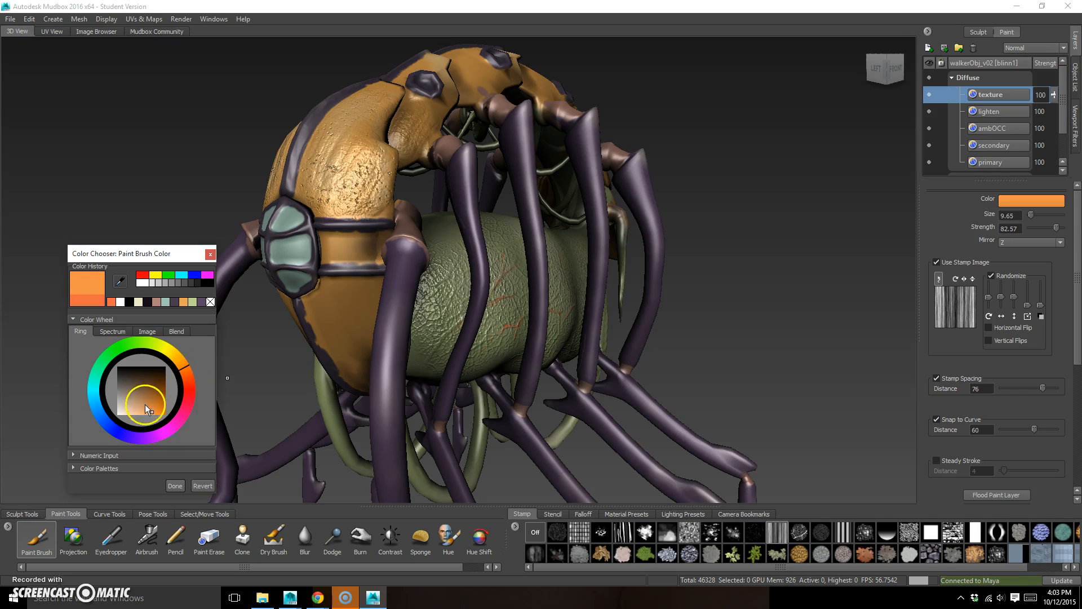
click(174, 421)
drag(140, 446, 140, 446)
mouse_move(147, 405)
mouse_down()
mouse_move(133, 410)
mouse_move(142, 376)
mouse_move(164, 400)
mouse_move(136, 395)
mouse_move(133, 411)
mouse_move(91, 415)
mouse_move(123, 394)
mouse_move(122, 403)
mouse_up()
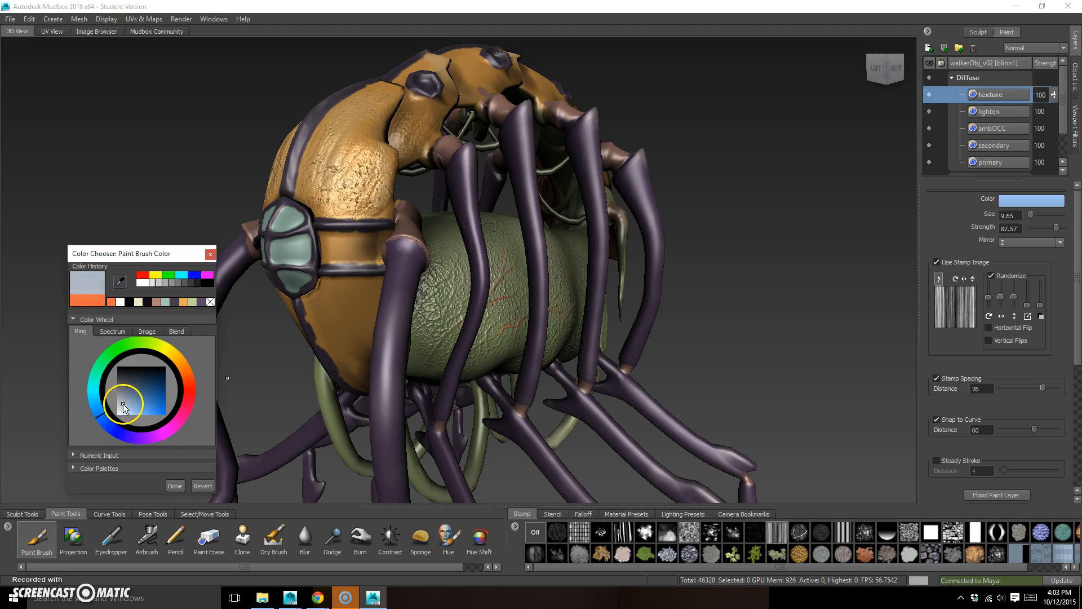
click(175, 486)
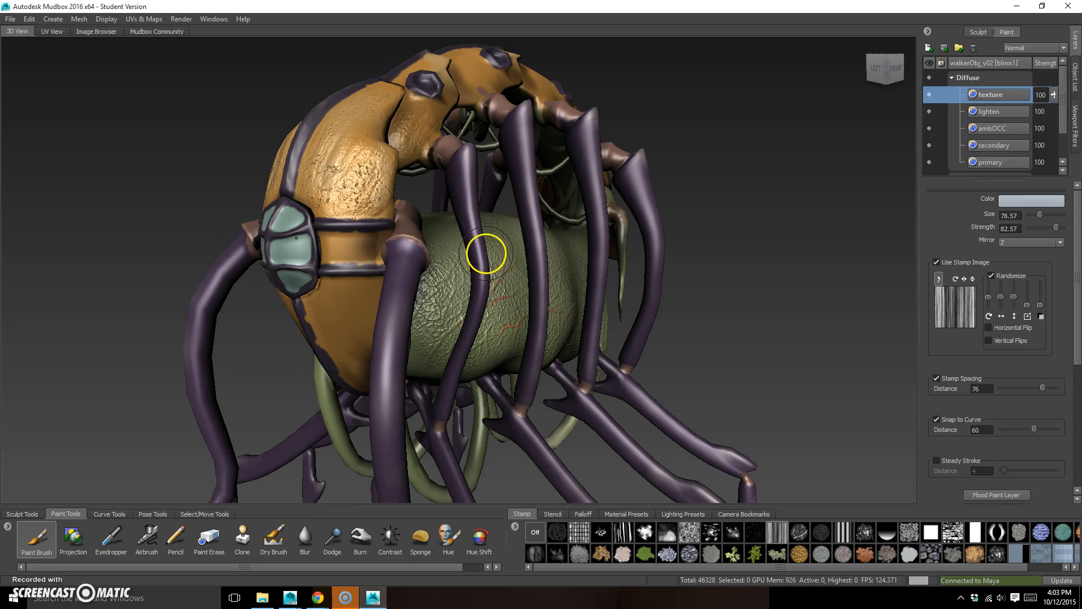
Turn off stamp randomization, set the Stamp Spacing distance to 14 and paint streaks down the large front leg
click(991, 275)
drag(392, 266, 389, 383)
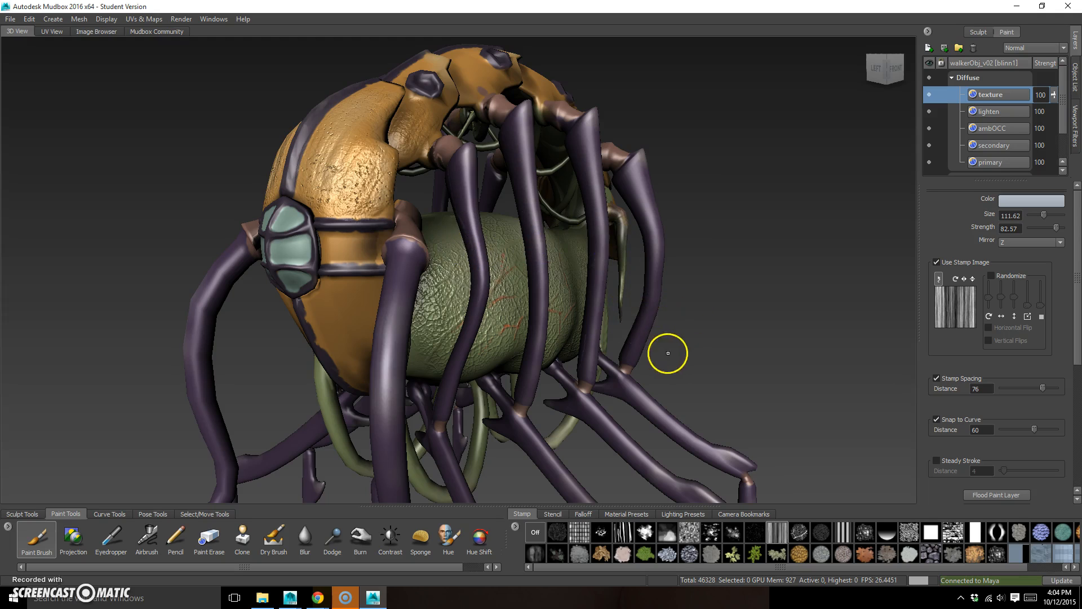
alt+drag(668, 353, 652, 316)
drag(1042, 387, 1006, 389)
drag(327, 207, 340, 370)
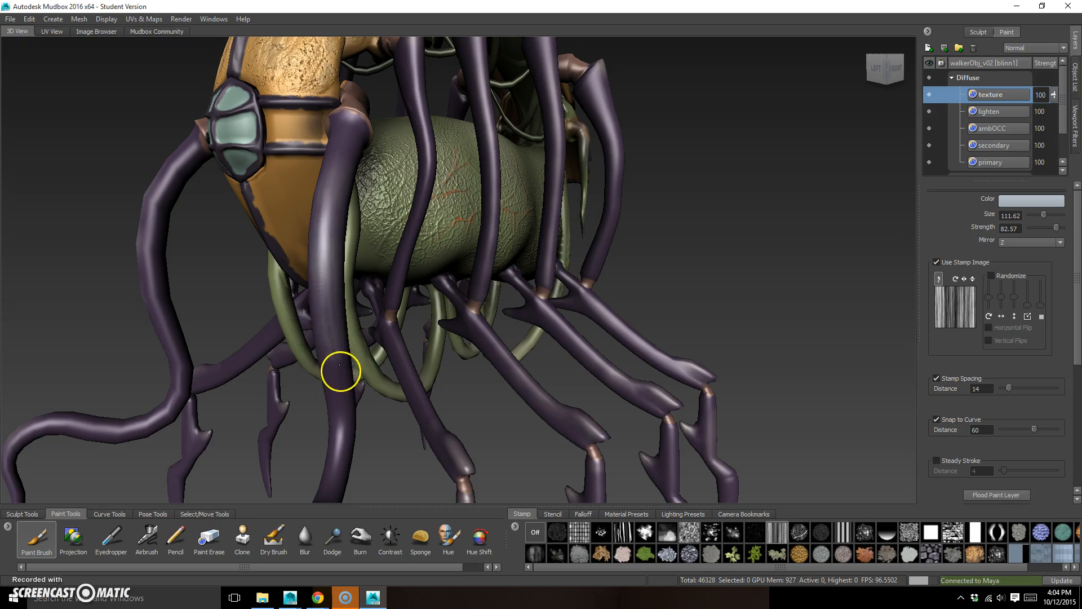
Reduce the brush size to 73.24 and paint pale streaks along the purple legs and front tentacle
drag(422, 201, 415, 198)
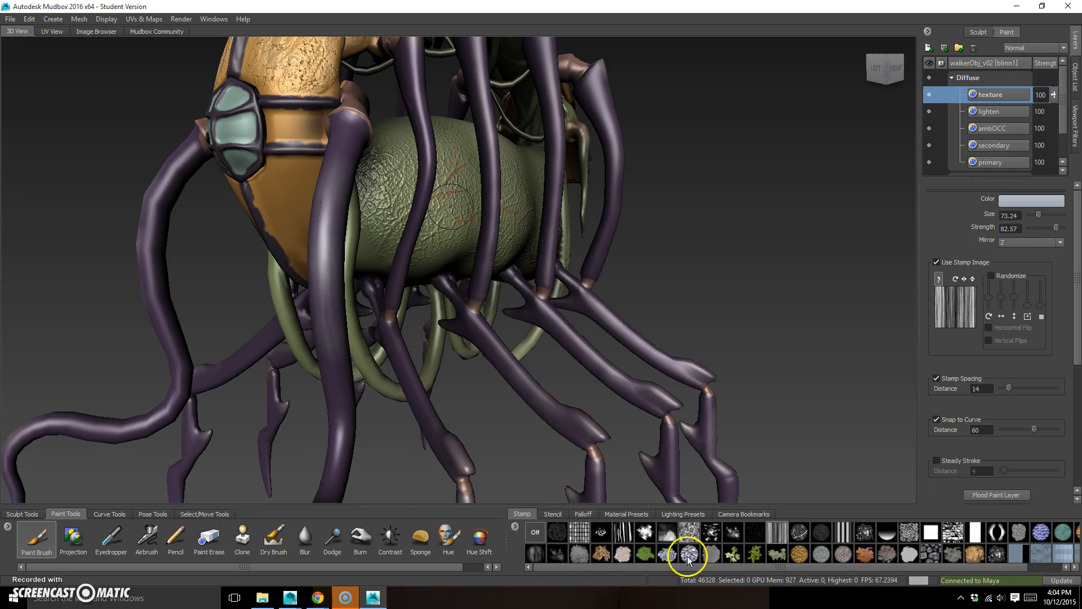
mouse_move(408, 307)
mouse_down()
mouse_move(413, 386)
mouse_move(447, 449)
mouse_move(401, 379)
mouse_move(358, 403)
mouse_up()
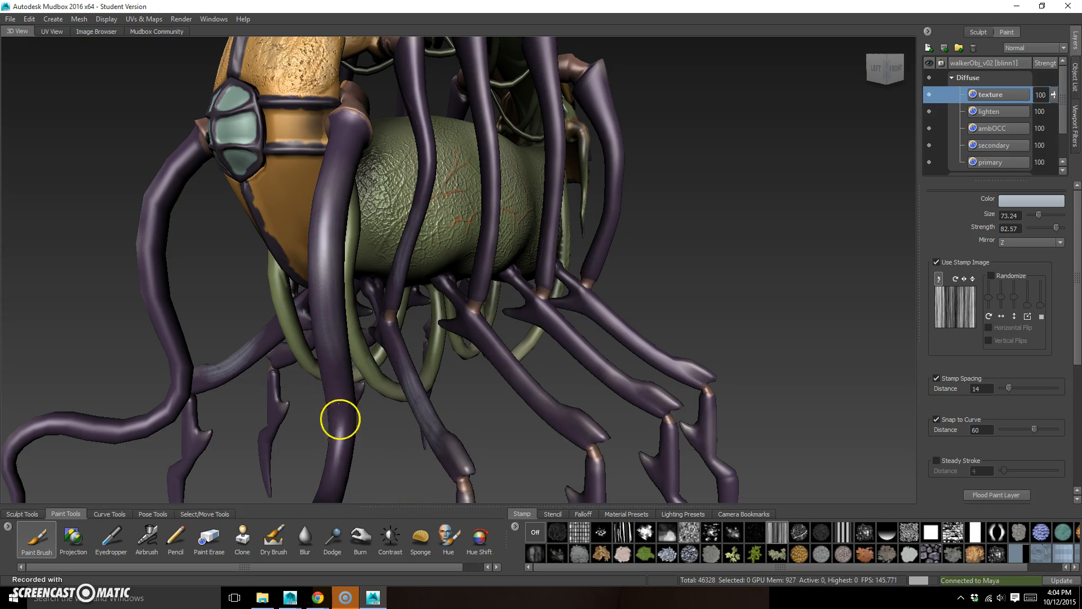
drag(168, 195, 159, 331)
mouse_move(778, 338)
alt+mouse_down()
mouse_move(772, 355)
mouse_move(669, 304)
mouse_move(705, 307)
mouse_move(604, 265)
alt+mouse_up()
drag(465, 182, 471, 320)
drag(465, 161, 480, 323)
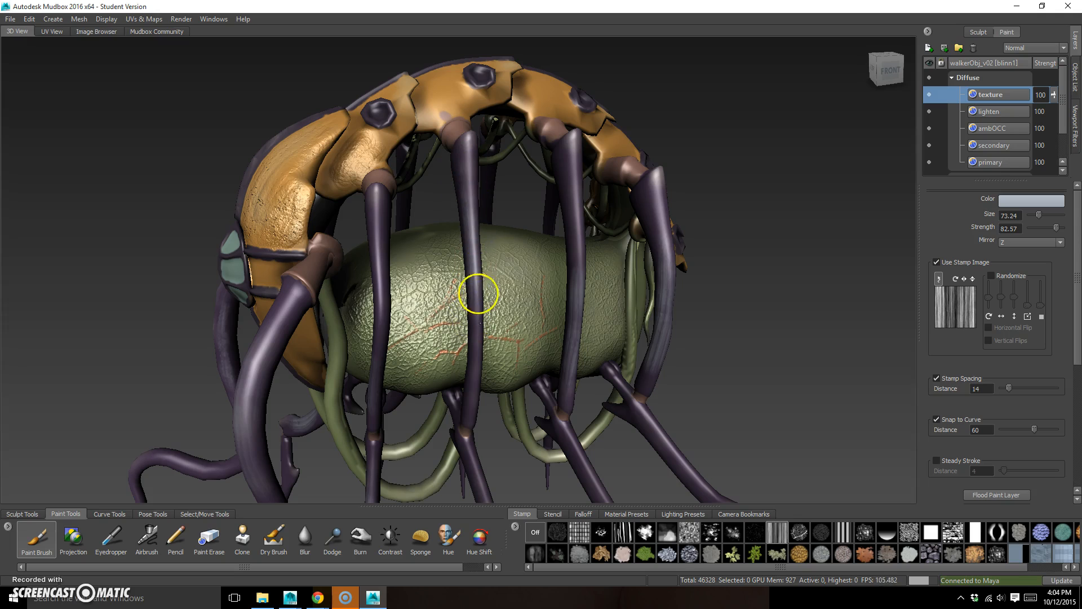
drag(381, 215, 375, 282)
Continue the pale streaks onto the lower leg segments and claws
alt+middle_drag(589, 386, 563, 308)
alt+drag(492, 382, 620, 385)
alt+middle_drag(620, 385, 549, 384)
alt+drag(590, 358, 564, 366)
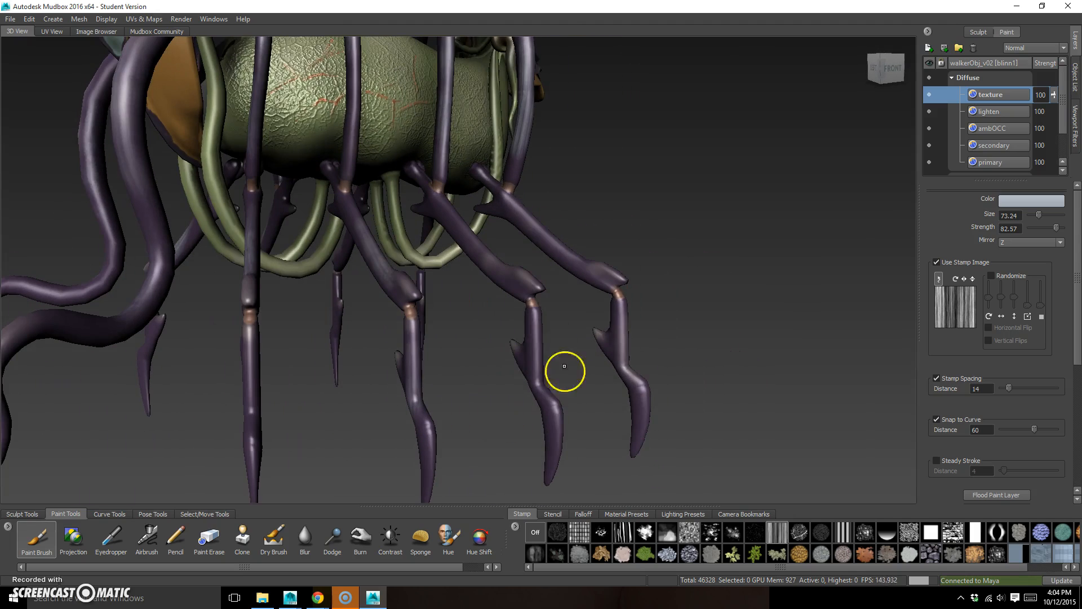
alt+drag(616, 239, 590, 361)
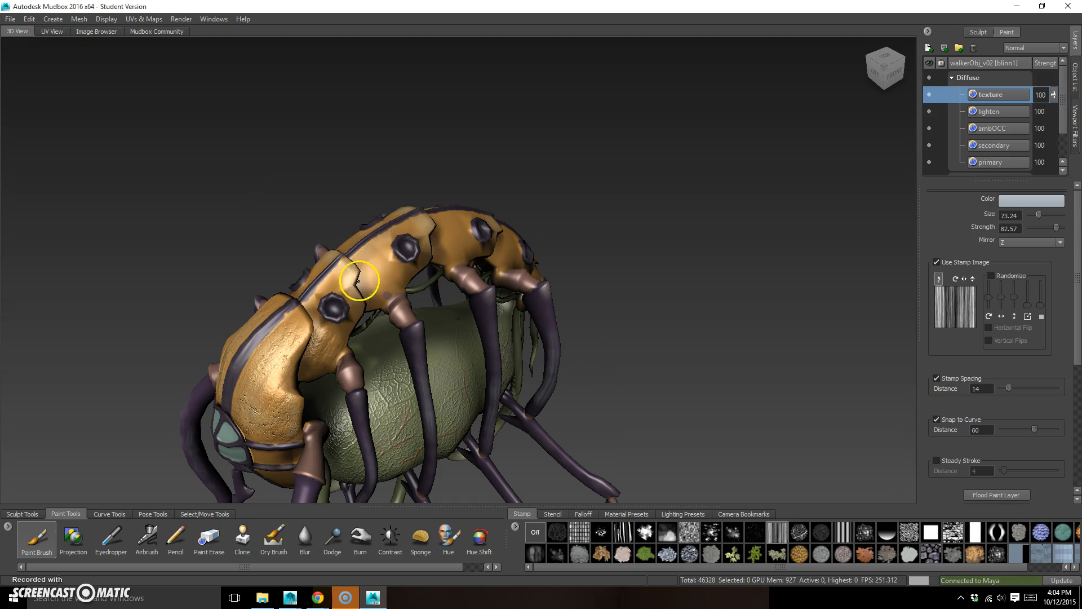
Paint a pale streaked patch on the orange shell segment above the second leg
drag(373, 299, 402, 277)
alt+drag(616, 362, 583, 338)
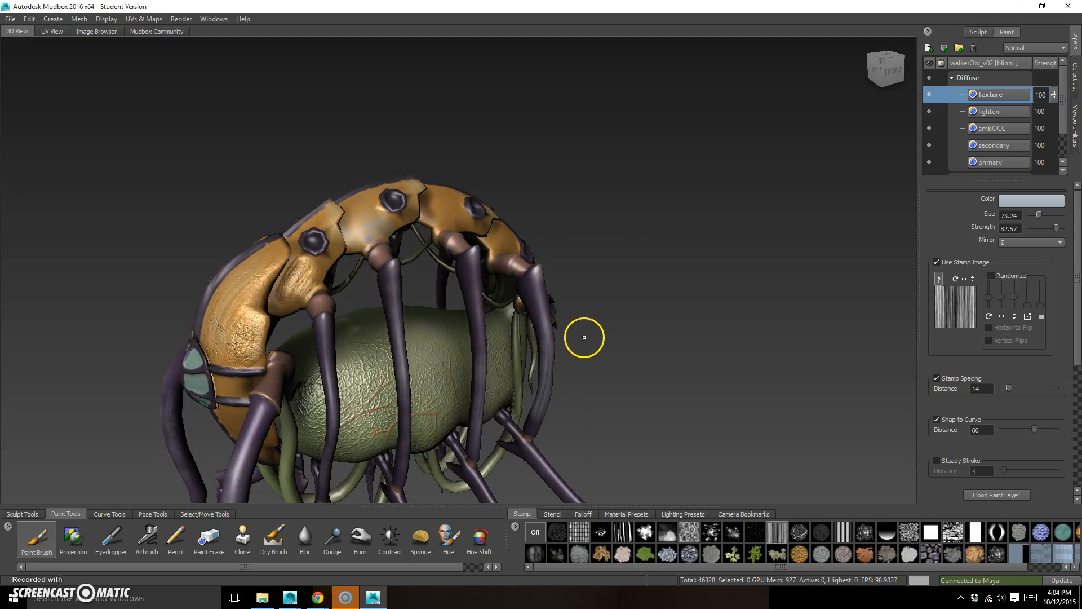
alt+right_drag(583, 339, 727, 330)
alt+drag(724, 330, 693, 323)
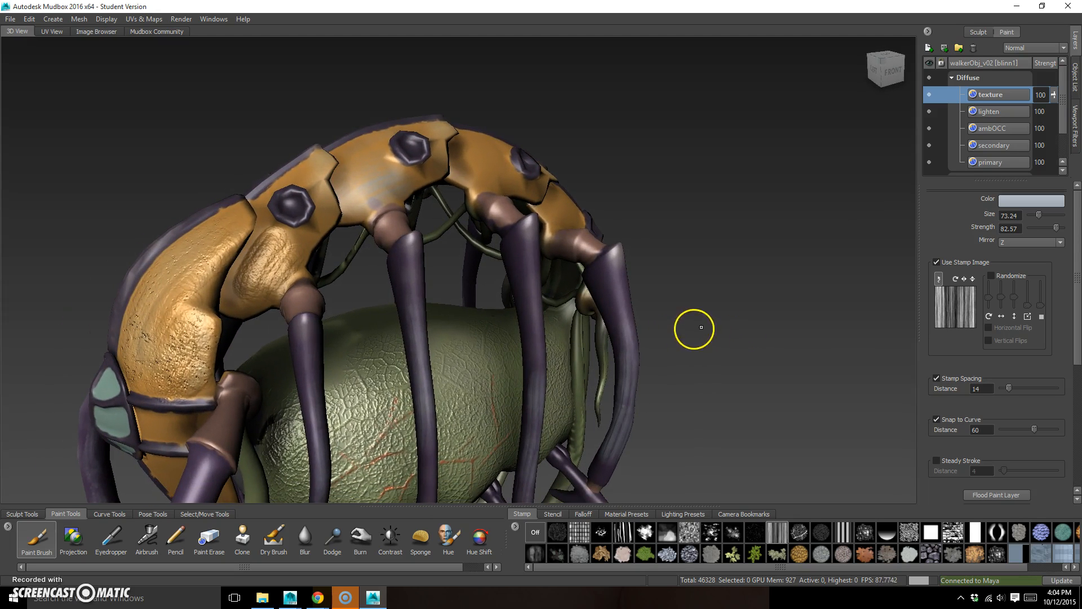
Load the tiled cell-pattern skin stencil and frame the orange shell beneath it
click(555, 513)
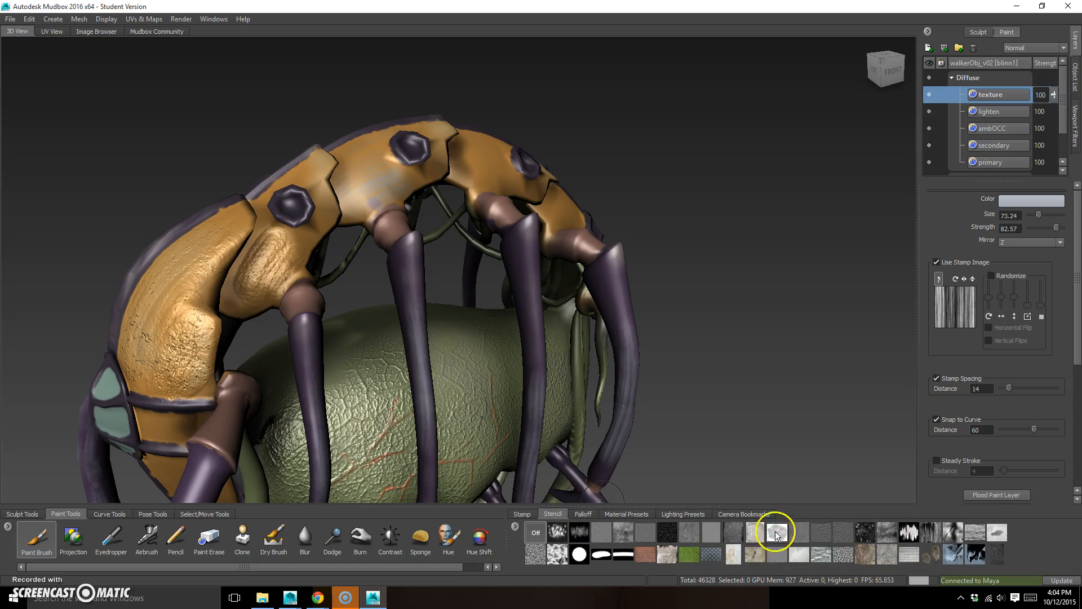
click(780, 536)
alt+drag(719, 364, 699, 374)
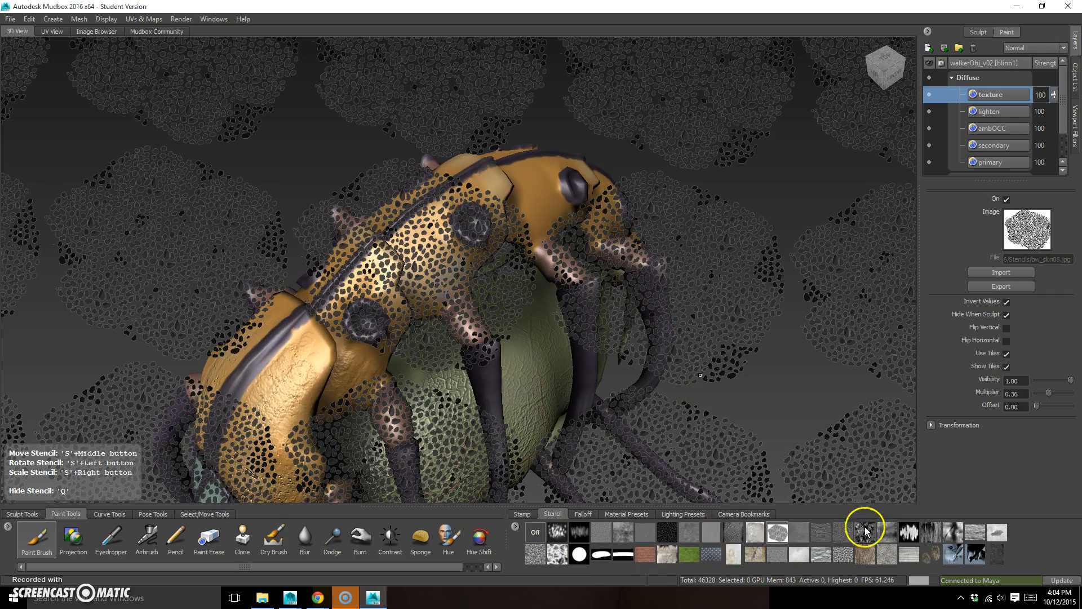
mouse_move(560, 350)
alt+mouse_down()
mouse_move(572, 350)
mouse_move(514, 333)
mouse_move(526, 360)
alt+mouse_up()
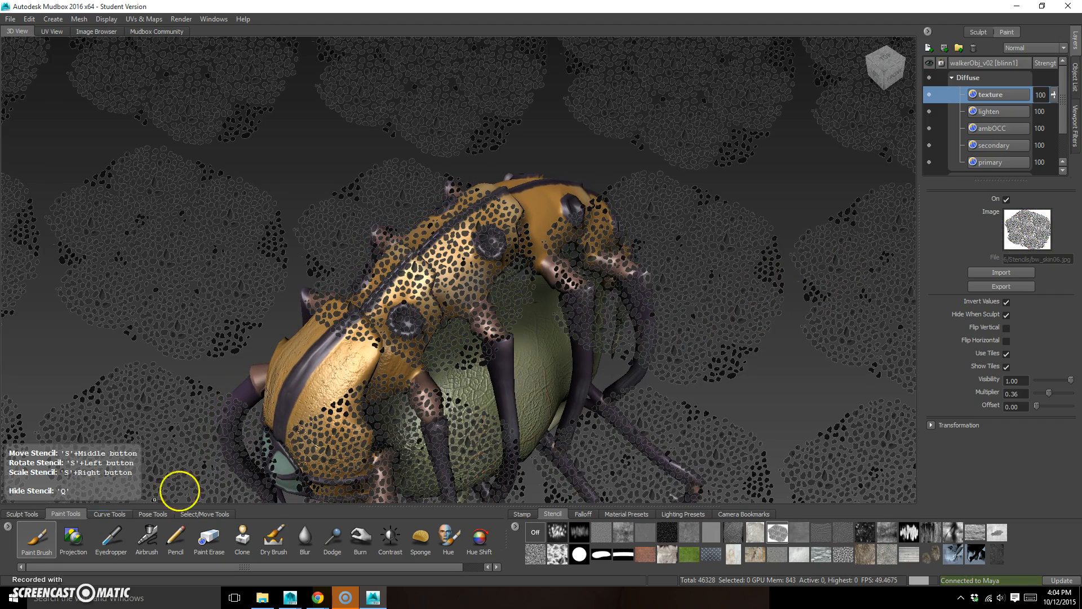
Set the Paint Brush color to very dark navy and turn off its stamp image
click(39, 537)
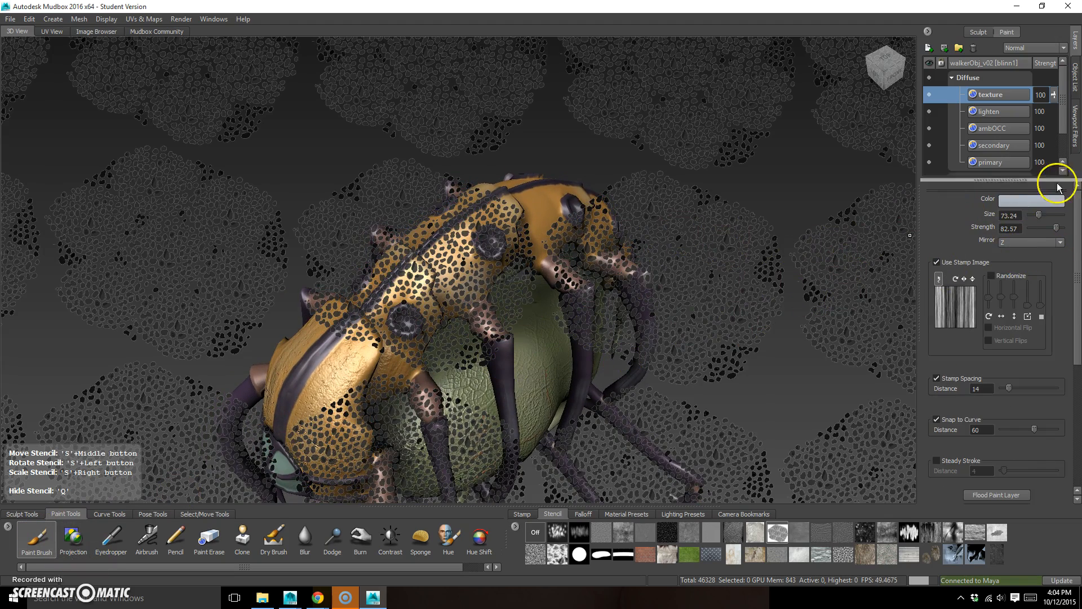
click(1028, 202)
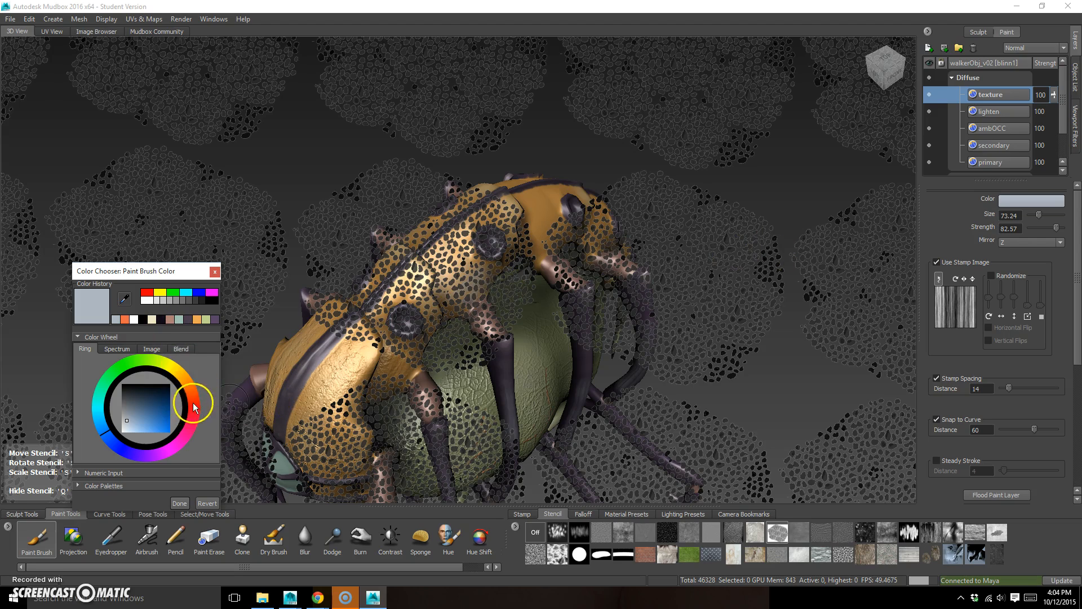
click(157, 395)
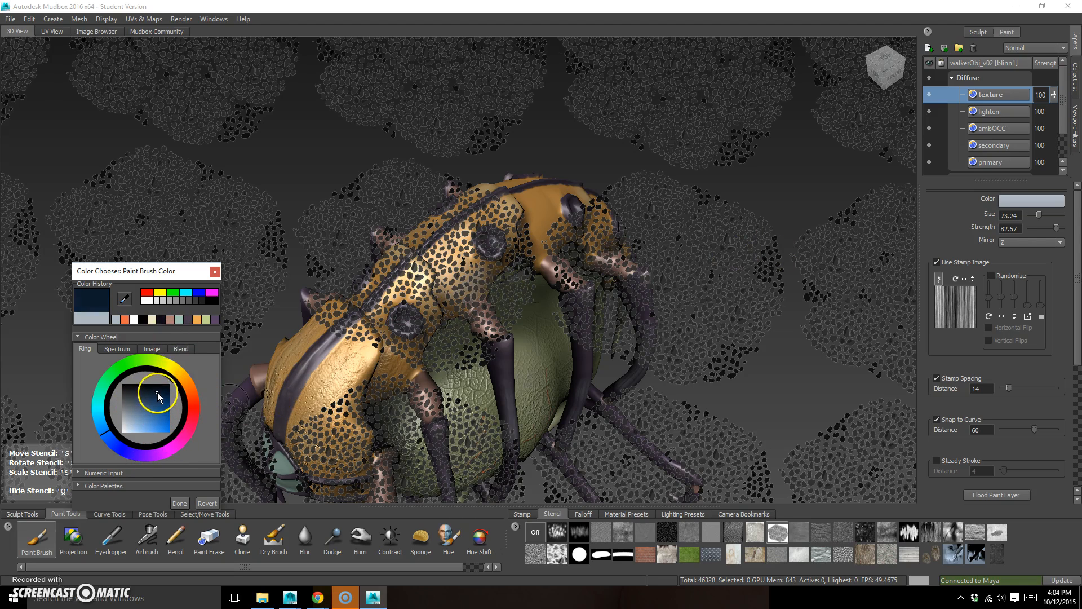
click(179, 502)
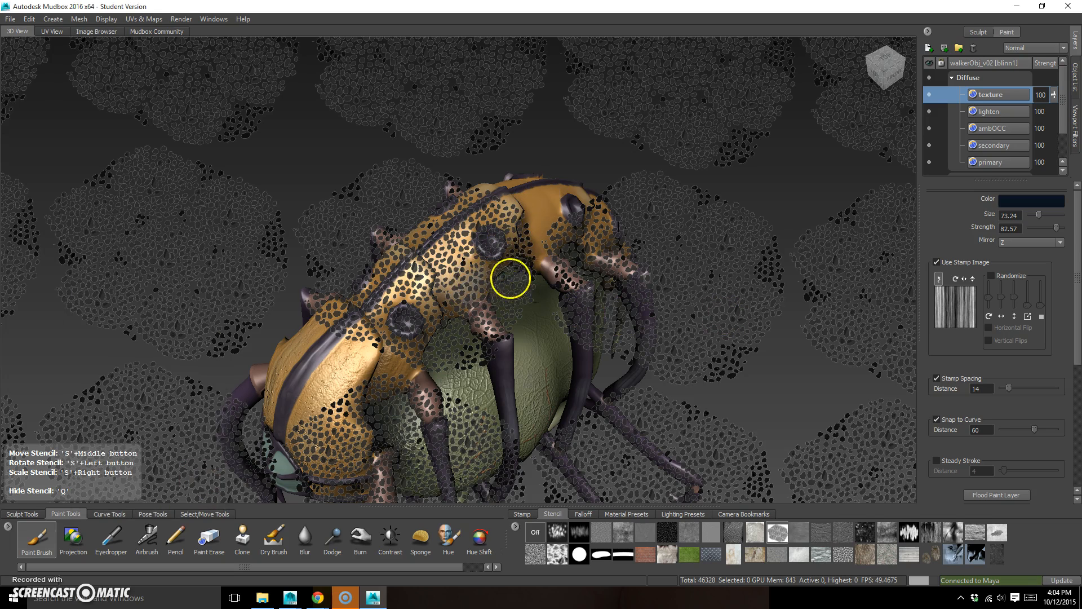
click(524, 513)
click(534, 536)
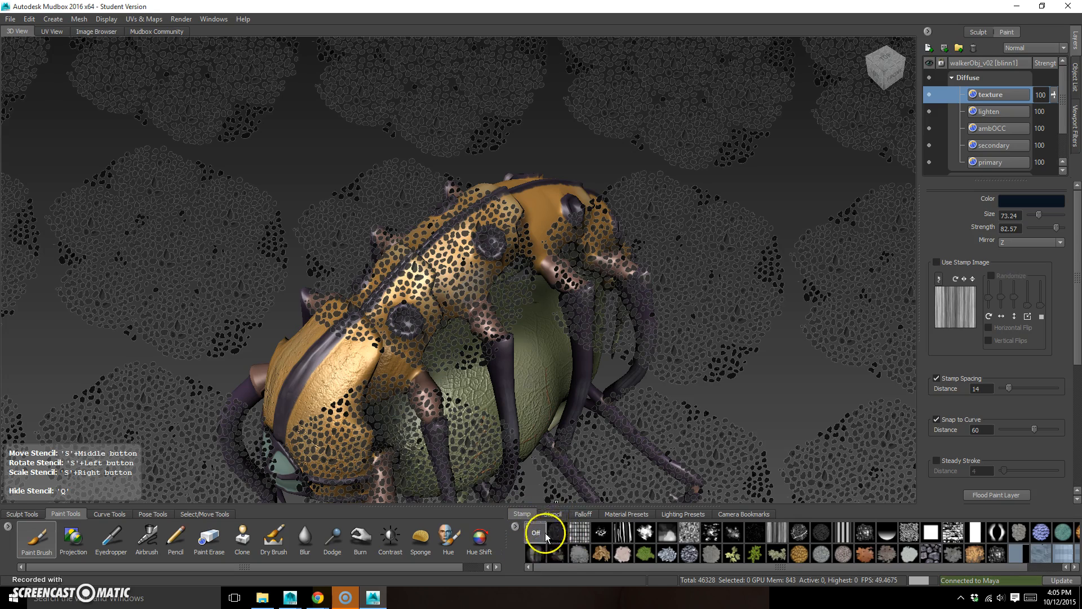
click(552, 513)
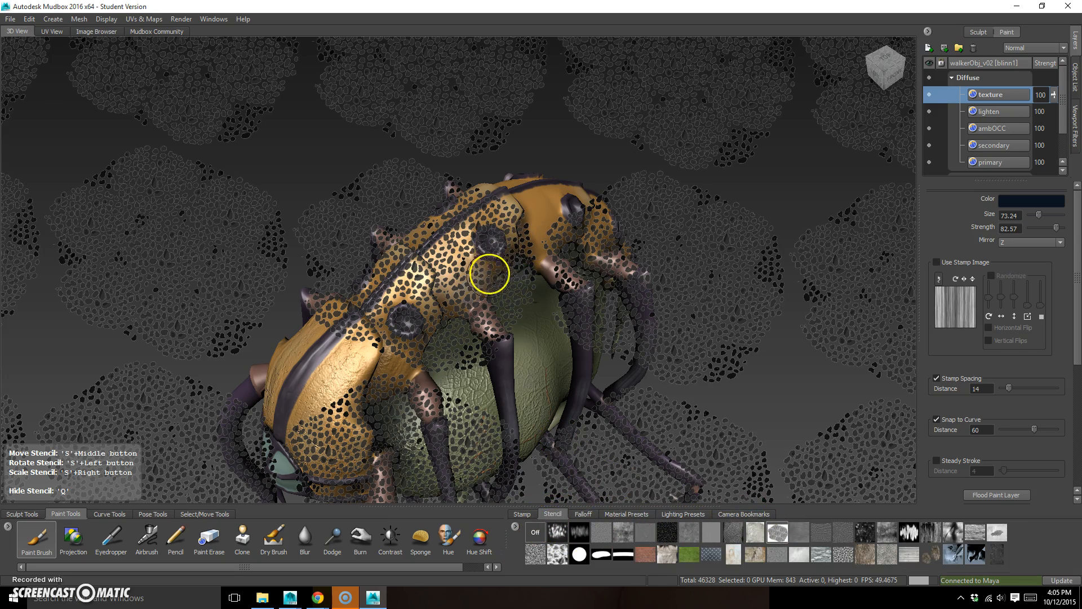
Paint dark cell-pattern spots through the stencil onto the orange shell segments beside the round knobs
key(q)
mouse_move(485, 272)
mouse_down()
mouse_move(437, 272)
mouse_move(476, 222)
mouse_move(507, 212)
mouse_up()
key(q)
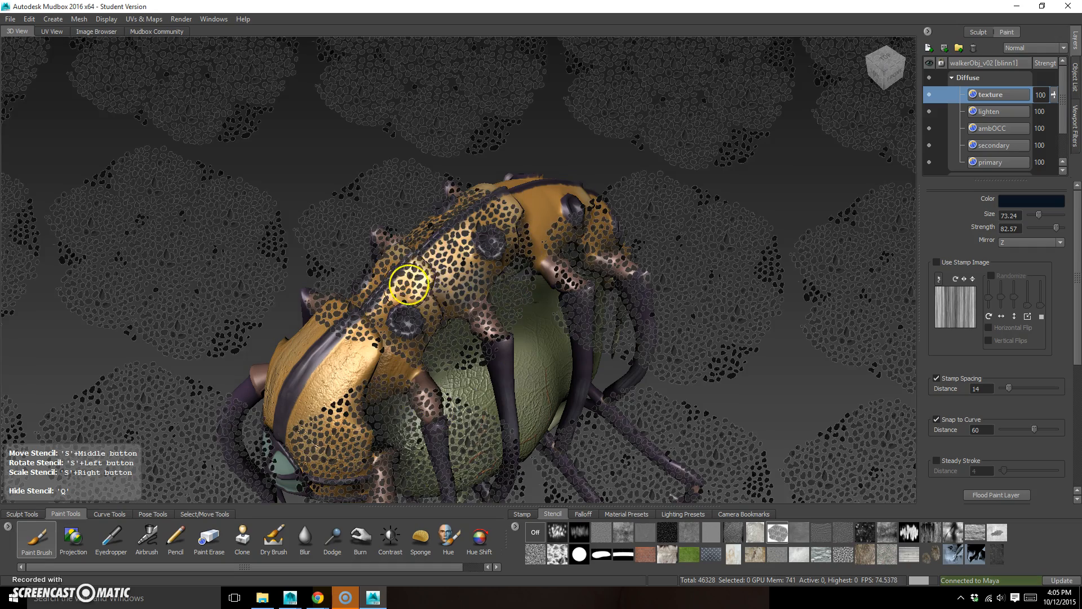
key(q)
key(q)
key(q)
key(q)
Paint the dark cell pattern through the stencil over the front shell plate and around the eyes
alt+drag(482, 391, 542, 369)
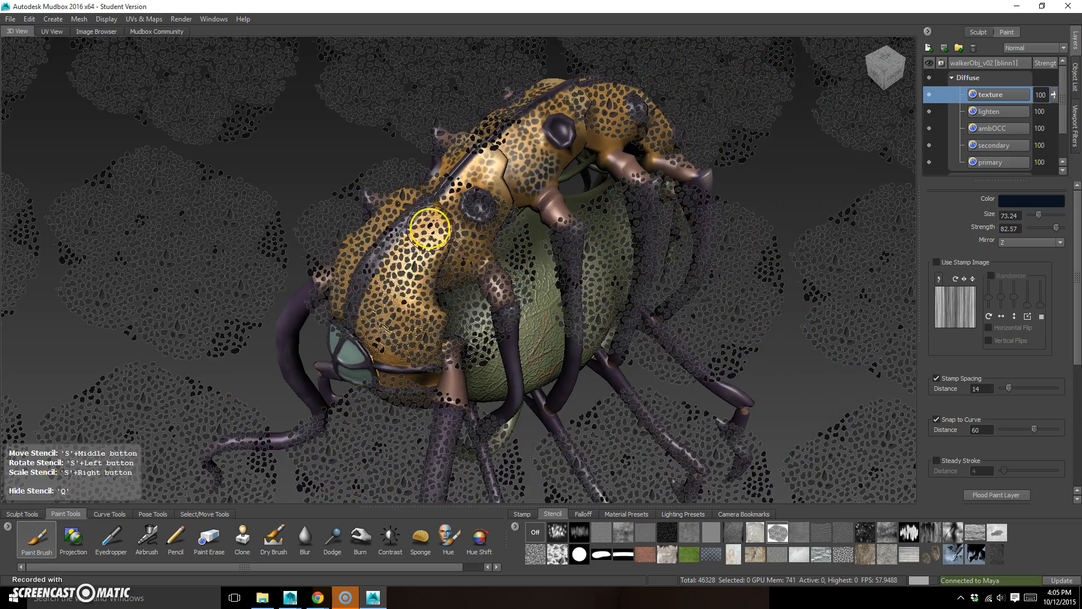
key(q)
key(q)
alt+drag(439, 223, 454, 300)
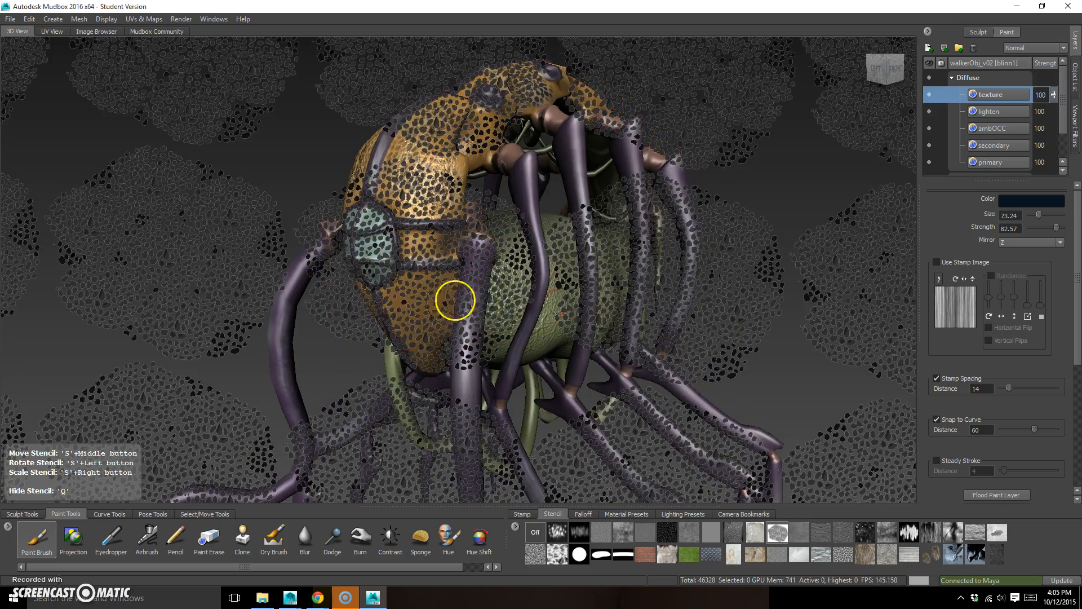
key(q)
Paint the dark cell pattern onto the remaining rear shell segments and turn the stencil off
key(q)
key(q)
key(q)
alt+drag(498, 307, 538, 278)
key(q)
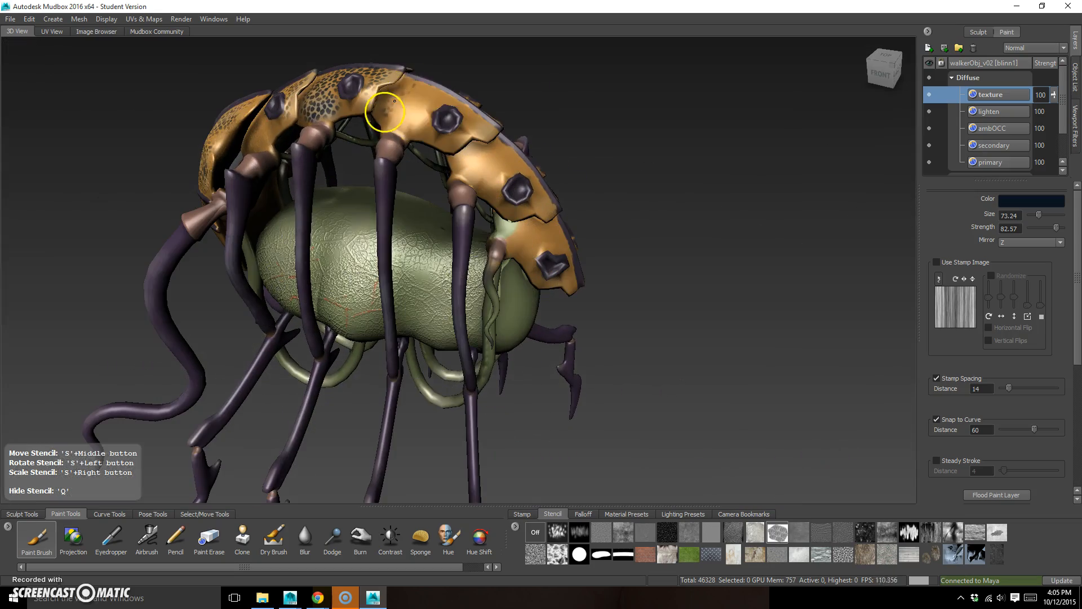
key(q)
alt+drag(611, 265, 601, 353)
key(q)
key(q)
key(q)
key(q)
alt+drag(464, 333, 652, 338)
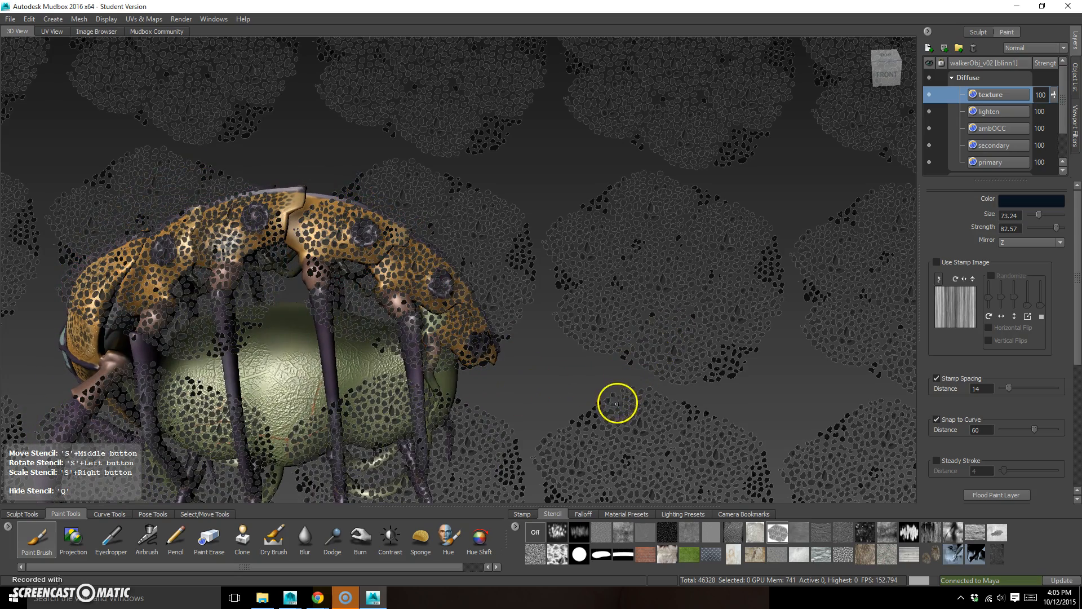
click(538, 532)
alt+drag(570, 362, 710, 383)
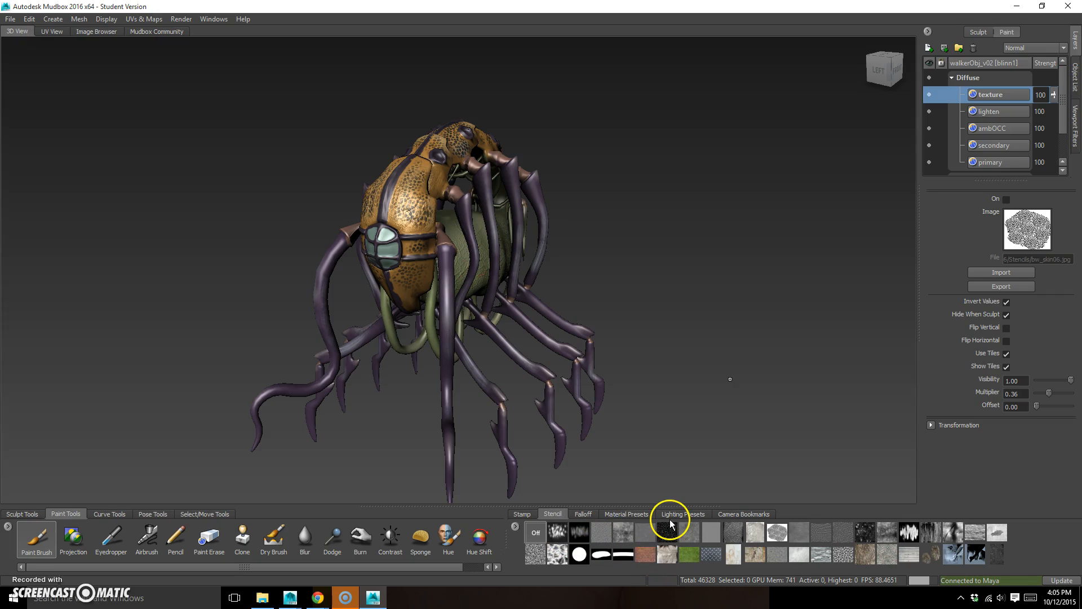
click(14, 20)
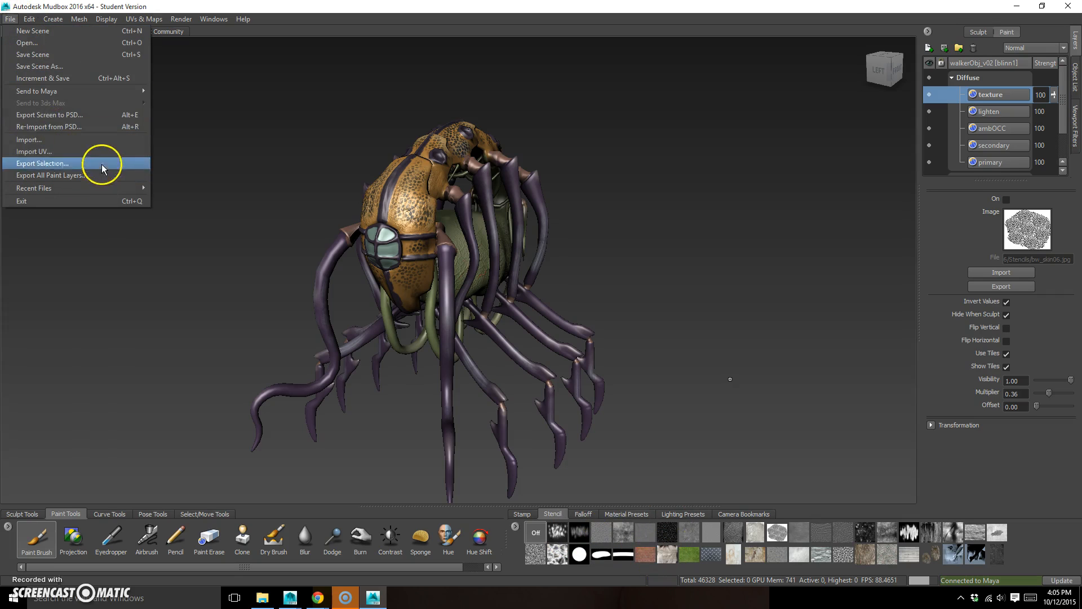
mouse_move(104, 90)
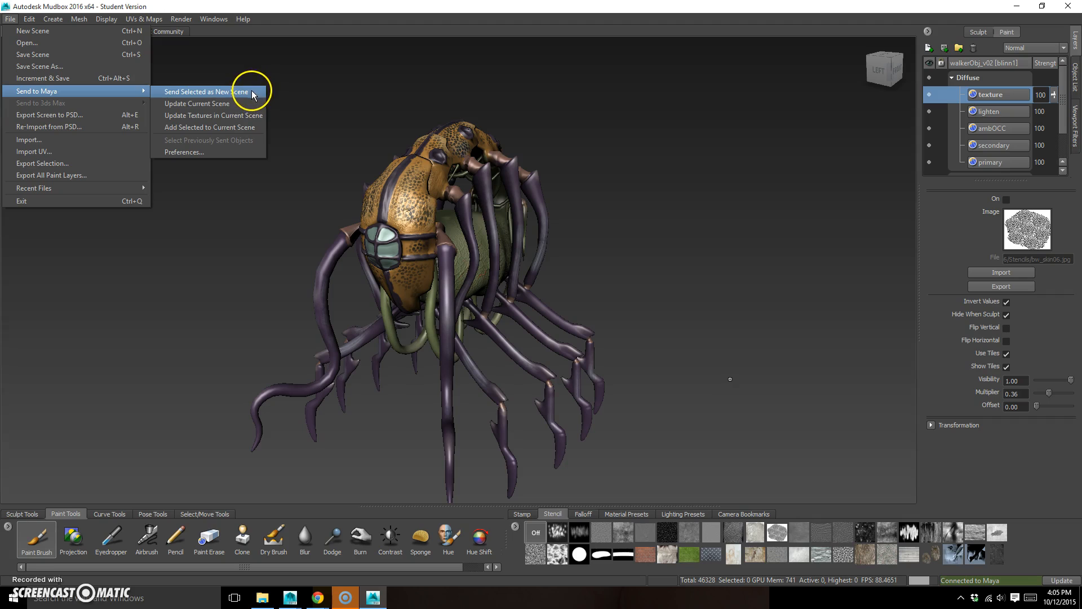
click(237, 105)
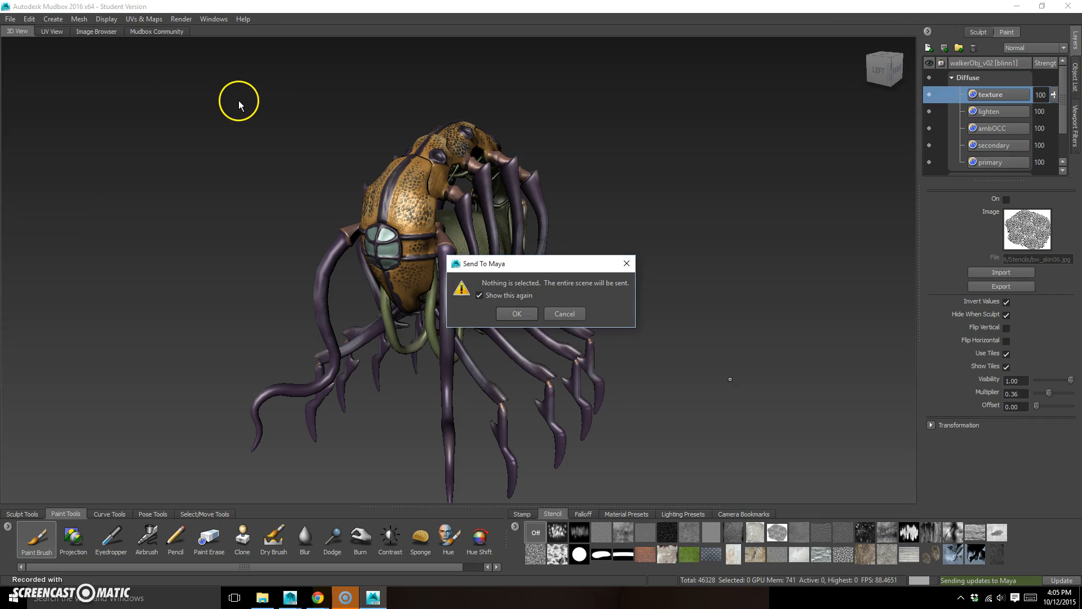
click(515, 314)
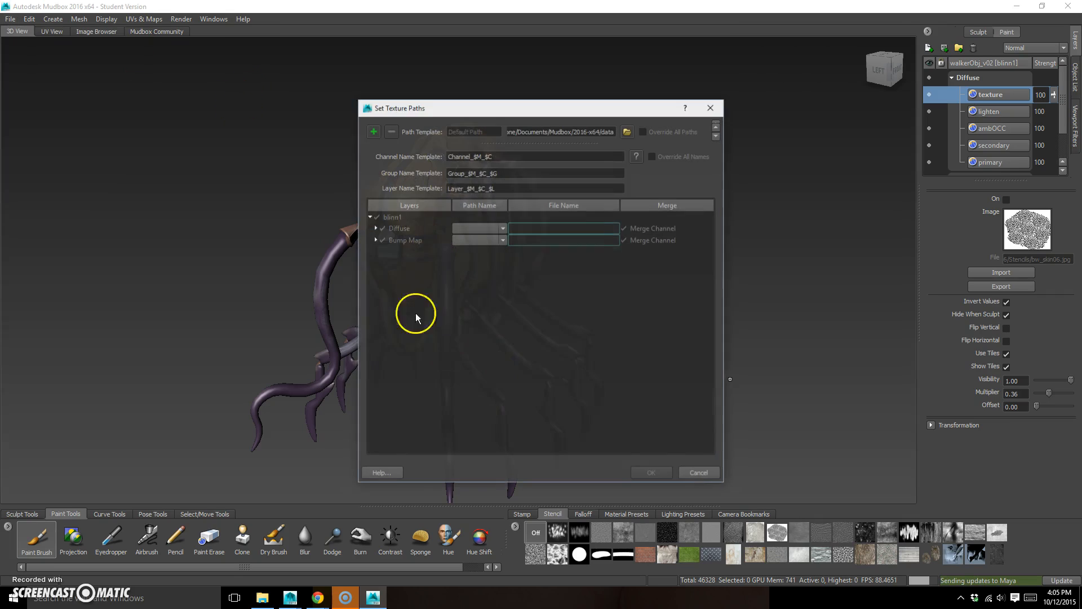
click(699, 474)
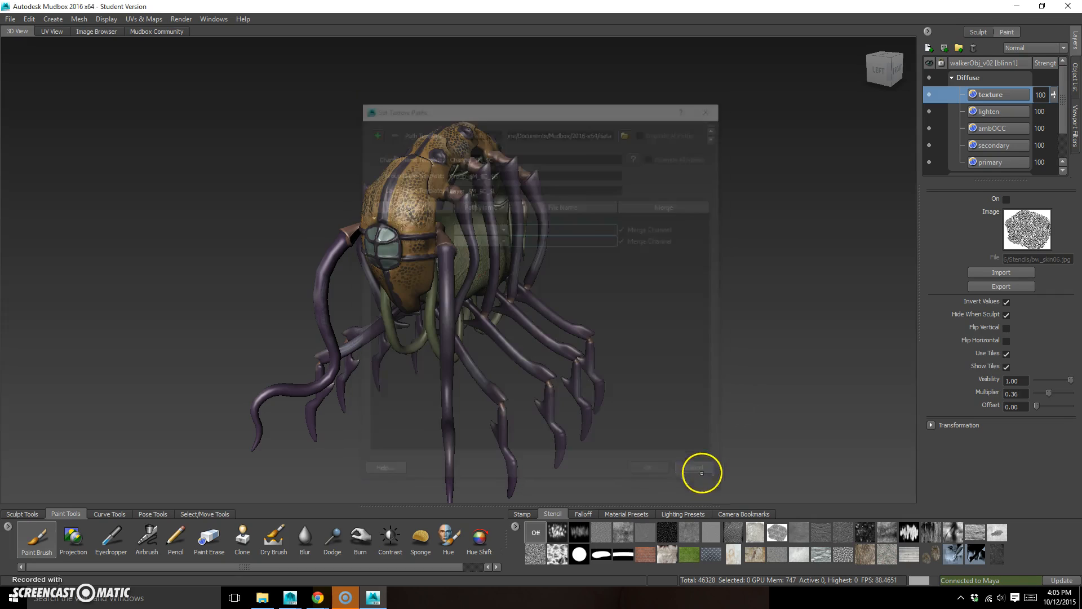
Start updating the textures in the current Maya scene and accept sending the entire scene
click(983, 31)
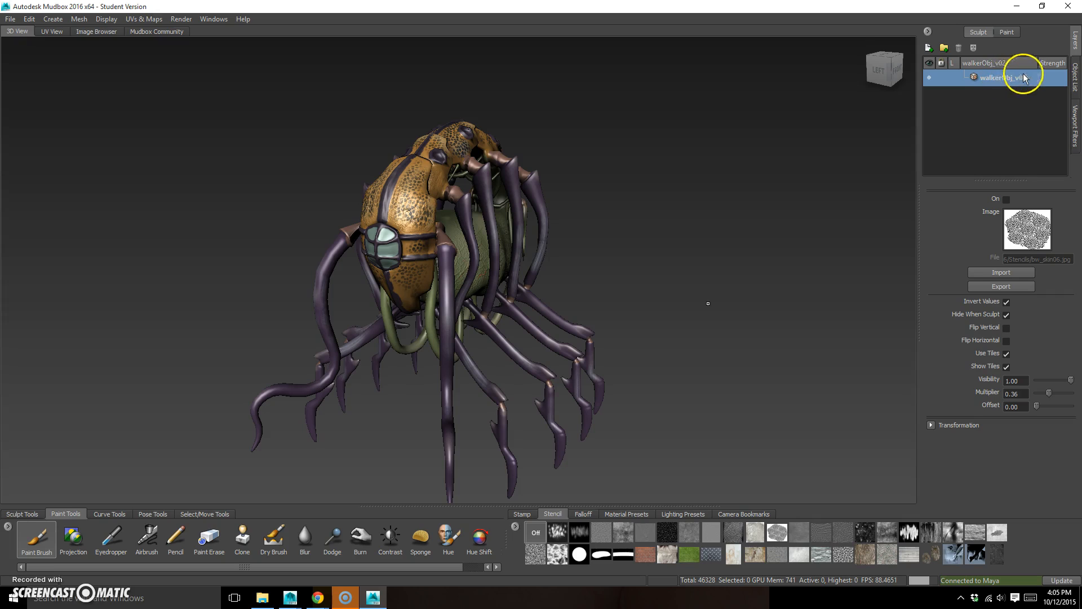
click(9, 20)
mouse_move(86, 92)
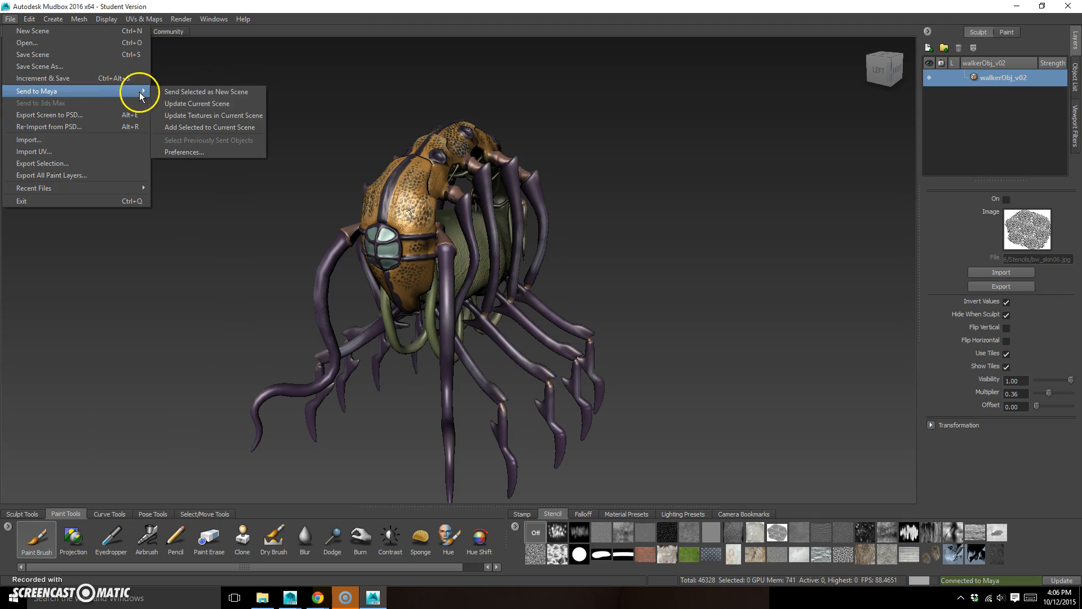
click(254, 117)
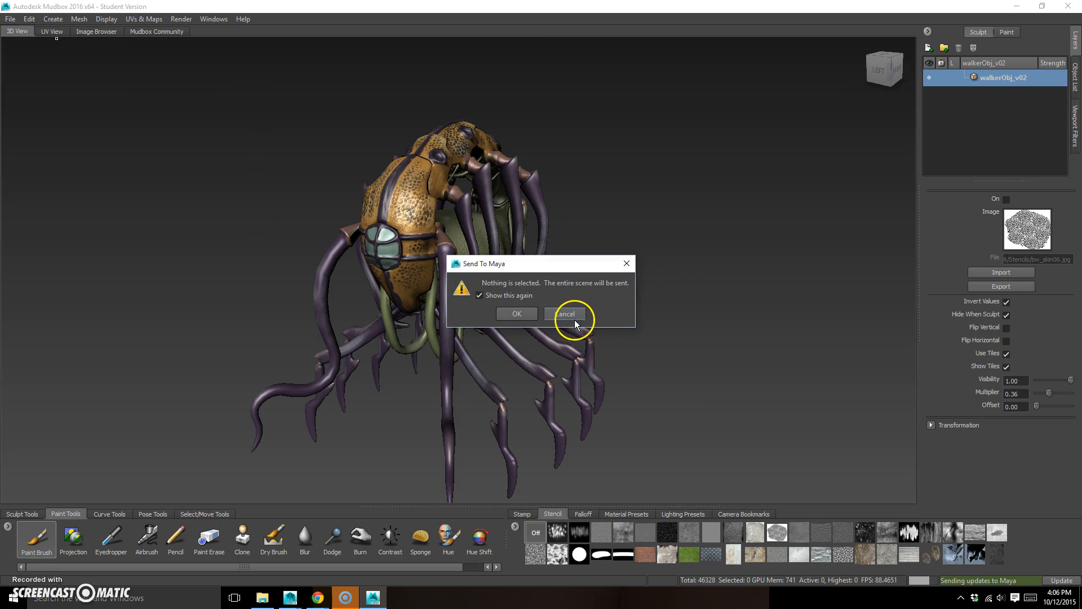
click(516, 313)
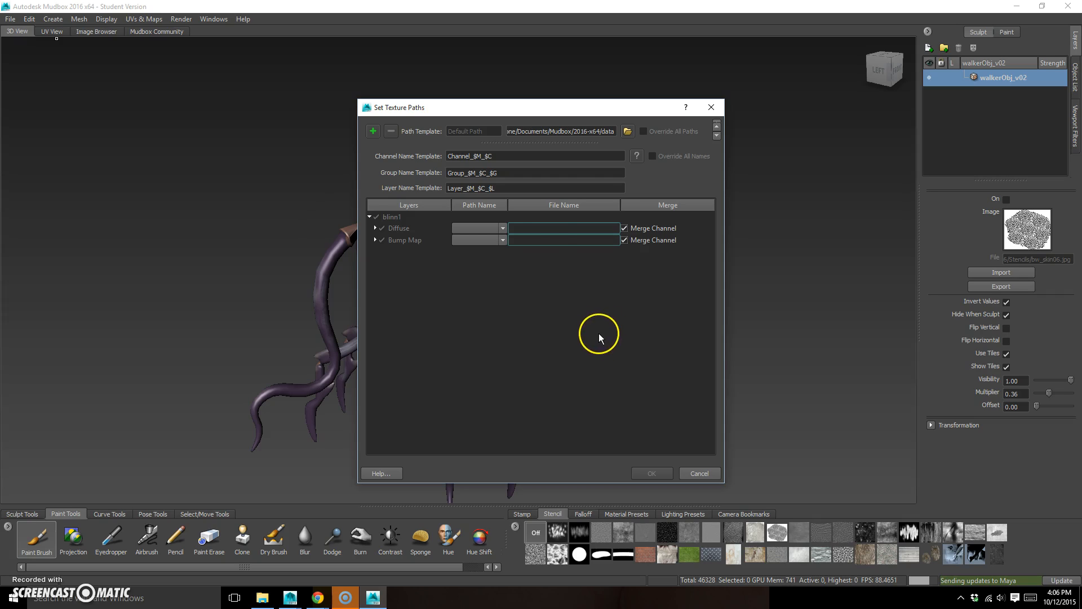
Name the Diffuse texture file color and the Bump Map file bump, with both channels using Default Path
click(557, 232)
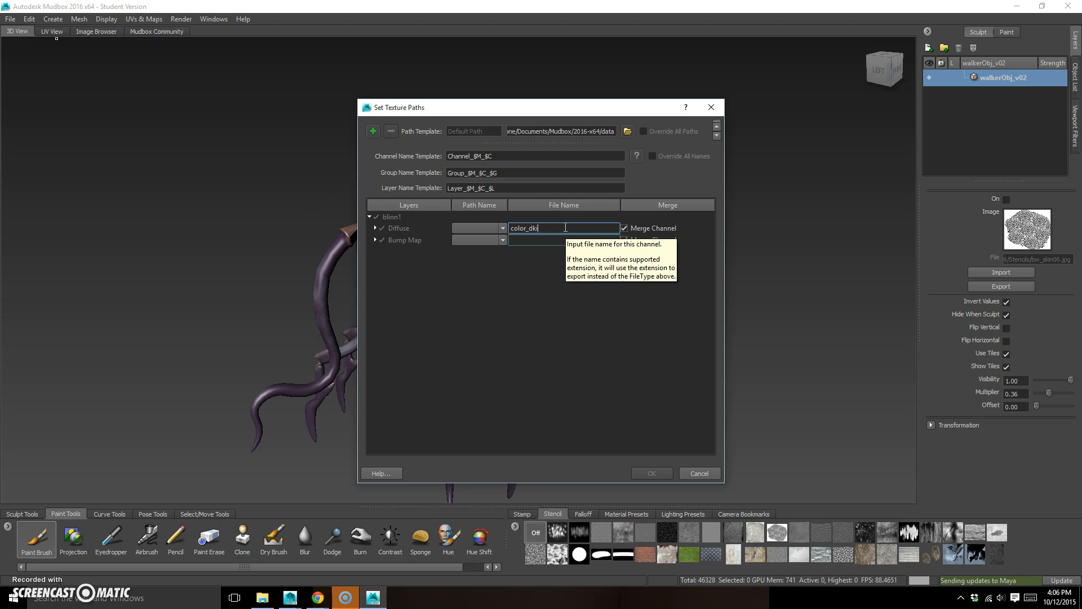
key(BackSpace)
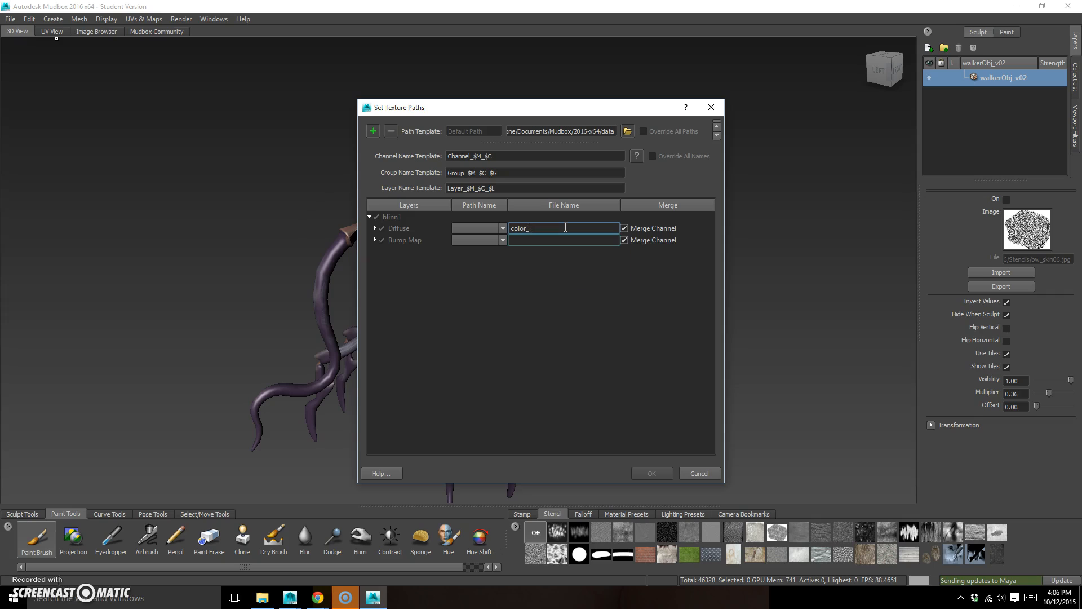
click(549, 235)
text(bump)
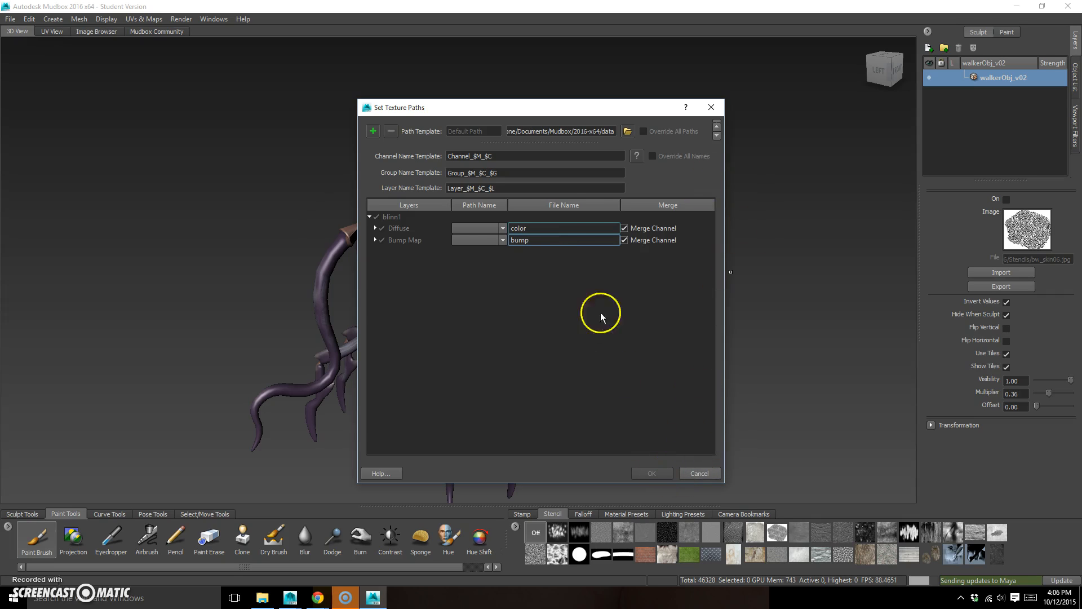
click(502, 228)
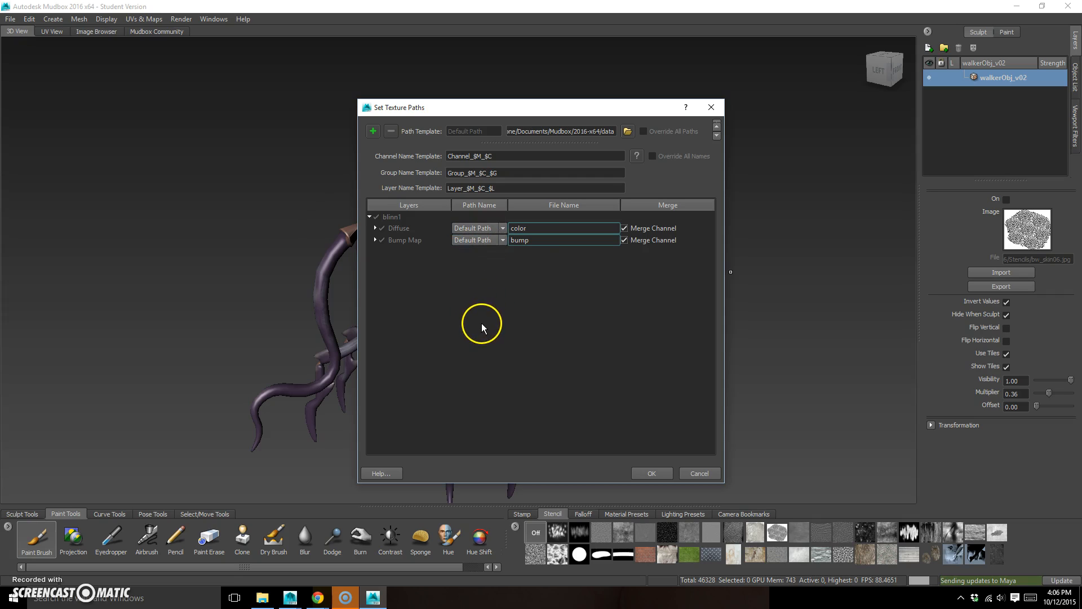
click(562, 131)
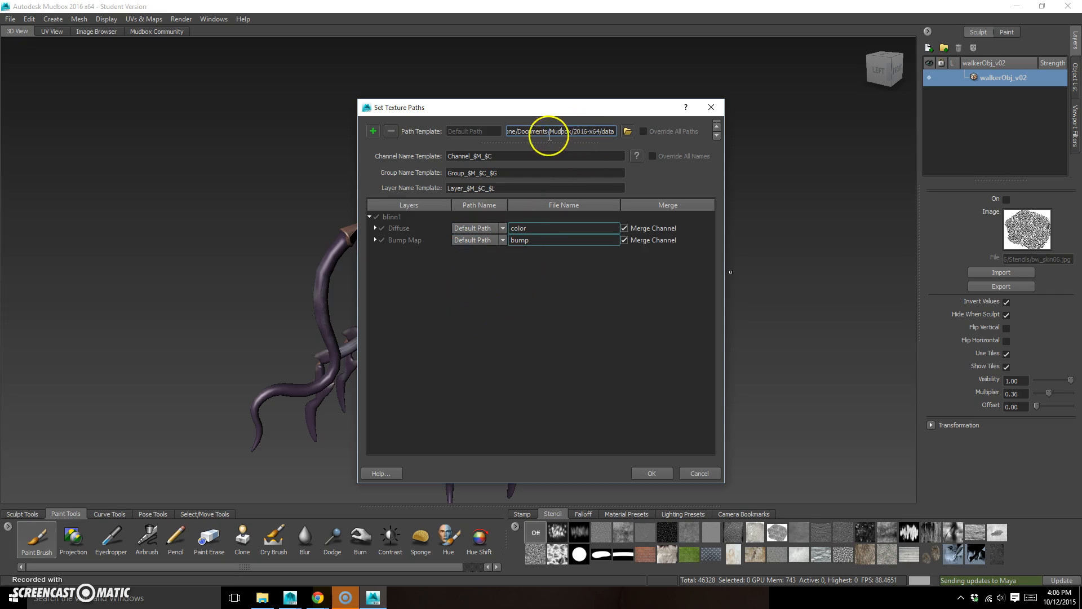
click(627, 130)
click(383, 217)
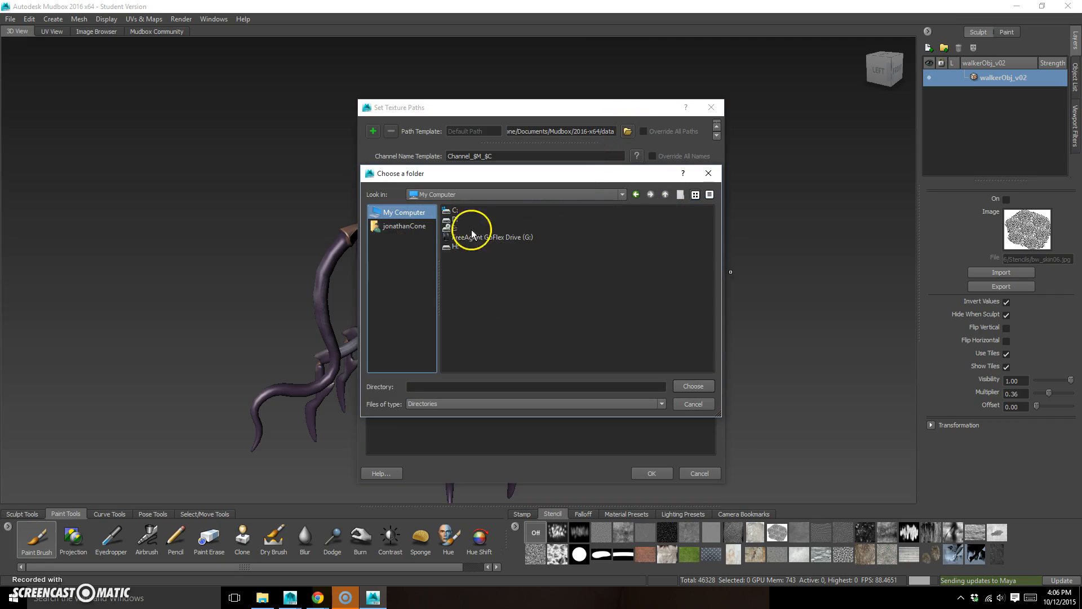
click(466, 246)
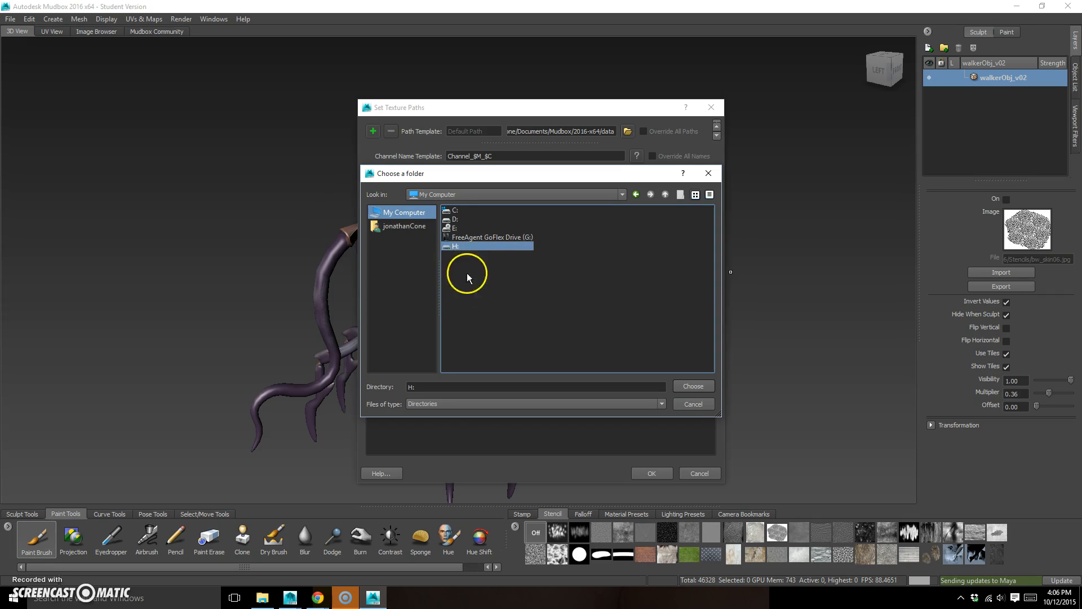
click(694, 404)
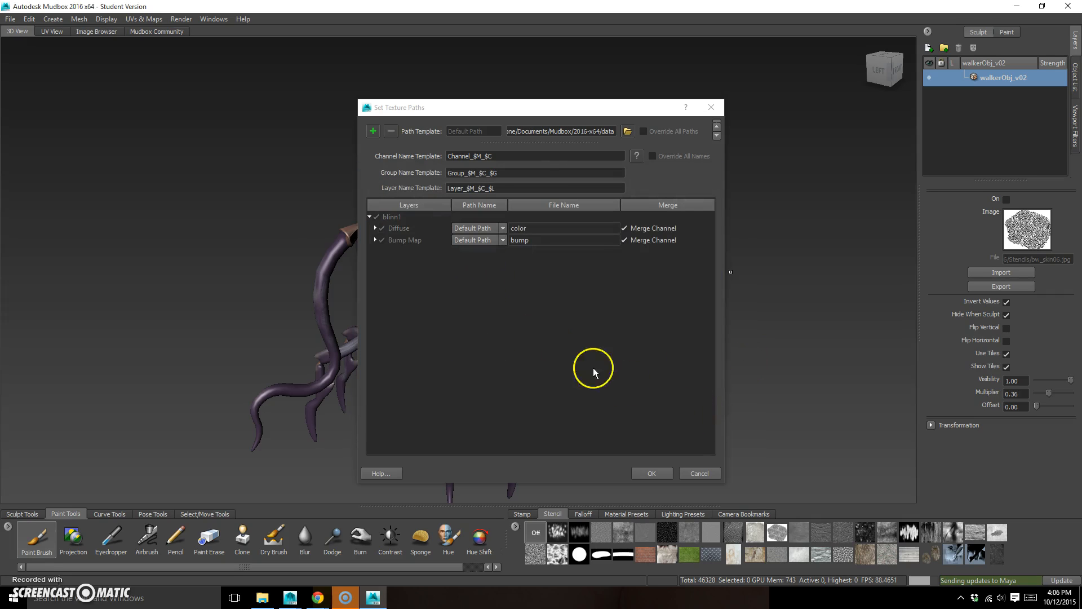
Send the textures with these path settings and, in Maya, display the walker with its texture maps and inspect it
click(654, 474)
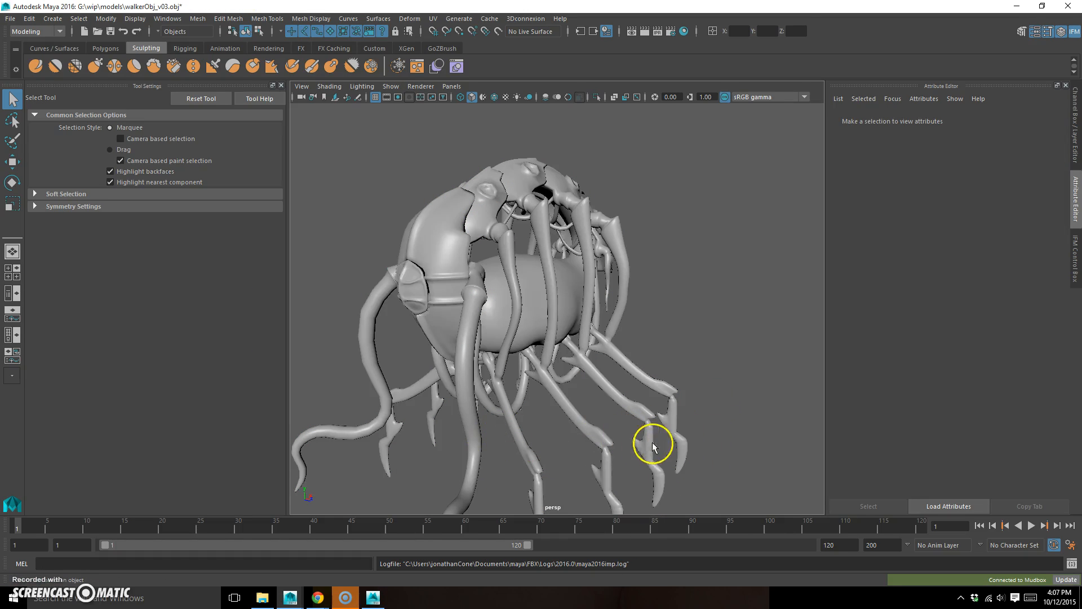
key(6)
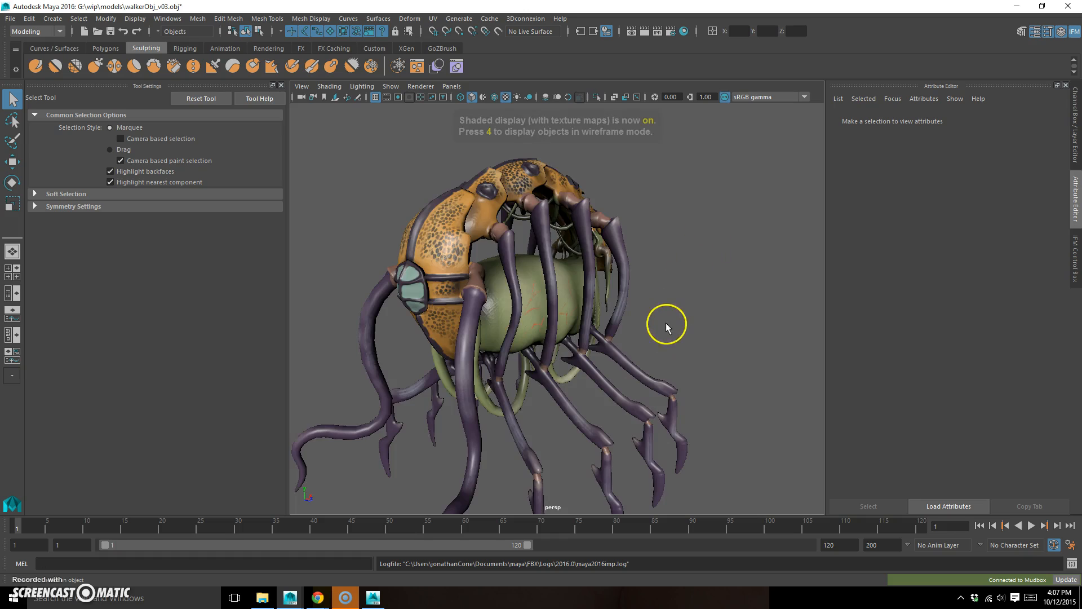
alt+drag(667, 336, 674, 325)
alt+right_drag(674, 325, 787, 314)
alt+right_drag(620, 315, 572, 294)
alt+drag(572, 295, 584, 402)
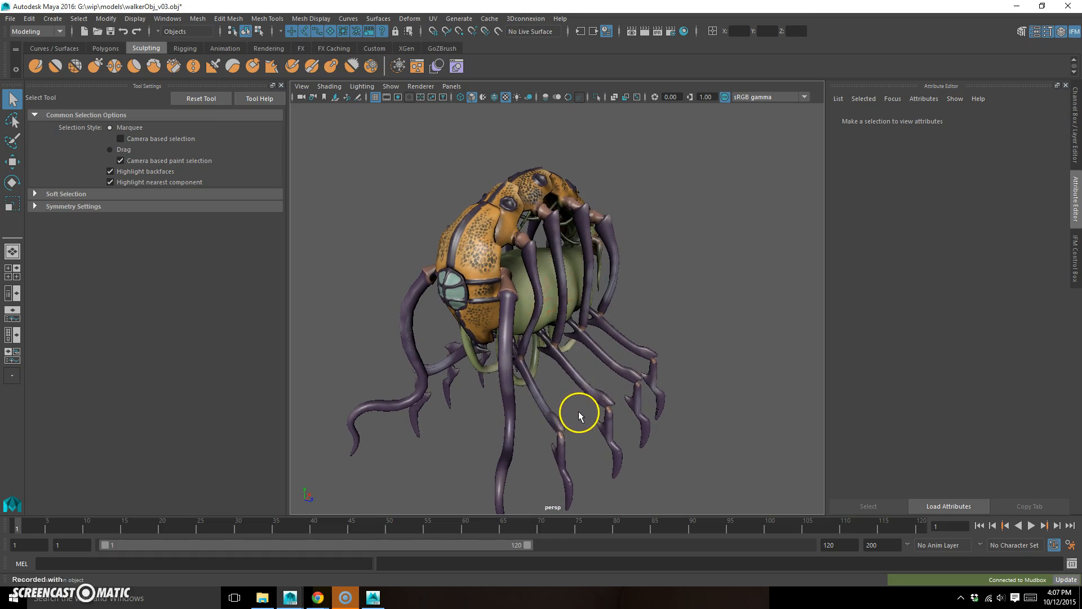